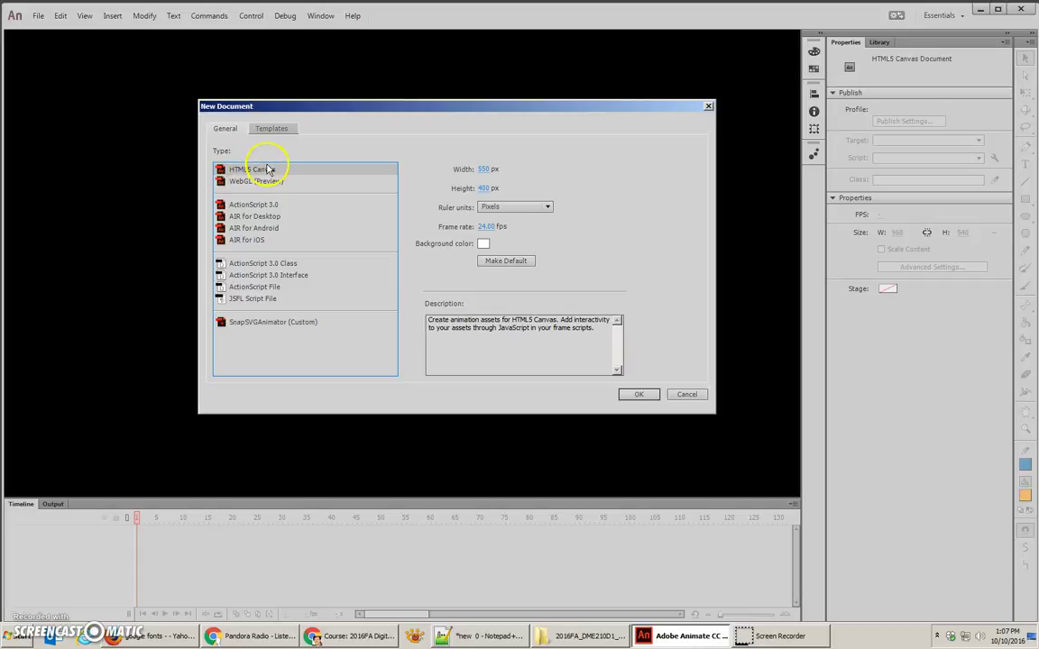
Create a new HTML5 Canvas document with a 960 × 540 px stage.
left_click(483, 170)
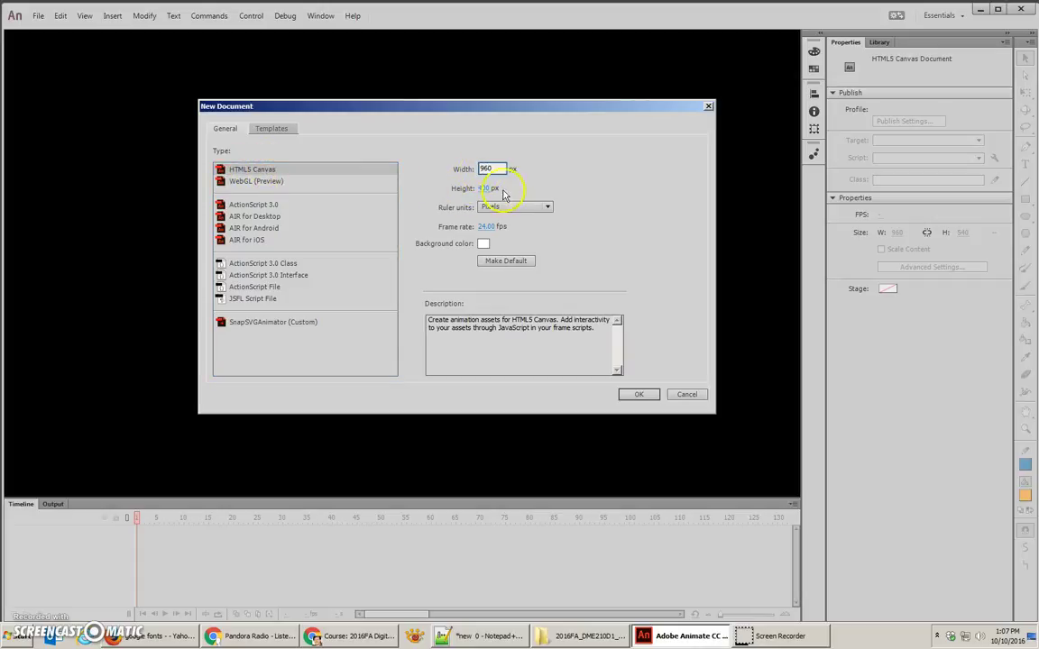
left_click(487, 188)
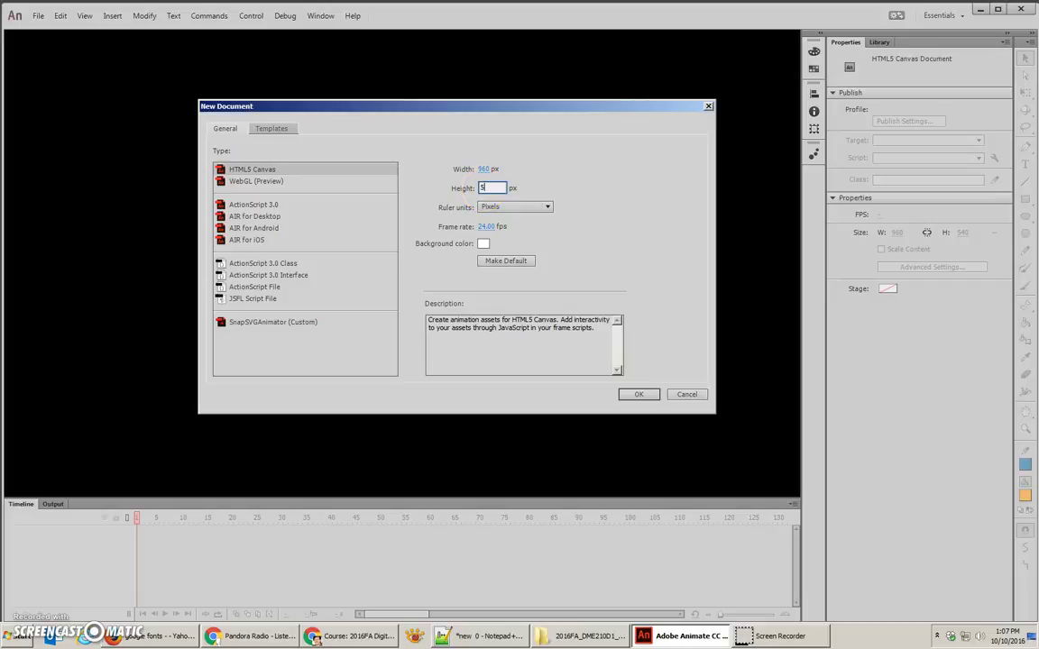
key("Return")
left_click(640, 395)
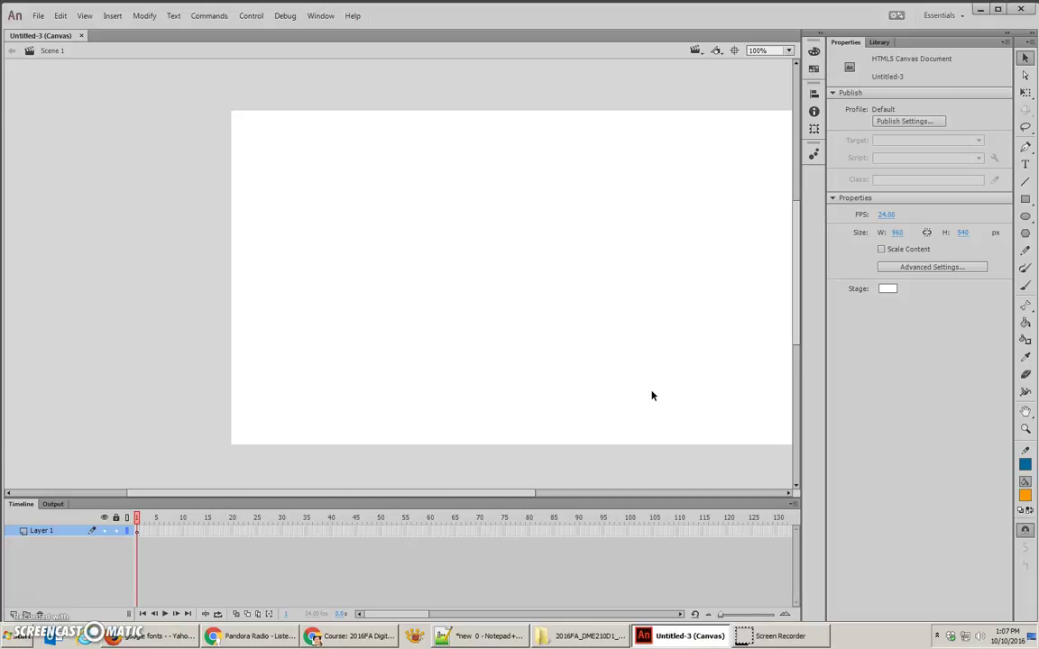
Draw a horizontal teal 3-pt line across the lower stage with the Line tool.
scroll(652, 394, "right", 3)
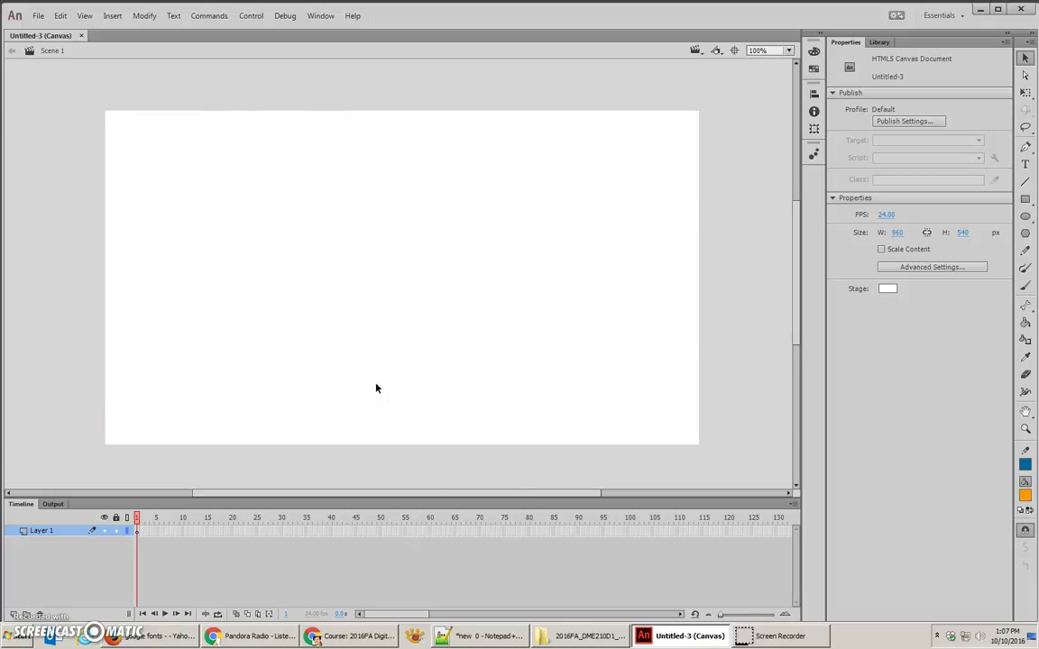
left_click(1024, 183)
left_click(964, 151)
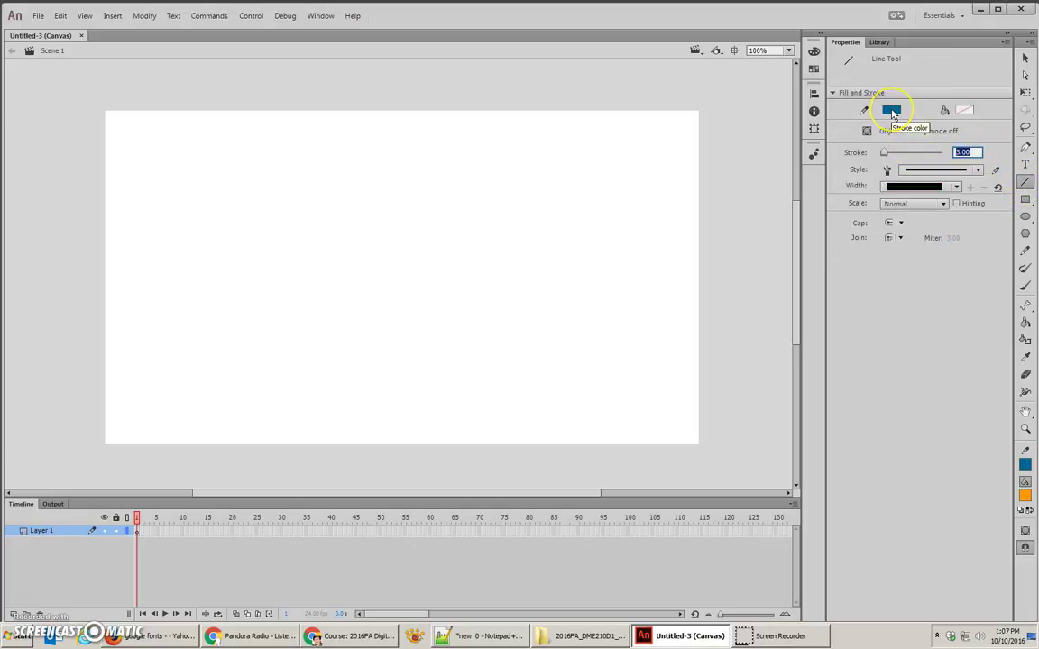
left_click(891, 111)
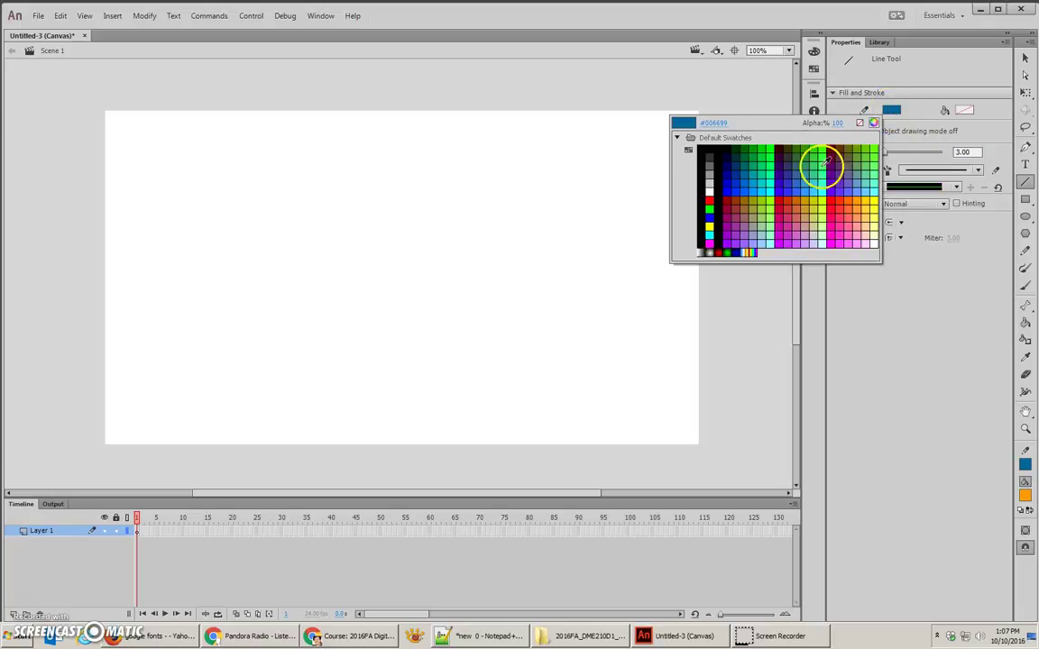
left_click(745, 162)
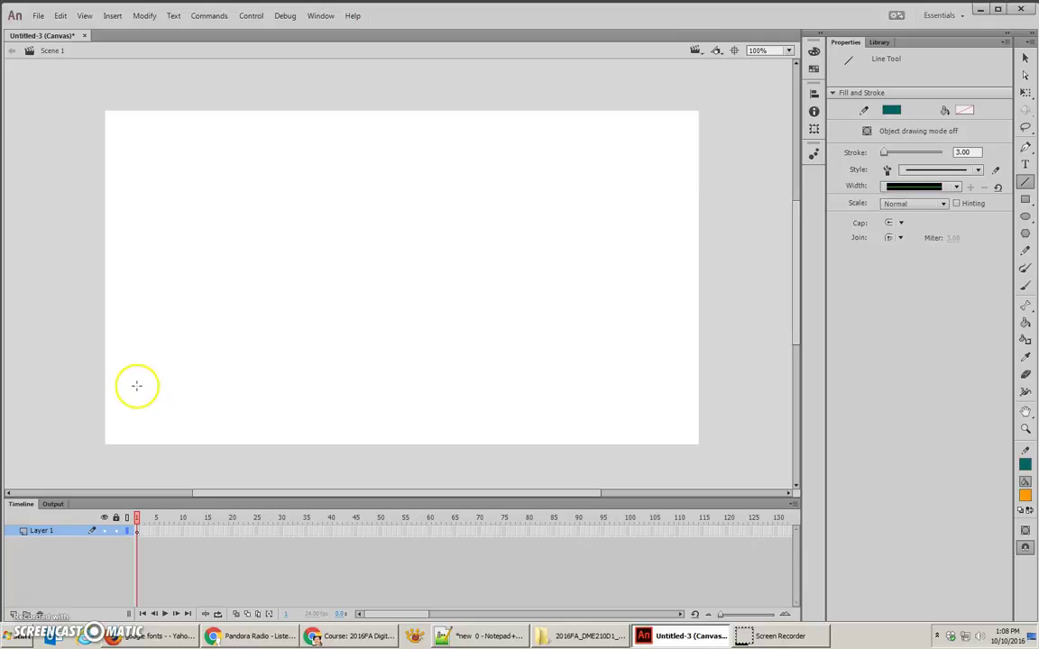
left_click_drag(143, 386, 655, 356)
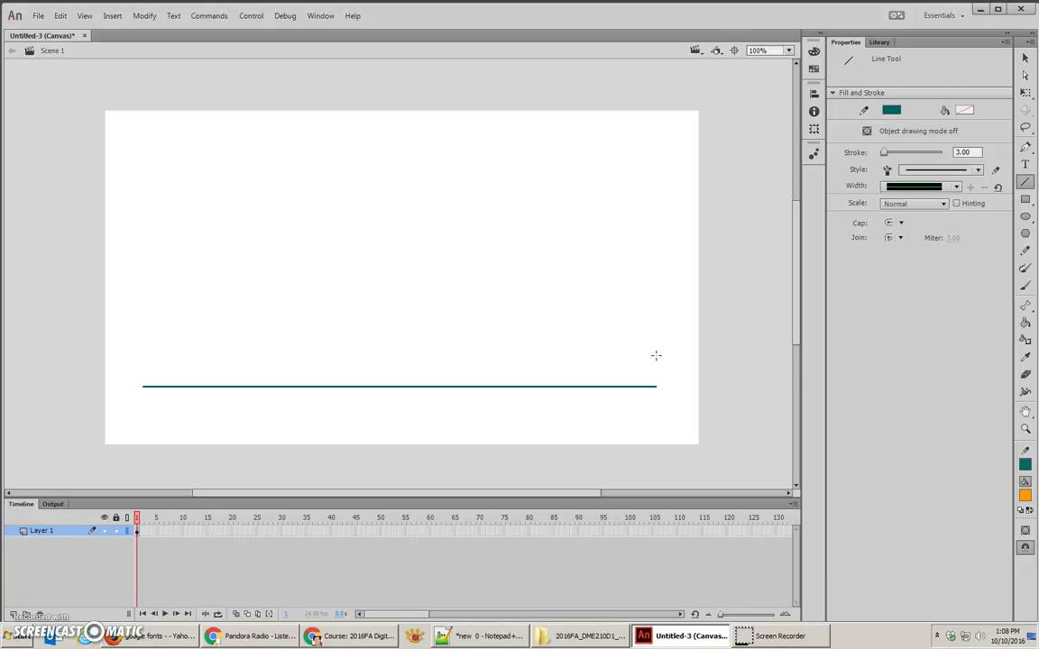
Rename Layer 1 to 'ground' and lock it.
double_click(45, 531)
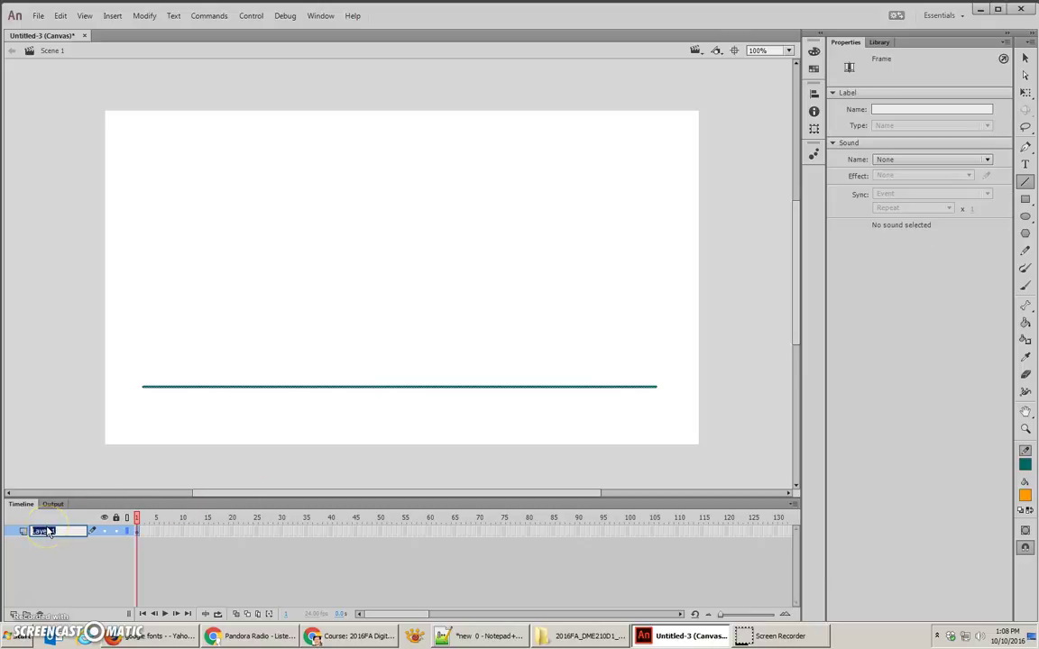
type("ground")
key("Return")
left_click(116, 531)
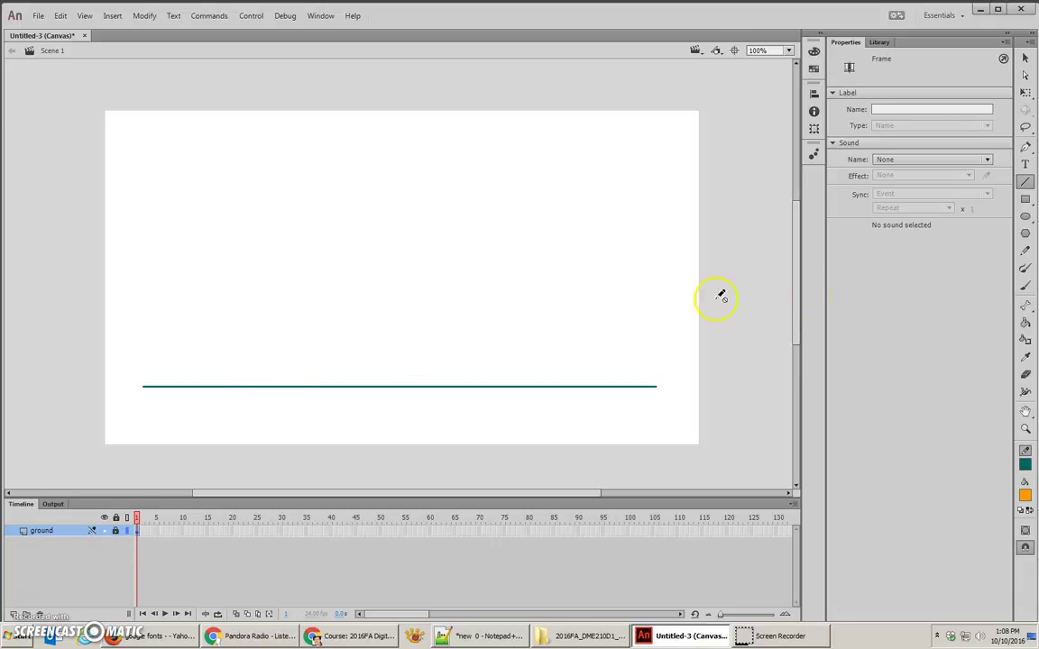
Add a new layer above ground and name it 'ball'.
left_click(1024, 216)
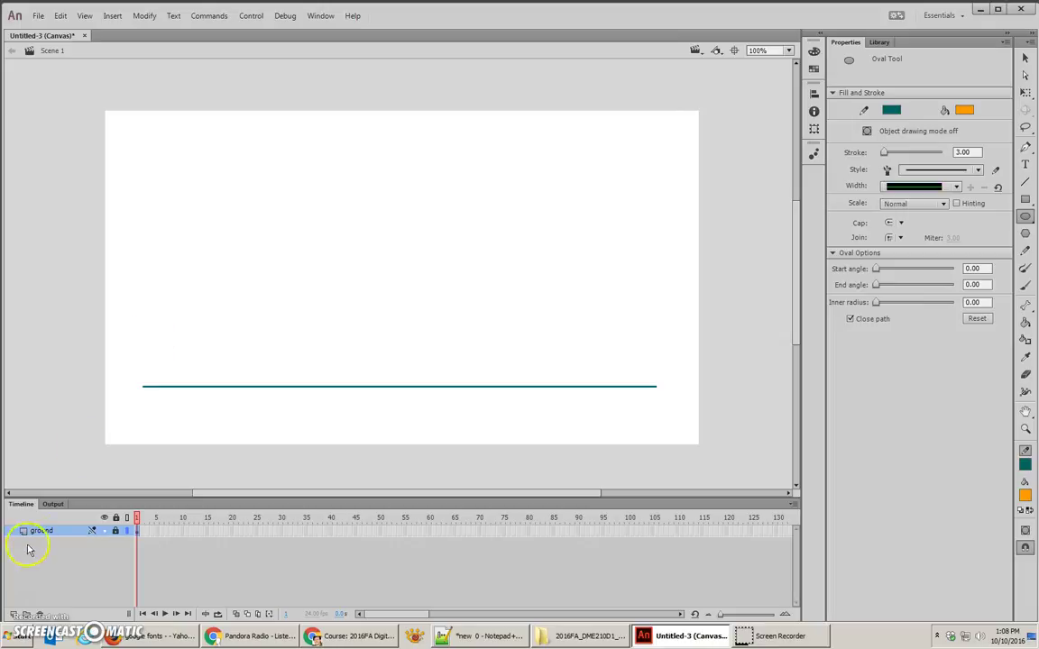
left_click(13, 615)
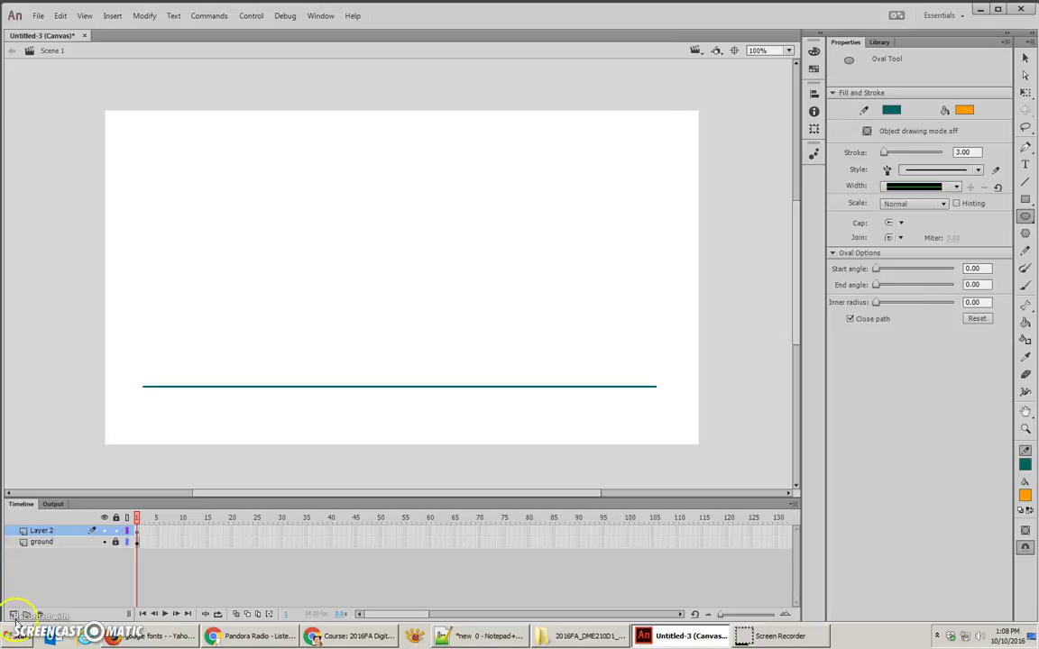
double_click(42, 530)
type("ball")
key("Return")
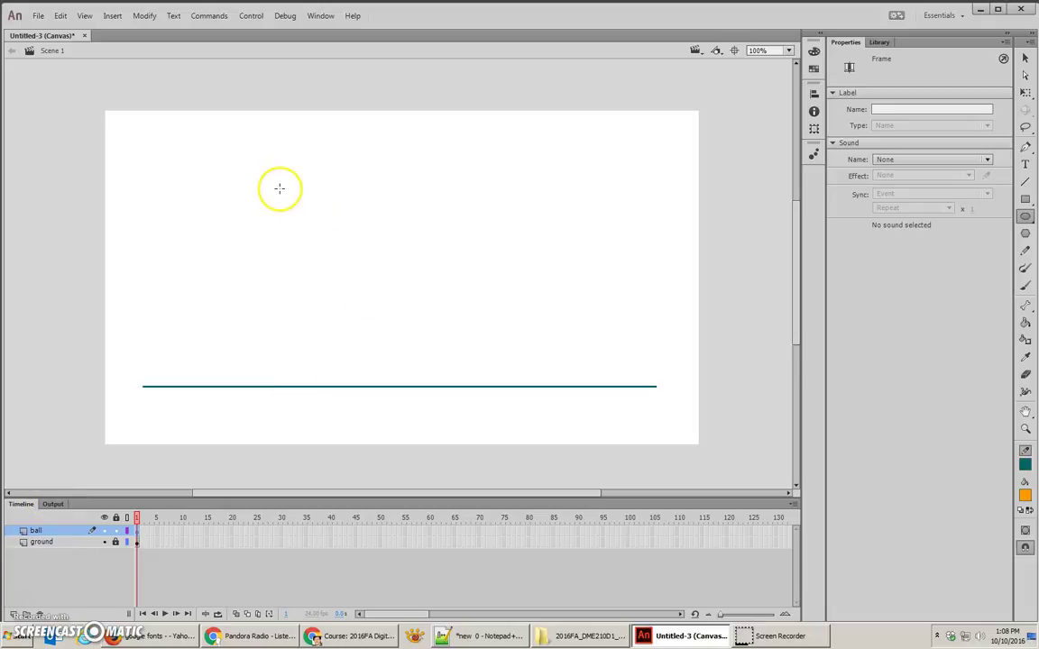
Draw an orange circle on the ball layer and delete its outline stroke.
mouse_move(278, 188)
left_mouse_down()
mouse_move(317, 241)
mouse_move(307, 231)
left_mouse_up()
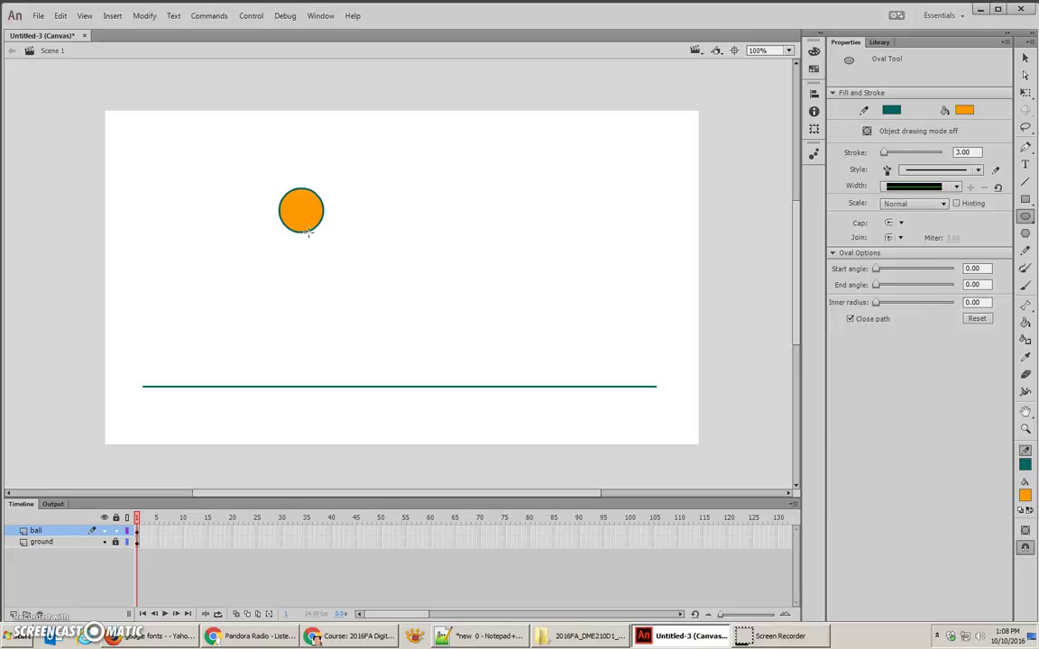
left_click(1025, 59)
left_click(317, 202)
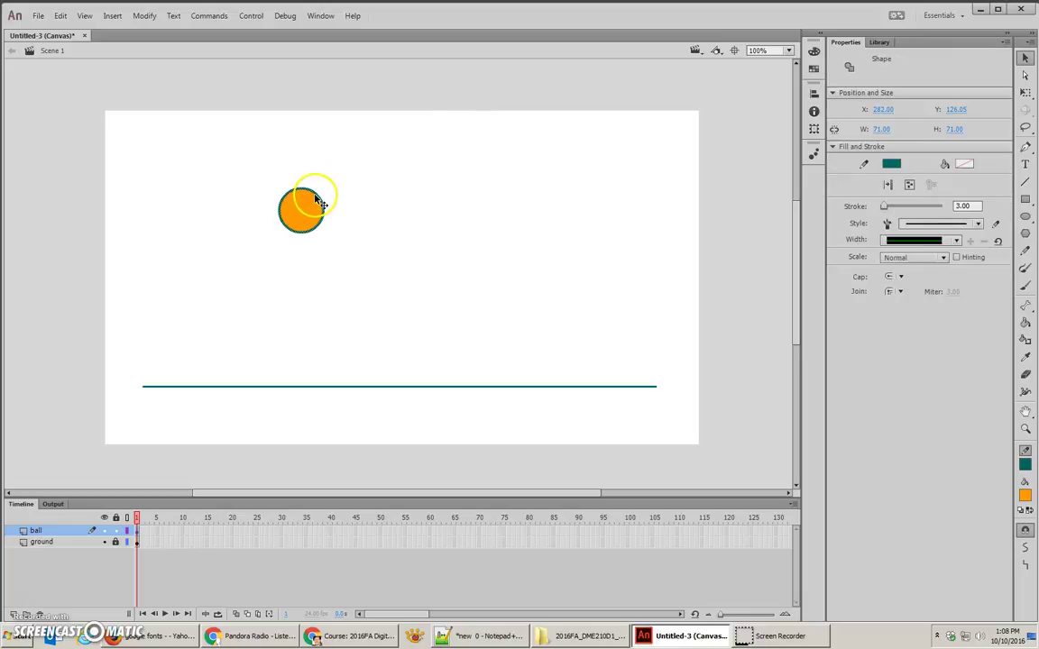
key("Delete")
left_click(310, 204)
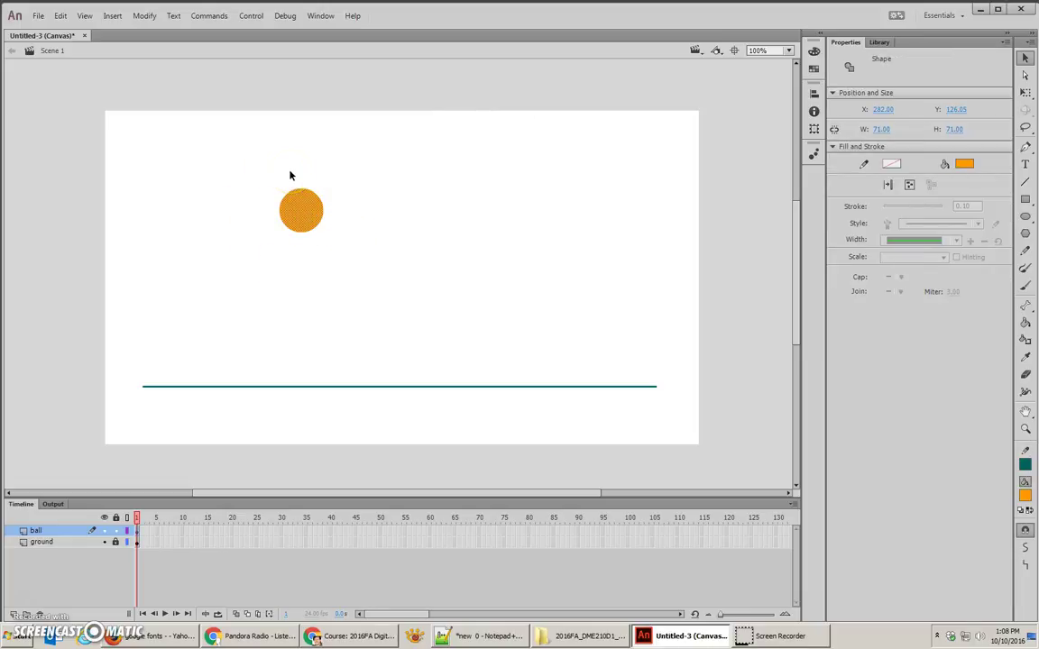
Convert the circle to a top-left-registered Movie Clip named 'basketball' and move it upper-left.
right_click(295, 205)
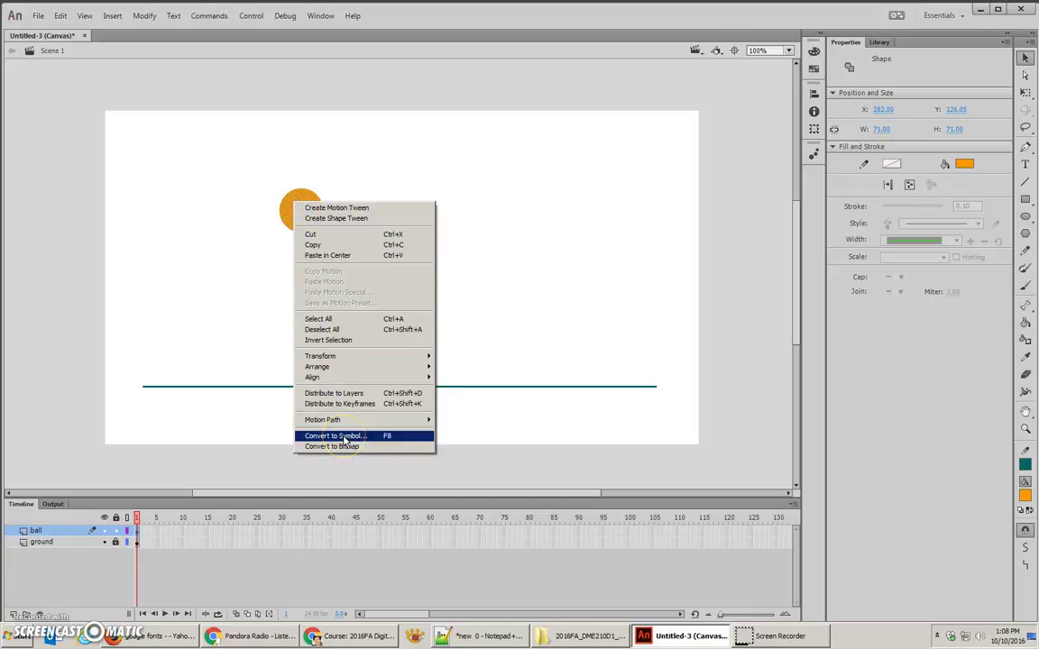
left_click(382, 441)
left_click(383, 441)
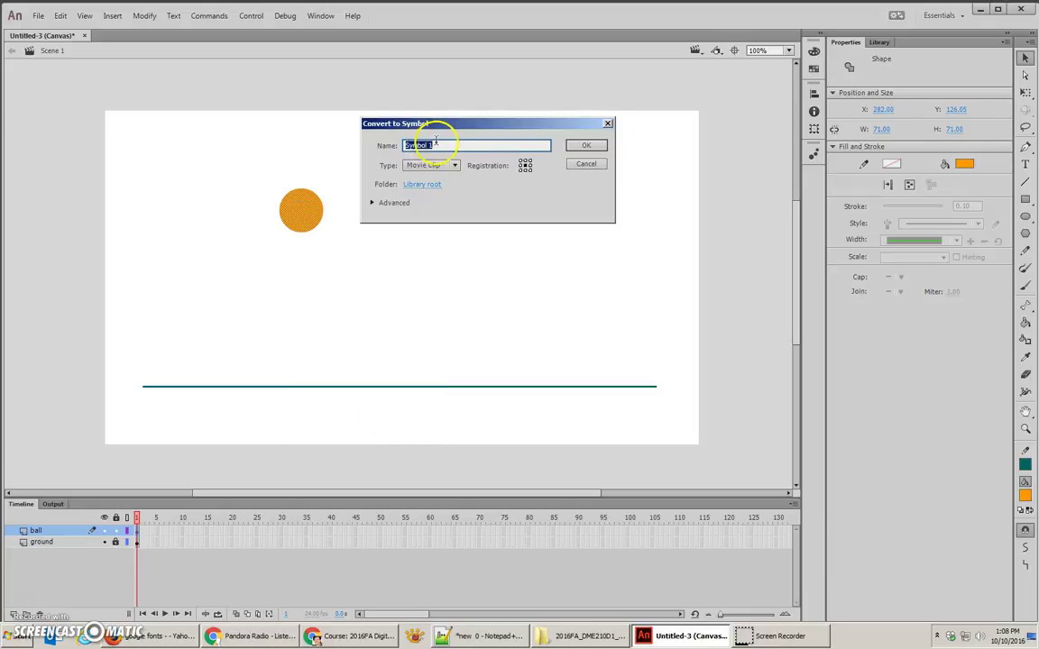
type("basketball")
left_click(520, 162)
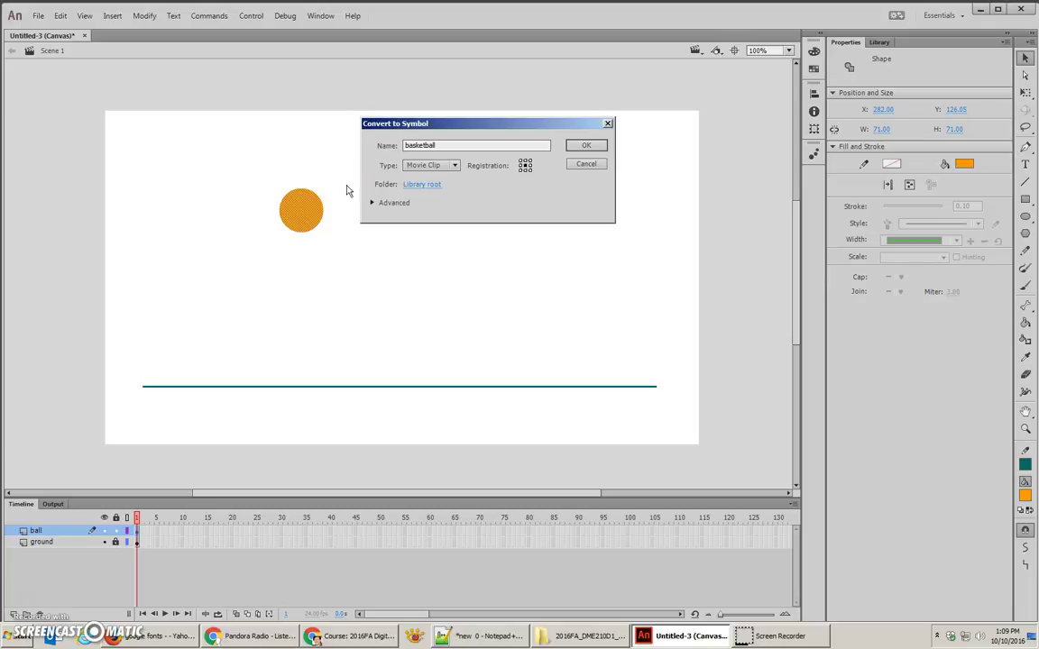
left_click(587, 146)
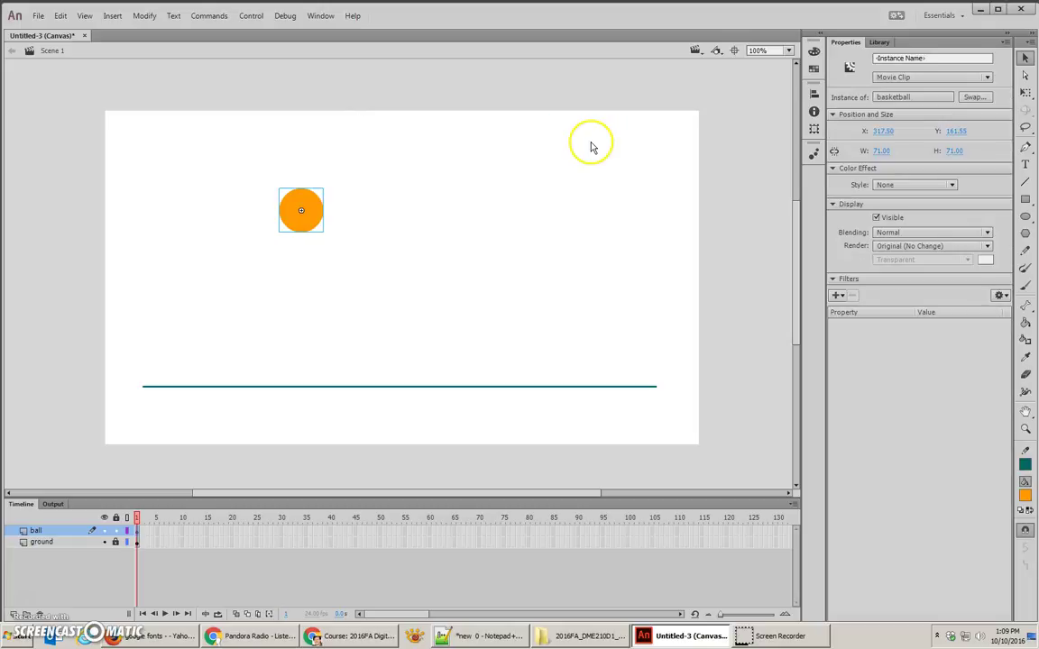
left_click(304, 213)
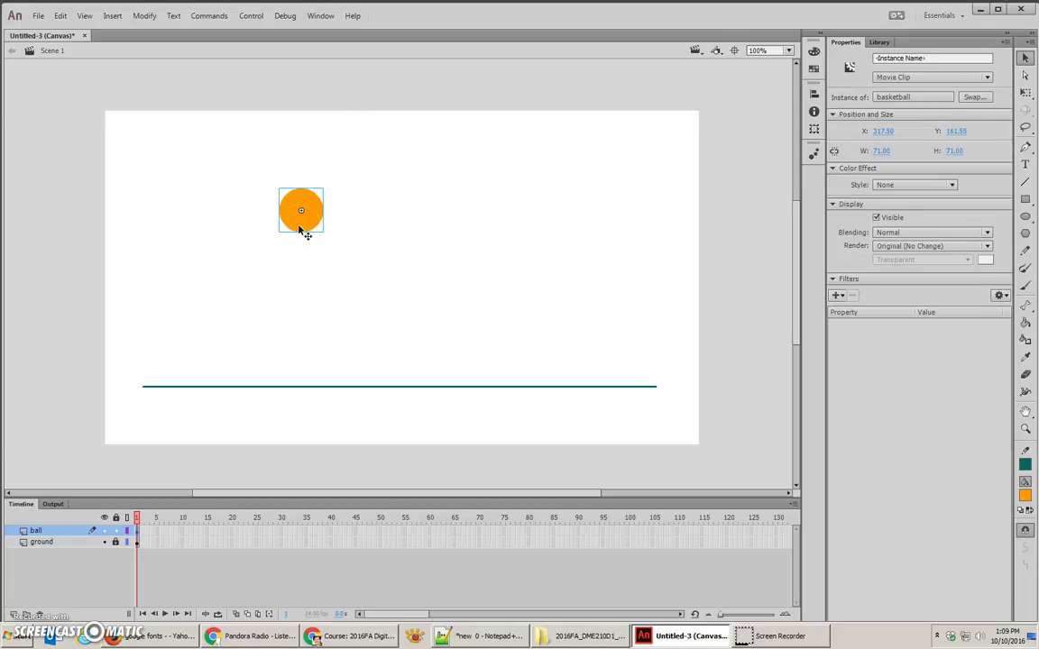
left_click_drag(301, 229, 198, 165)
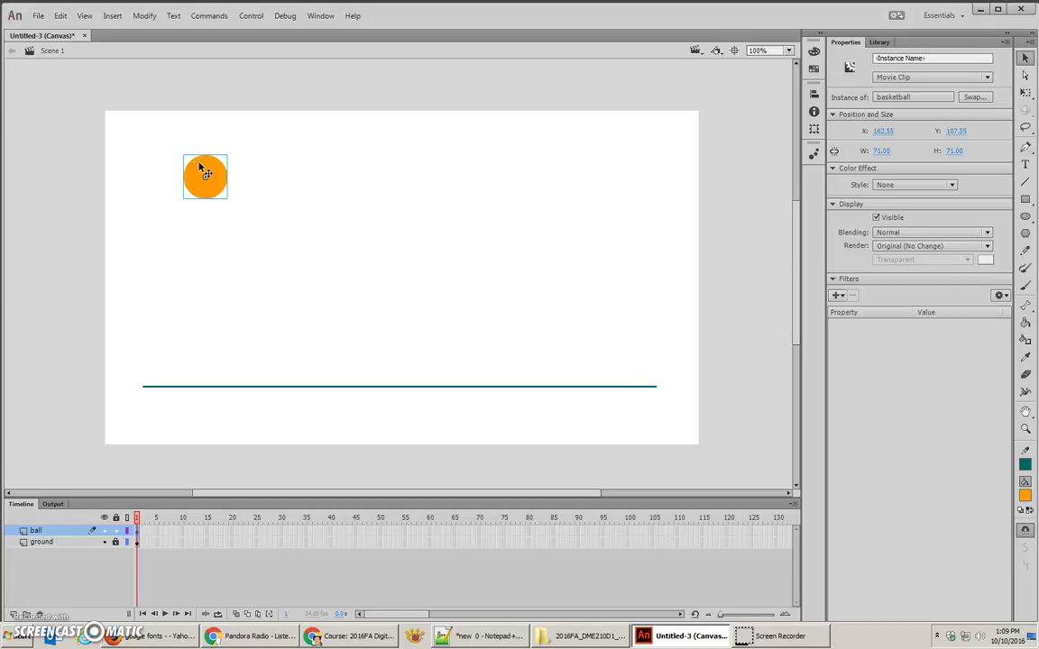
Apply the Default Presets bounce-in-3D motion preset to the basketball.
left_click(813, 152)
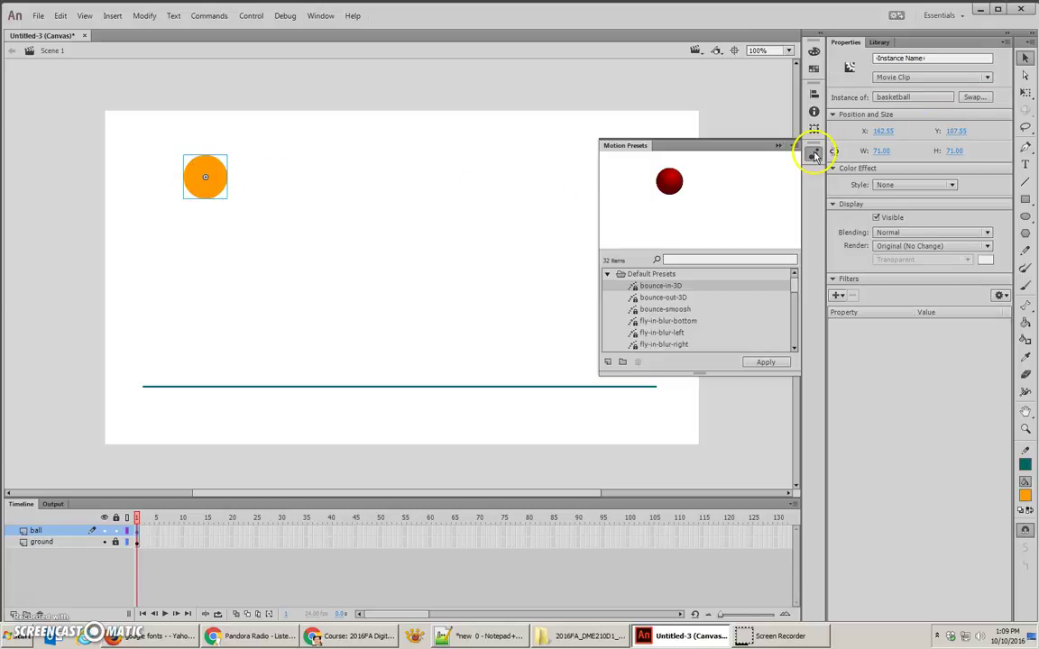
left_click(637, 274)
left_click(642, 286)
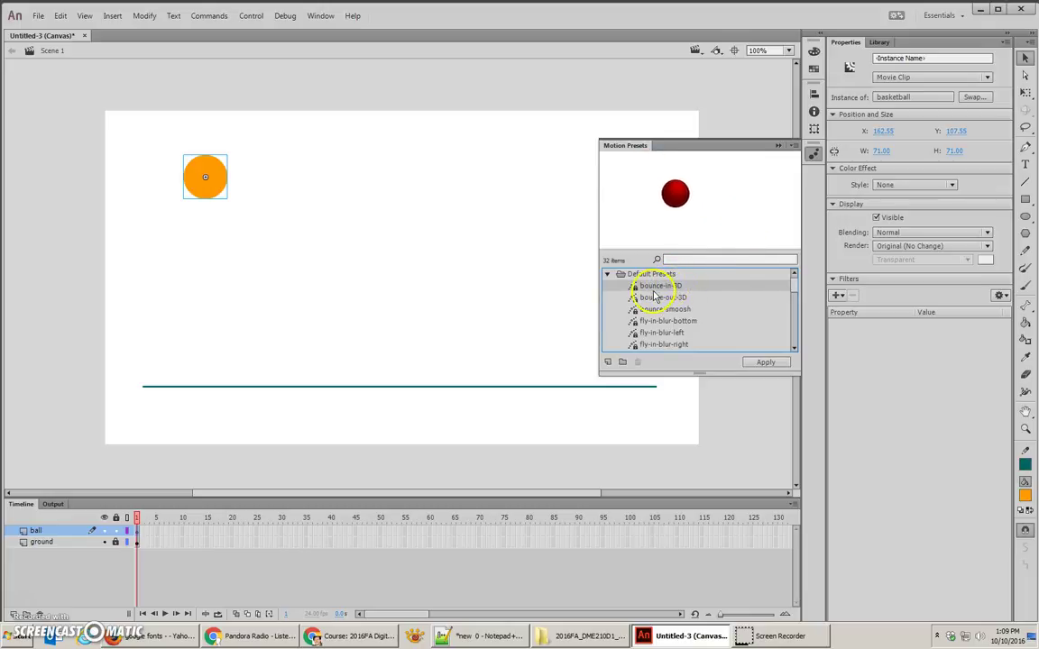
left_click(758, 363)
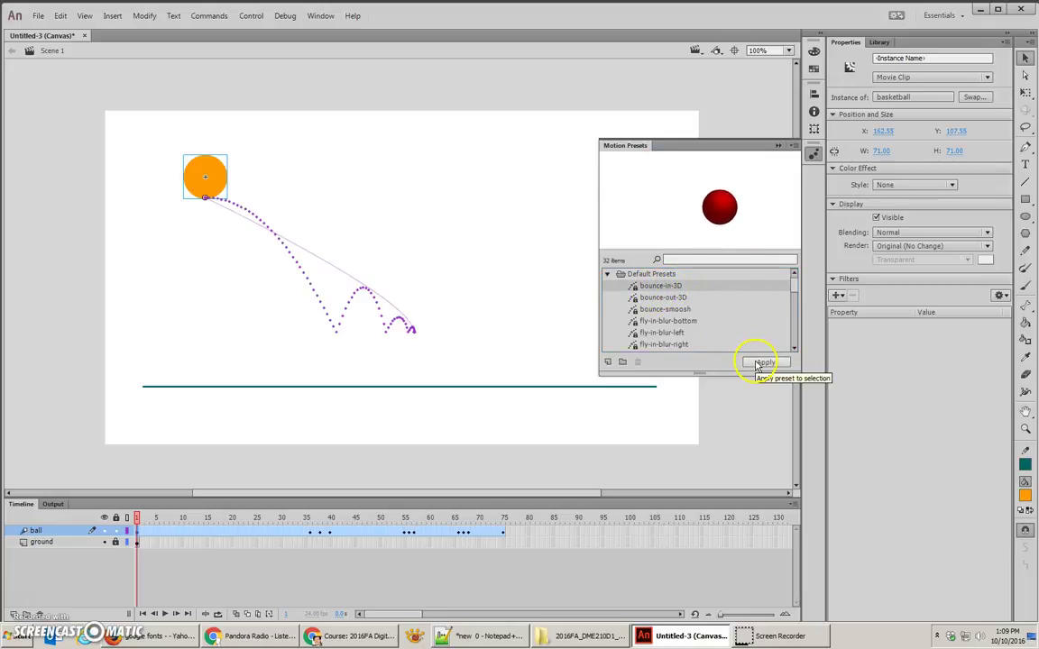
left_click(334, 270)
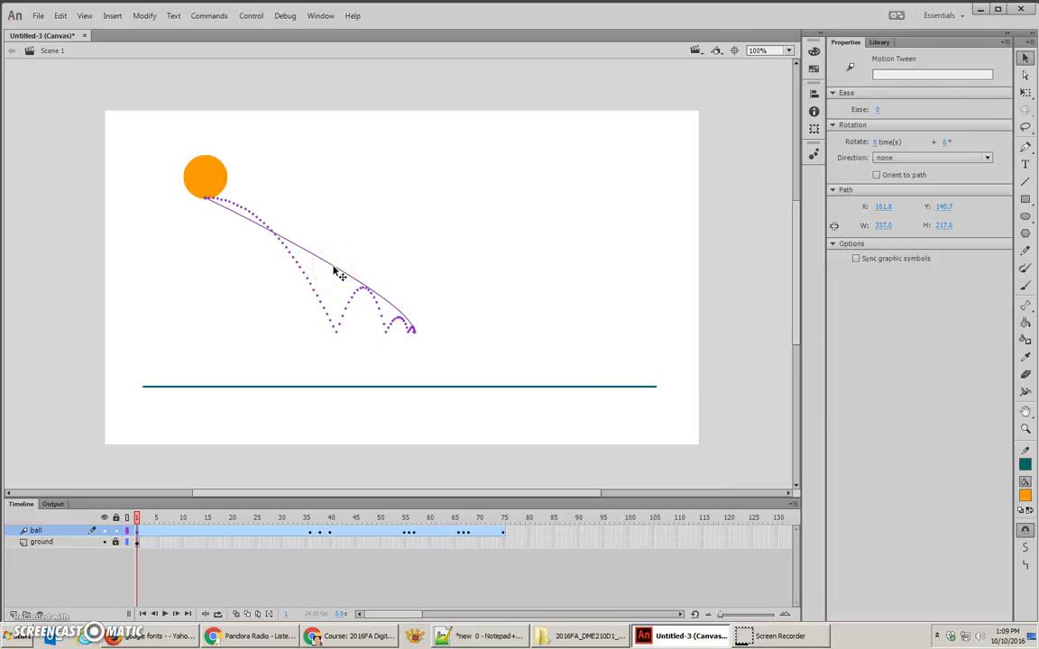
Drag the tween path's end down to the ground line, then shift ball and path up-left.
left_click_drag(334, 270, 595, 386)
left_click(394, 255)
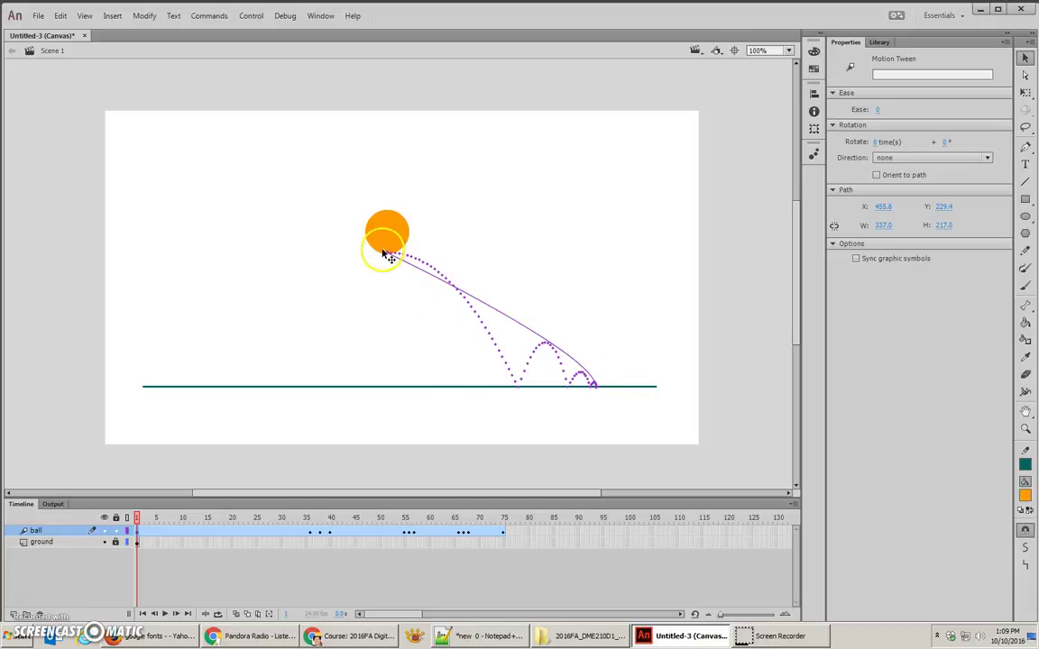
left_click_drag(394, 255, 265, 211)
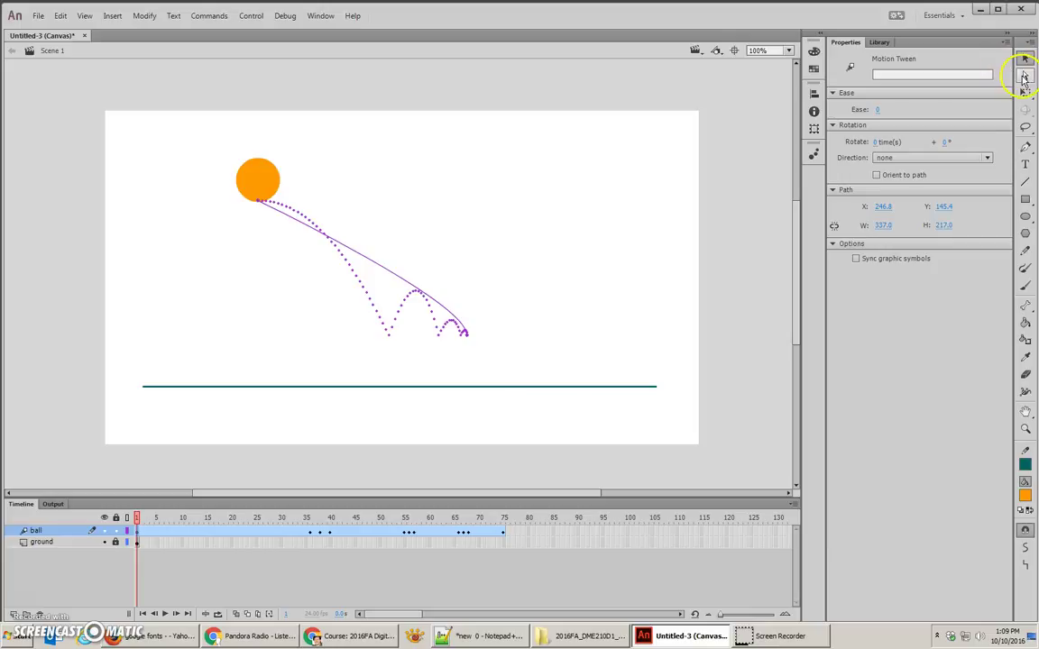
Move the path's start point up-left and end point onto the ground, then preview from frame 1.
left_click(1025, 75)
left_click(250, 197)
left_click_drag(250, 198, 154, 157)
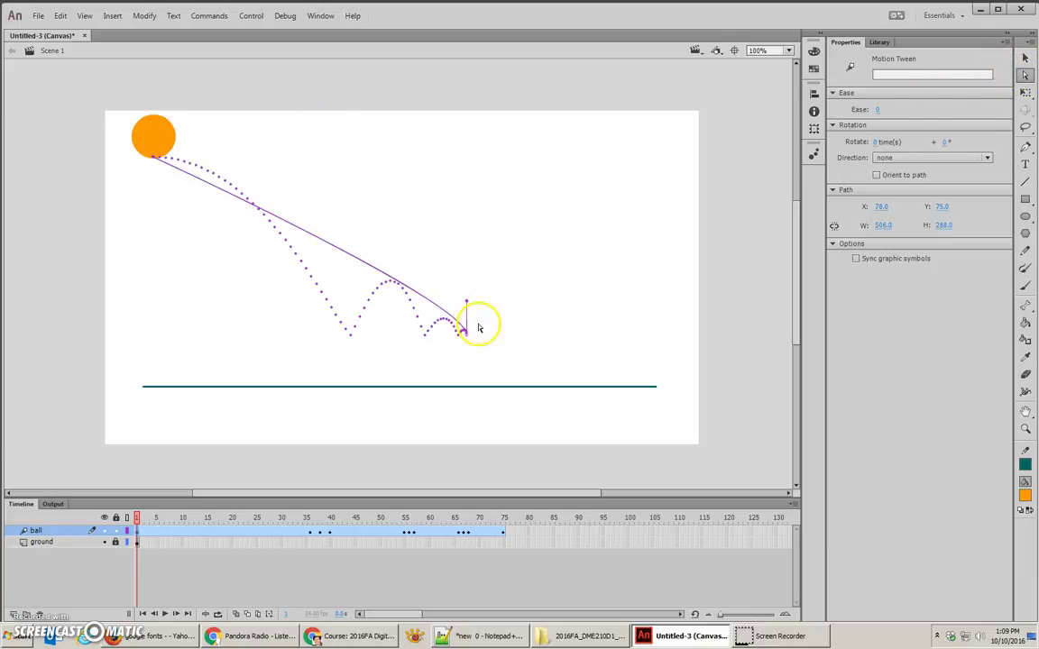
left_click_drag(465, 339, 551, 241)
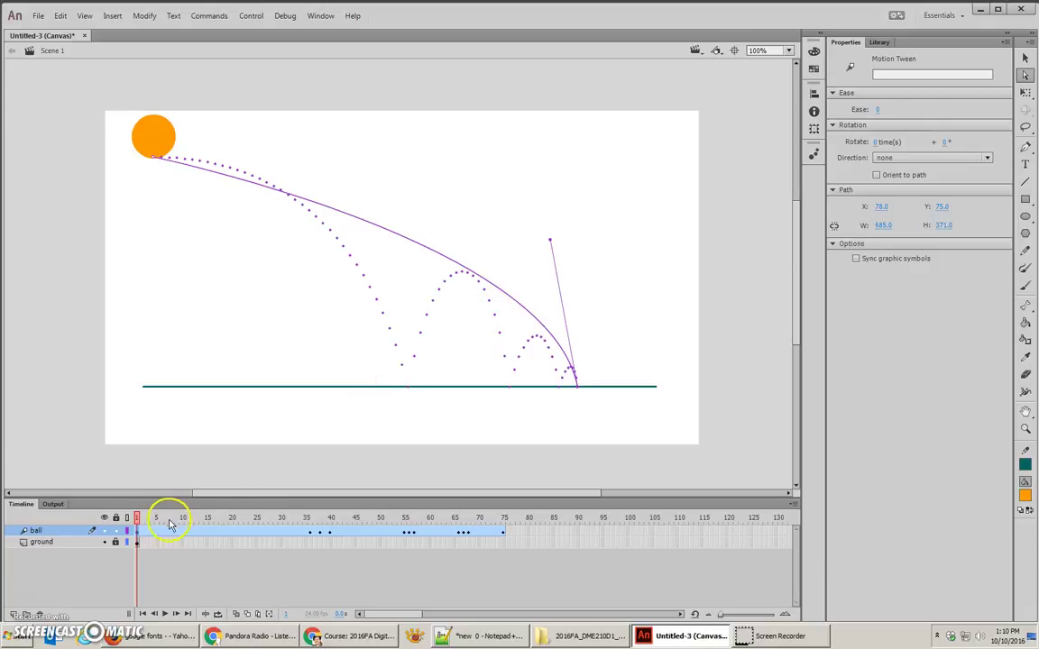
left_click_drag(167, 521, 505, 523)
left_click(138, 544)
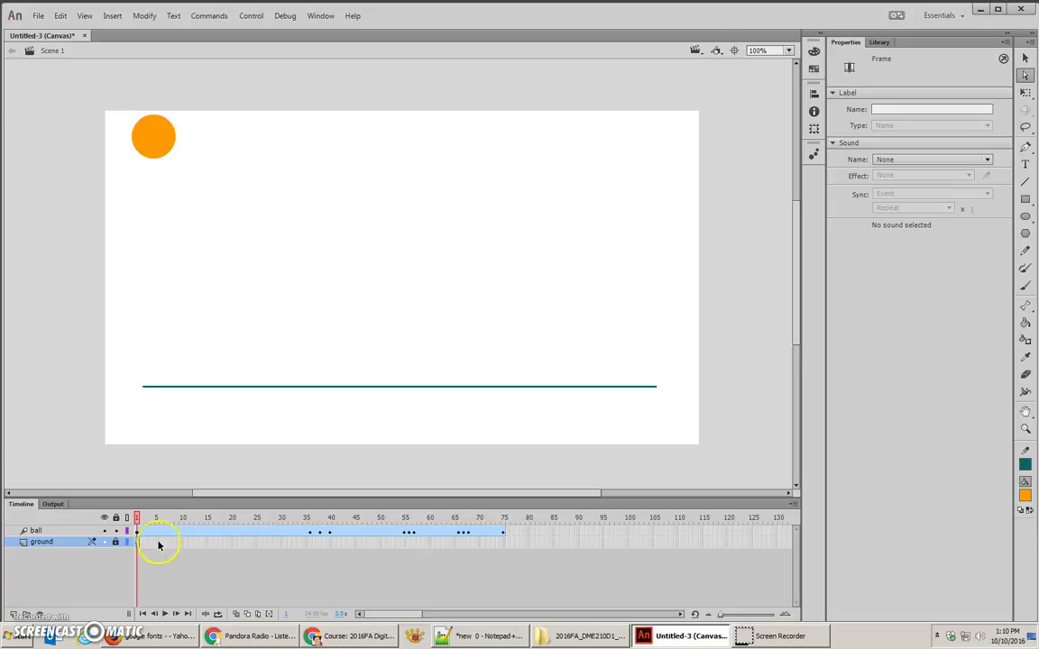
Extend the ground layer to frame 75 and scrub to confirm the line stays visible.
right_click(505, 542)
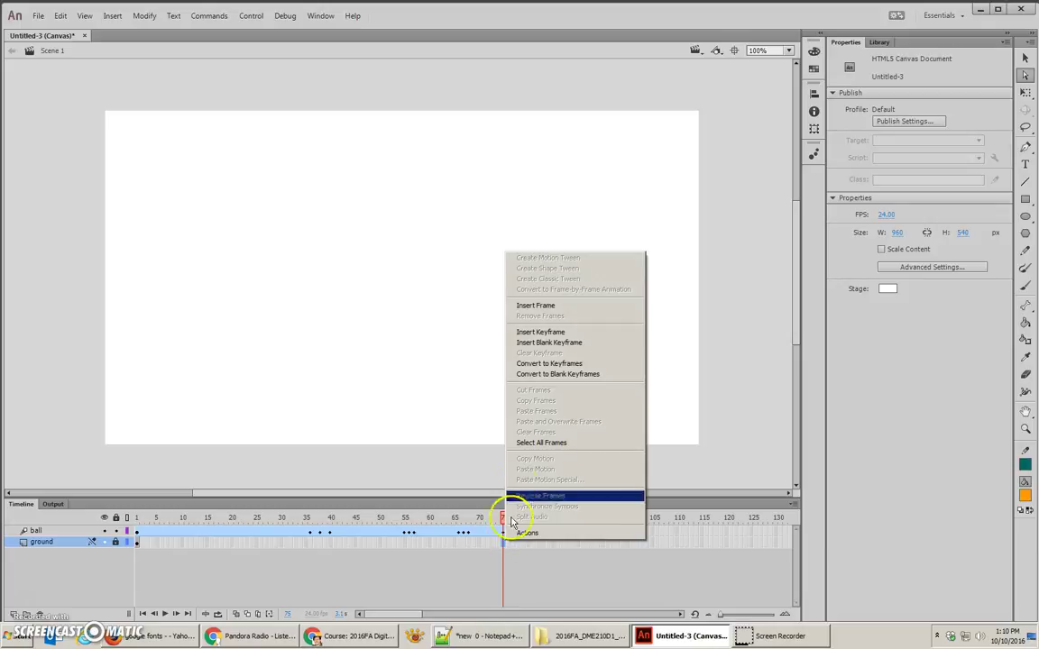
left_click(532, 306)
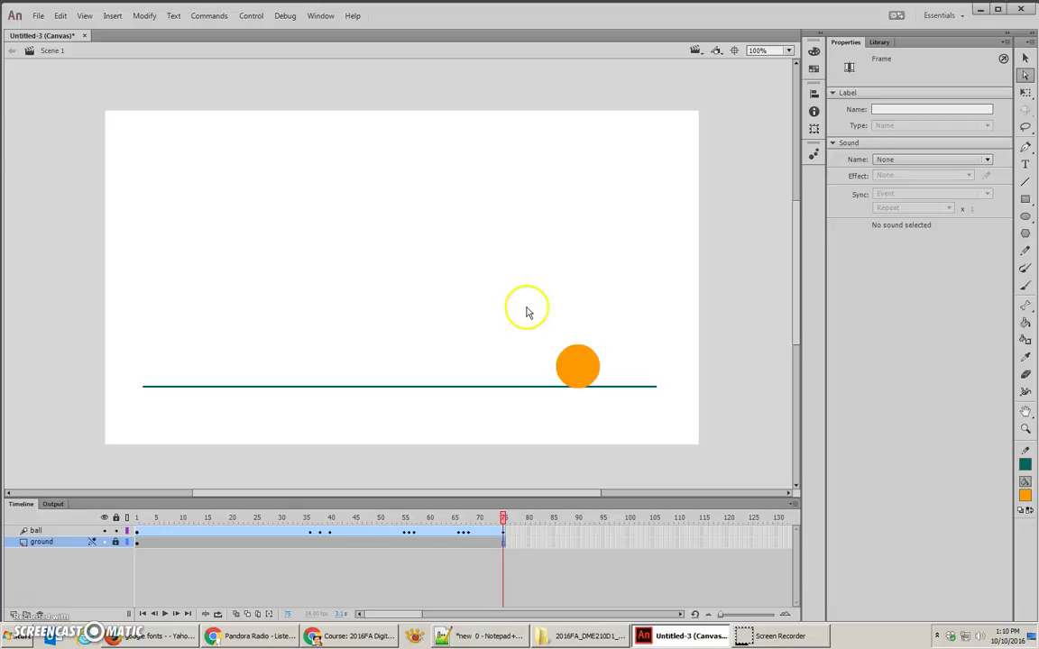
left_click(499, 520)
left_click_drag(499, 521, 501, 544)
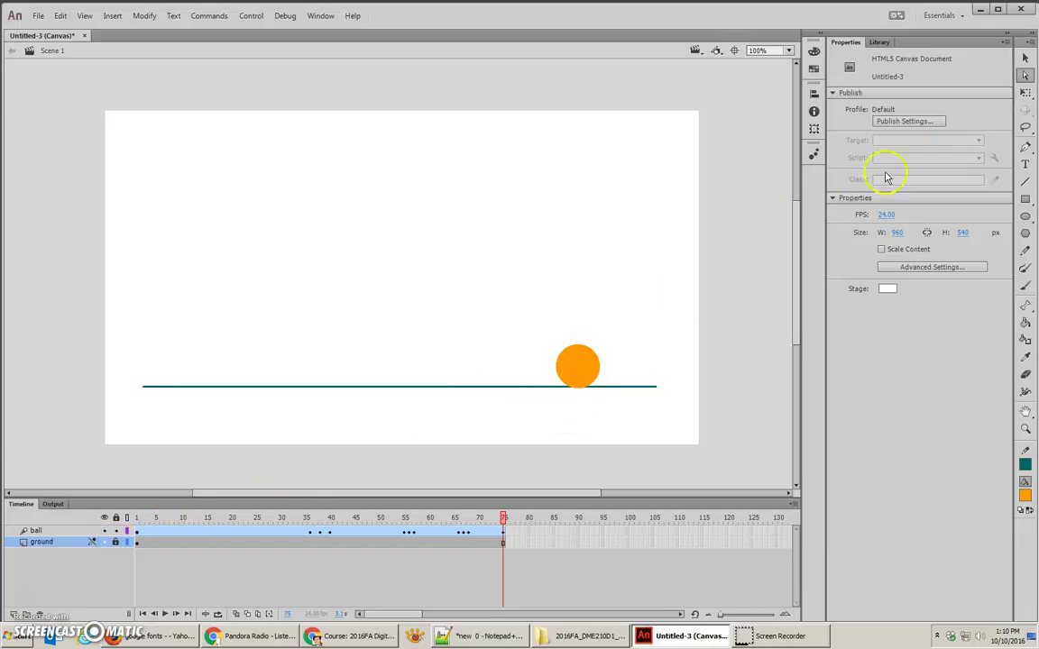
Nudge the ball up two pixels at its landing position and preview the bounce.
left_click(1025, 58)
left_click(581, 367)
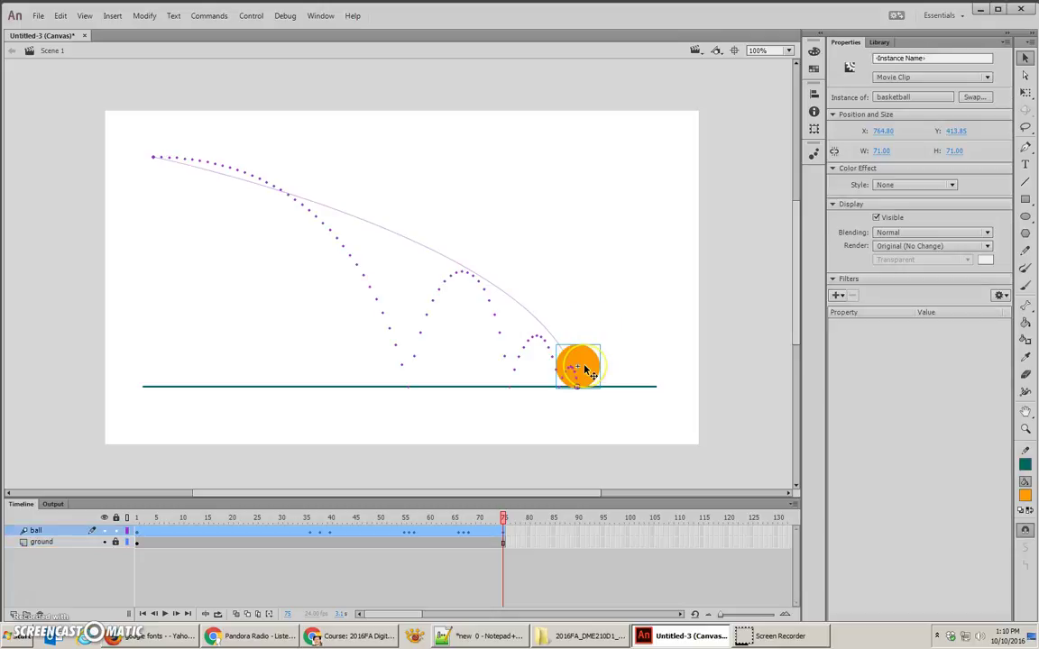
key("Up")
key("Up")
key("Up")
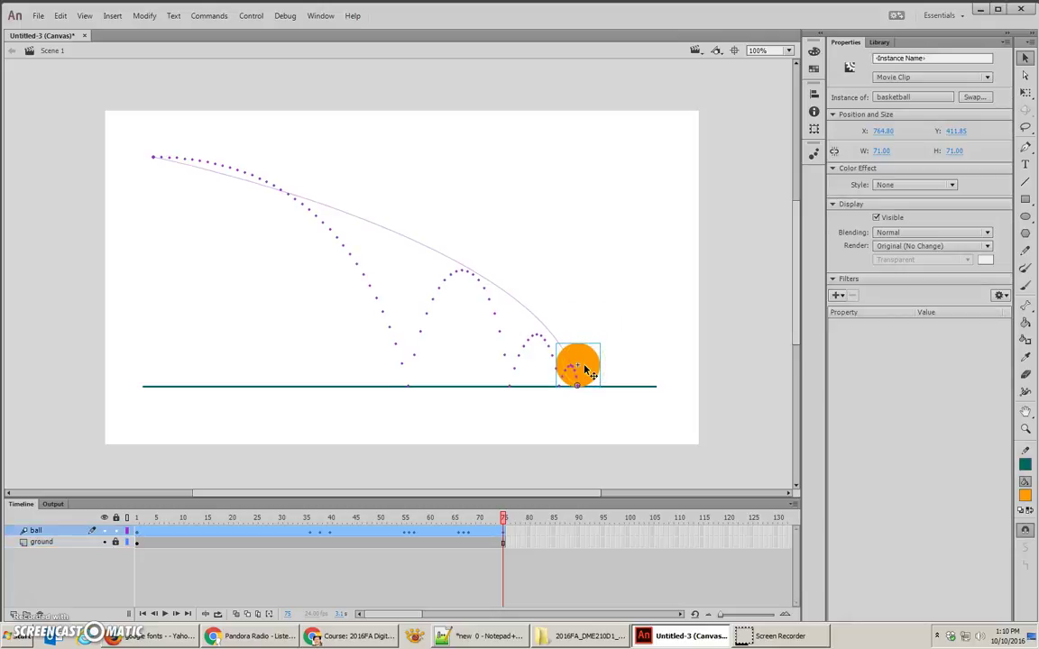
key("Up")
mouse_move(500, 514)
left_mouse_down()
mouse_move(482, 512)
mouse_move(503, 518)
left_mouse_up()
Scrub the ball's tween back to frame 1 and play it through to frame 75.
left_click(517, 531)
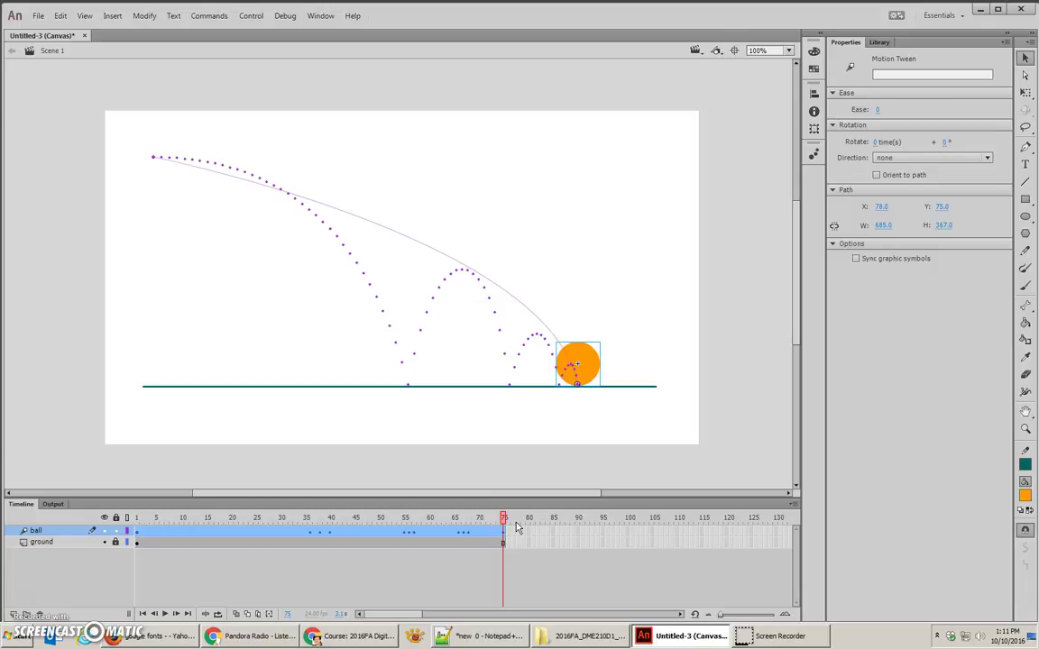
left_click(549, 423)
left_click(473, 529)
left_click(505, 523)
left_click_drag(494, 515, 111, 482)
left_click_drag(47, 489, 528, 505)
left_click(505, 531)
Drag the motion path's end point farther right and nudge the path up.
left_click(1025, 75)
left_click(677, 324)
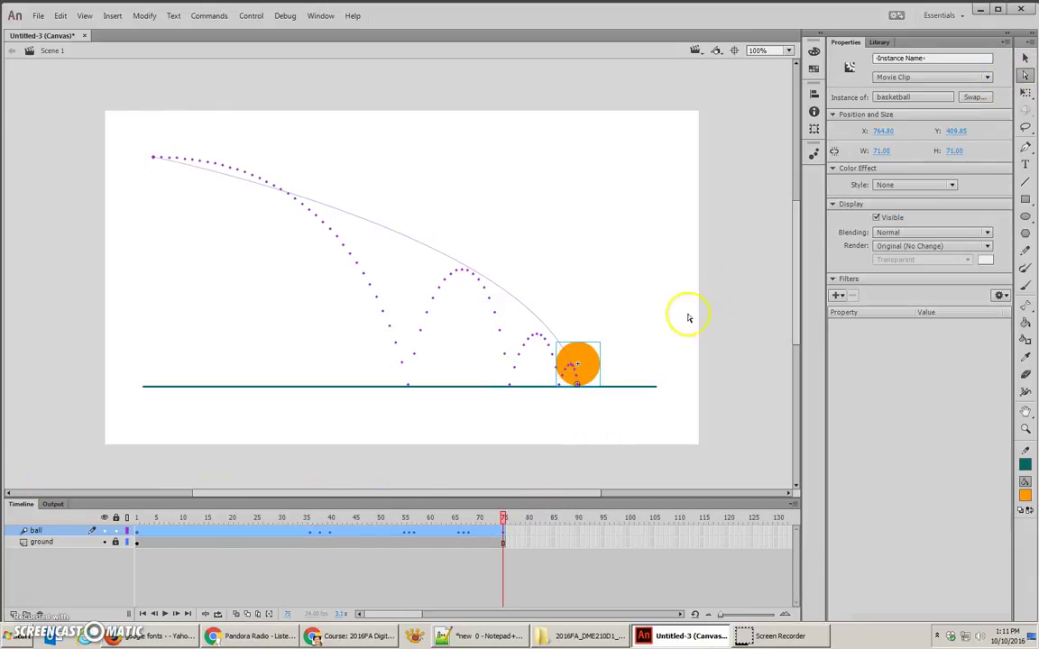
left_click(579, 394)
left_click(580, 394)
left_click(578, 388)
left_click_drag(578, 388, 631, 387)
key("Up")
key("Up")
key("Up")
key("Up")
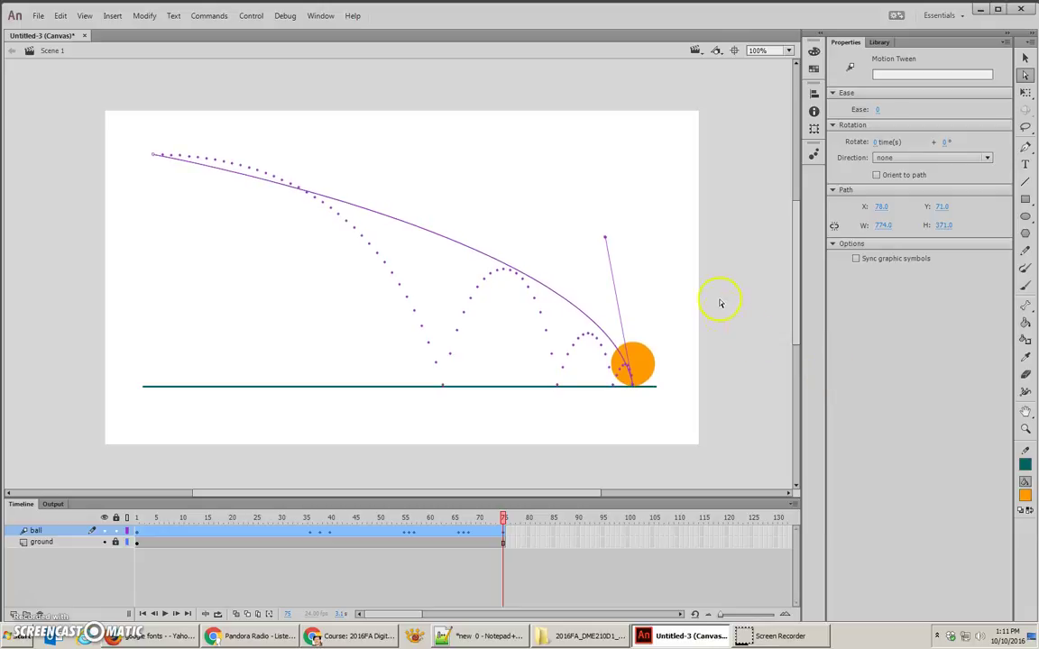
At frame 1, pull the motion path's start point lower, undoing an accidental deletion.
left_click_drag(484, 510, 78, 493)
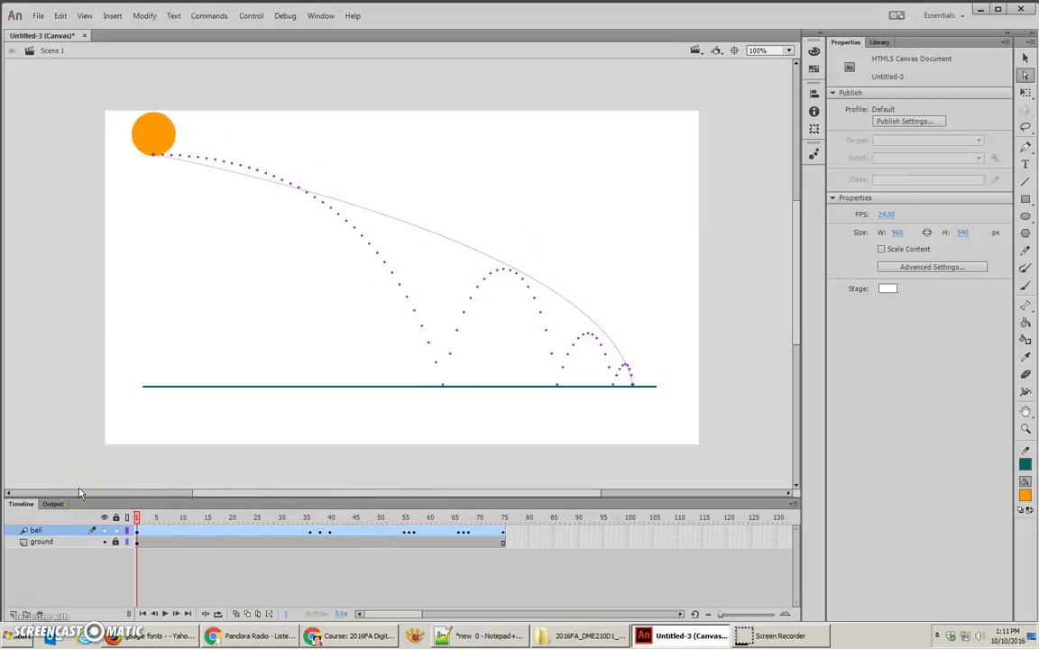
left_click(135, 137)
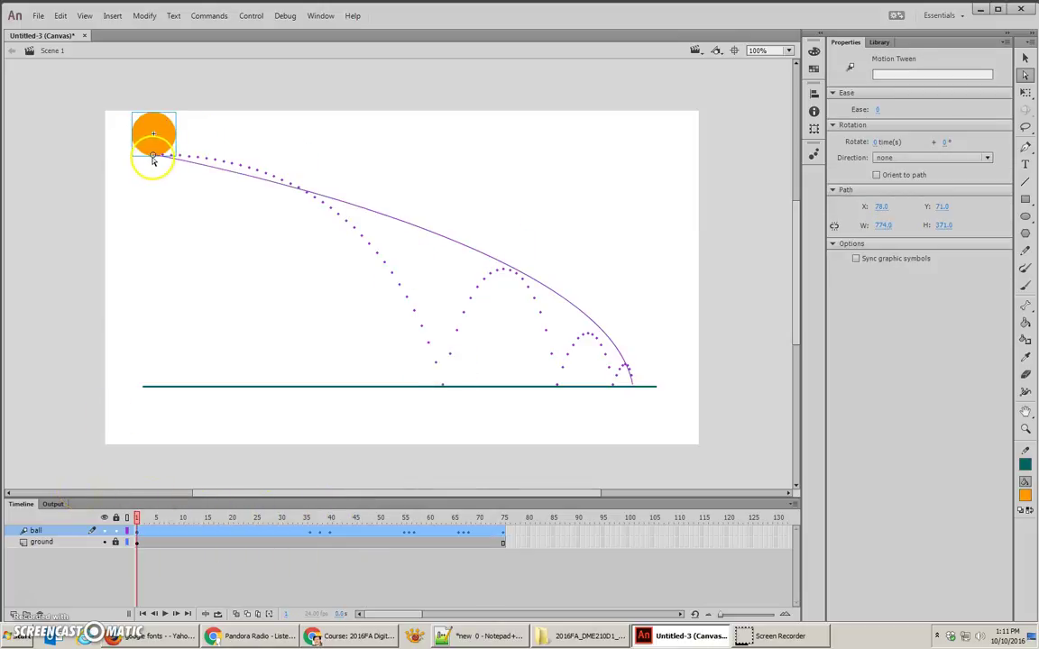
left_click_drag(153, 159, 159, 191)
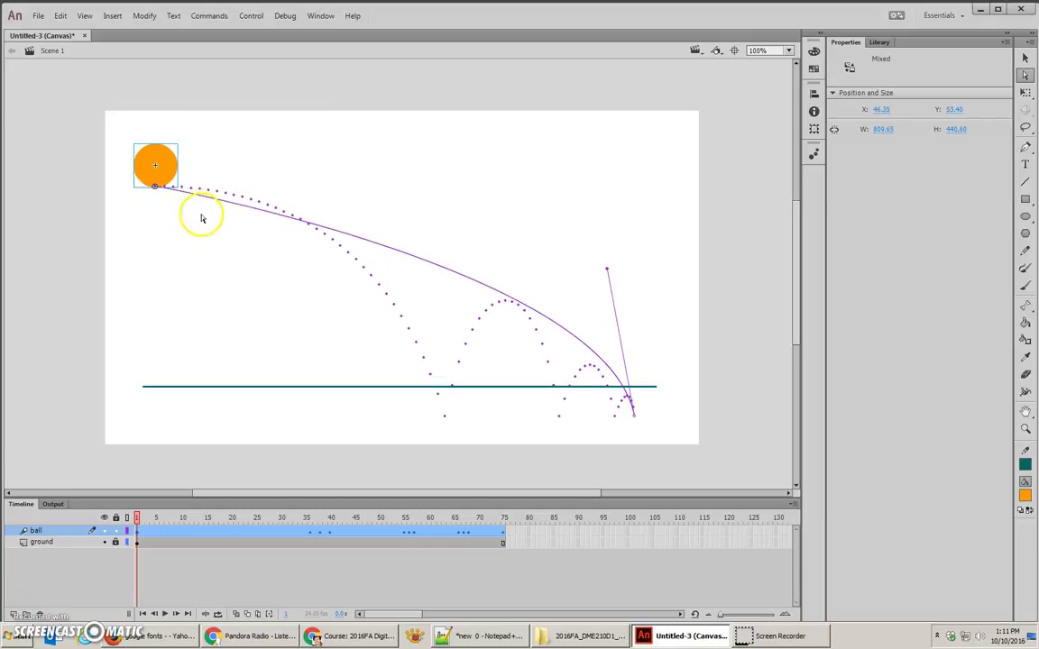
left_click(198, 181)
key("Delete")
key("ctrl+z")
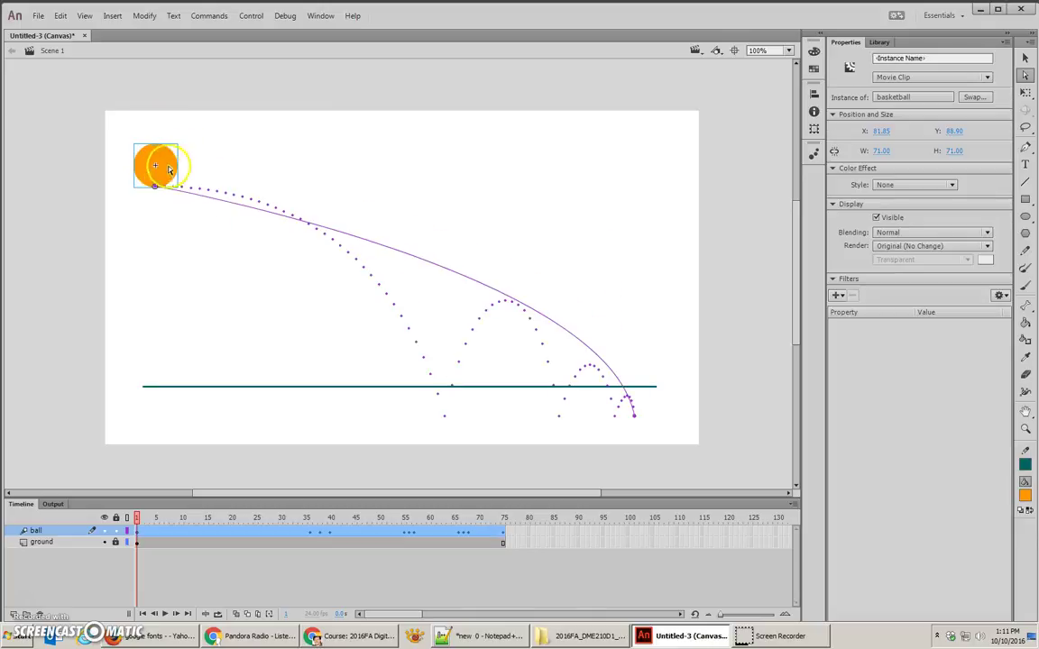
left_click(155, 162)
left_click(156, 160)
left_click_drag(156, 160, 156, 177)
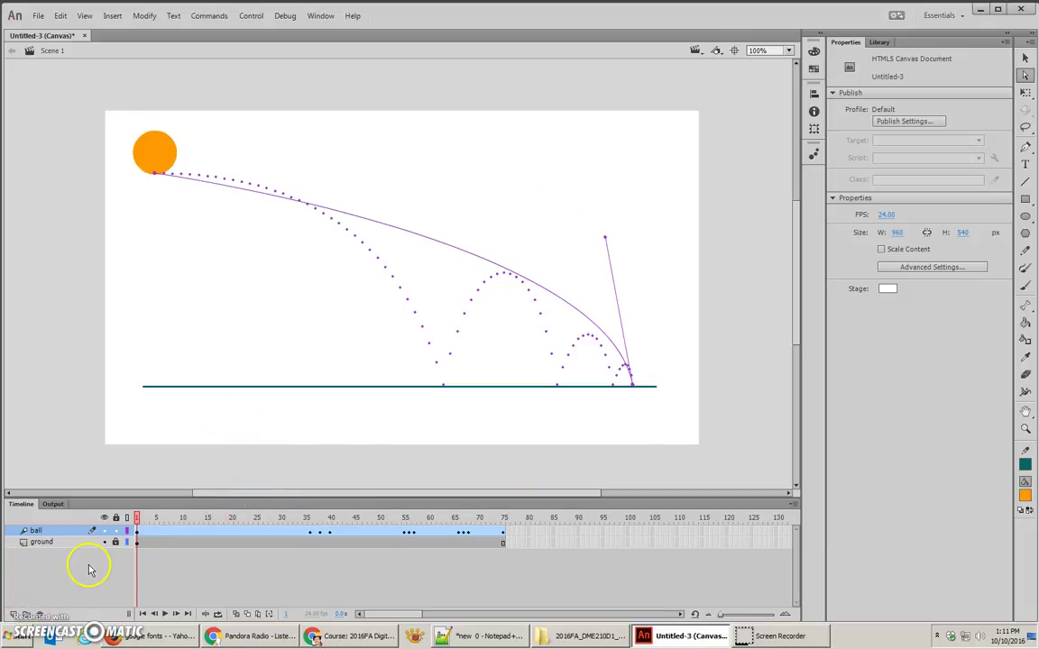
Add a new layer above ball named 'buttons'.
left_click(1025, 199)
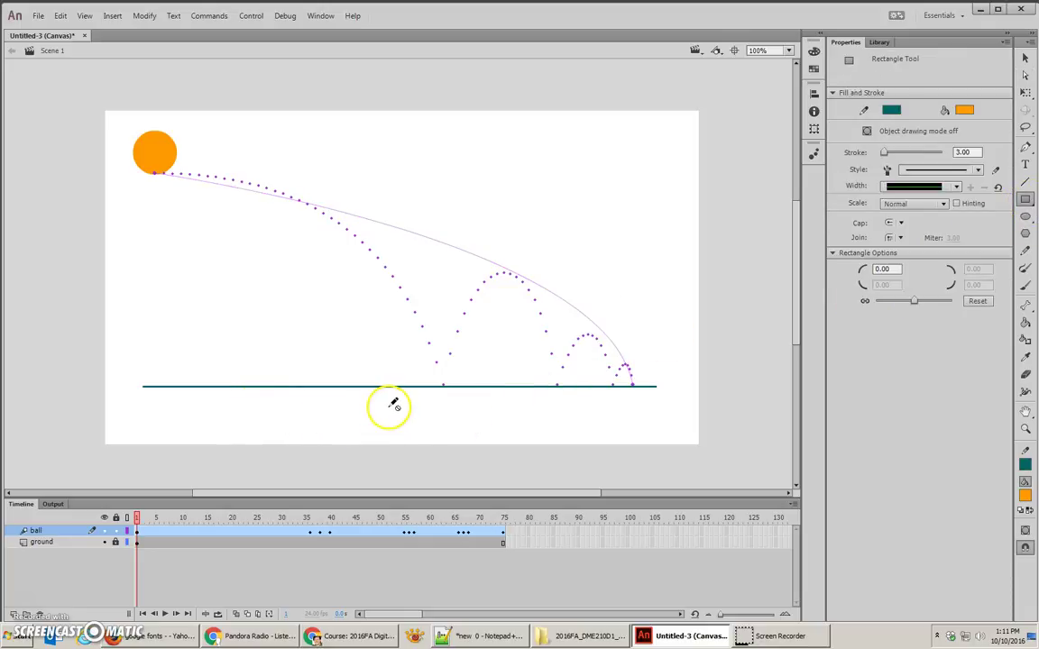
left_click(13, 614)
double_click(43, 530)
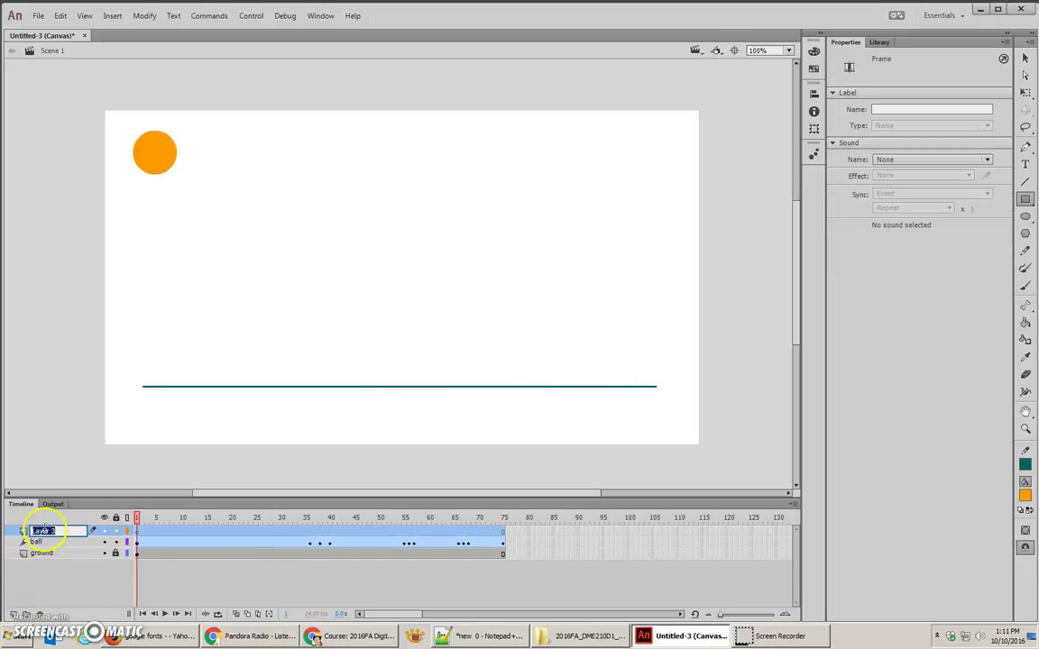
type("buttons")
key("Return")
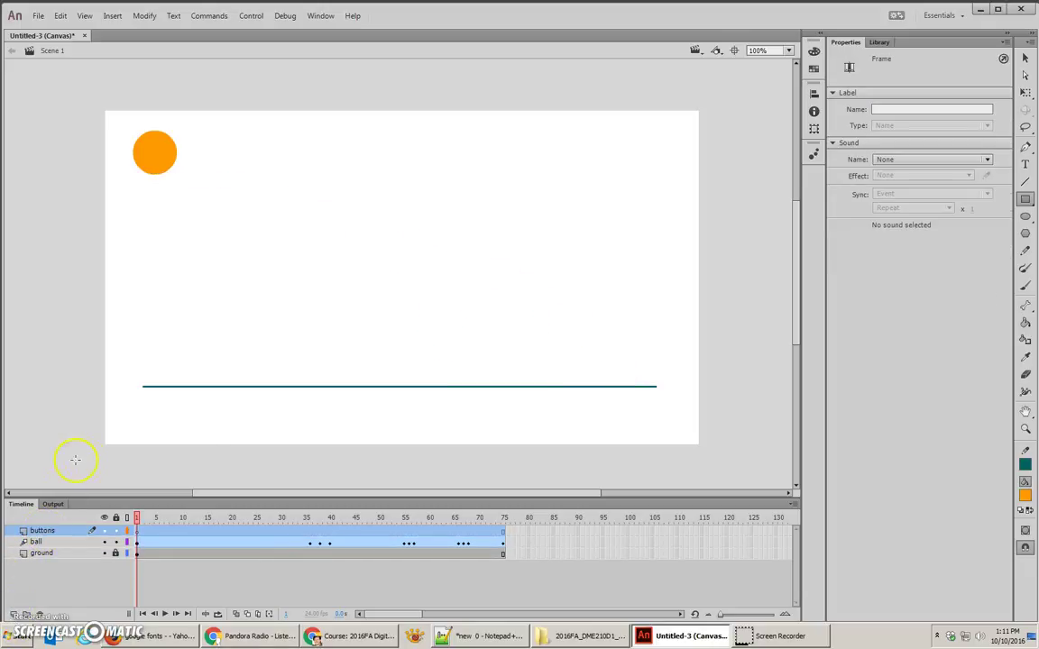
Draw a rectangle below the ground line on the buttons layer and fill it green.
left_click_drag(354, 402, 455, 434)
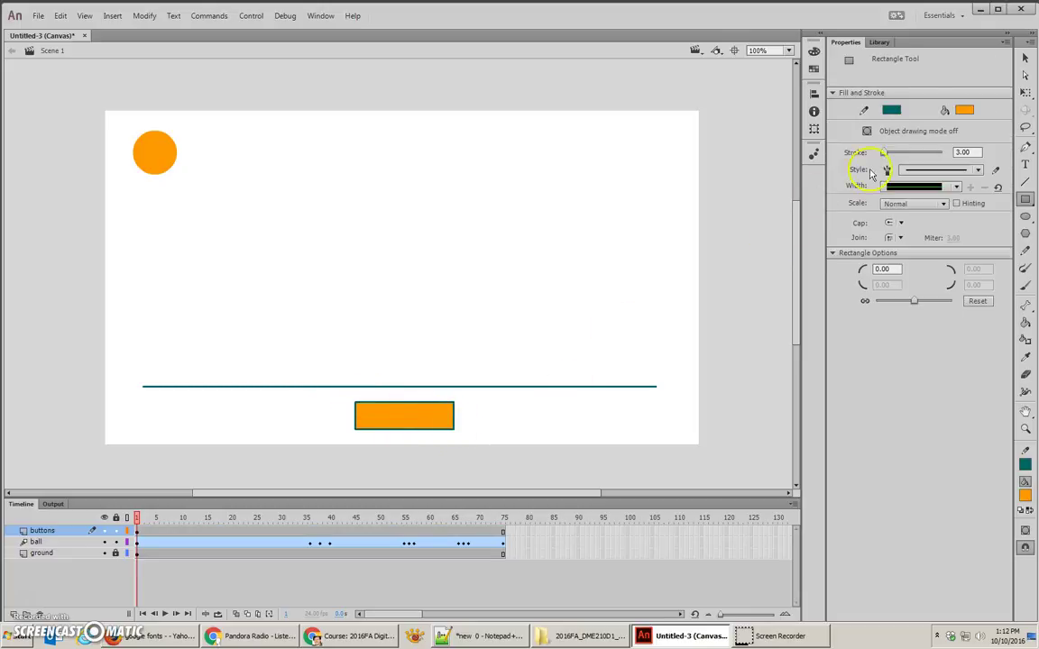
left_click(1025, 57)
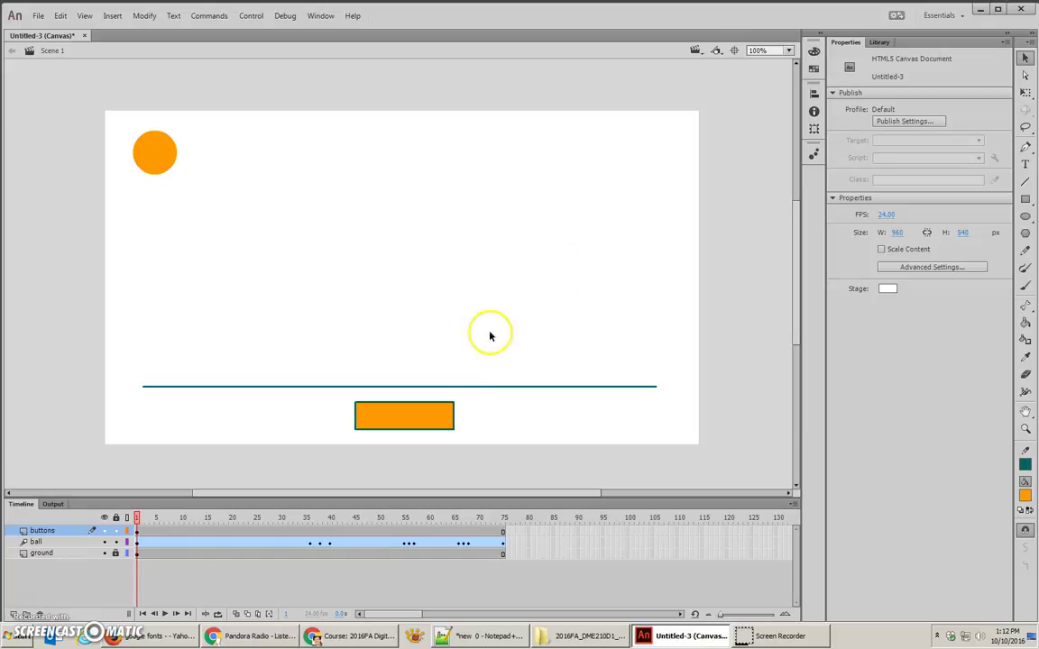
left_click(442, 420)
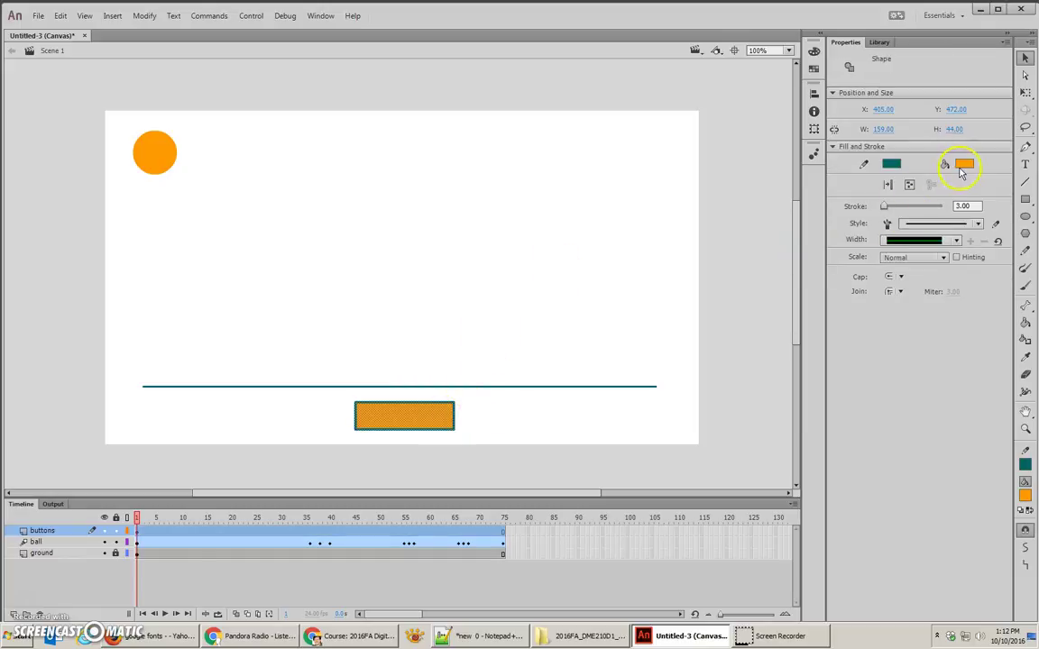
left_click(964, 166)
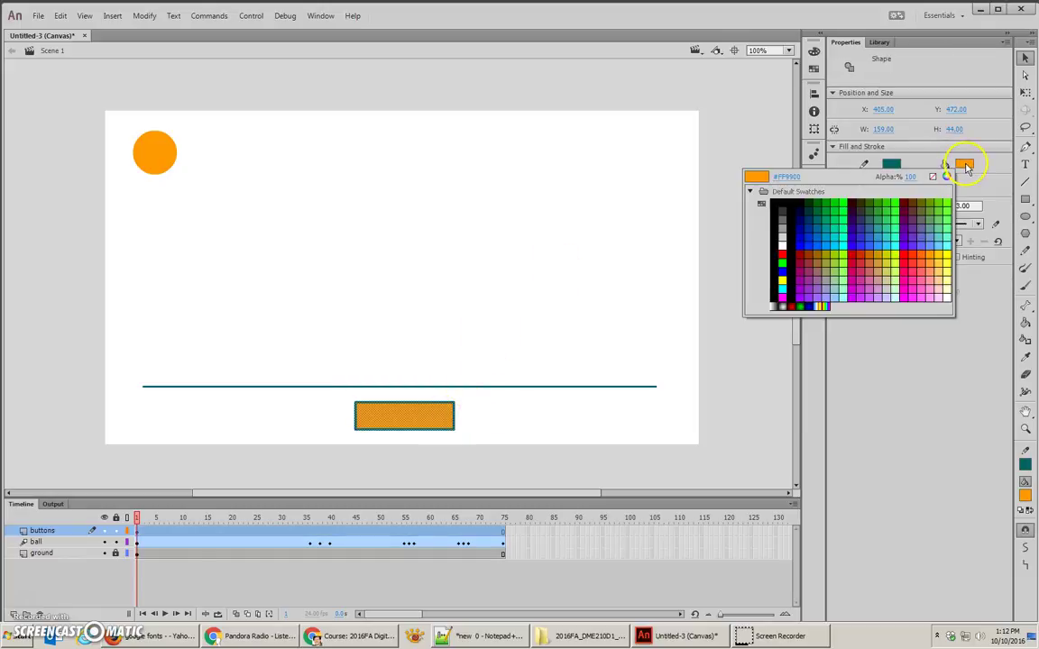
left_click(877, 214)
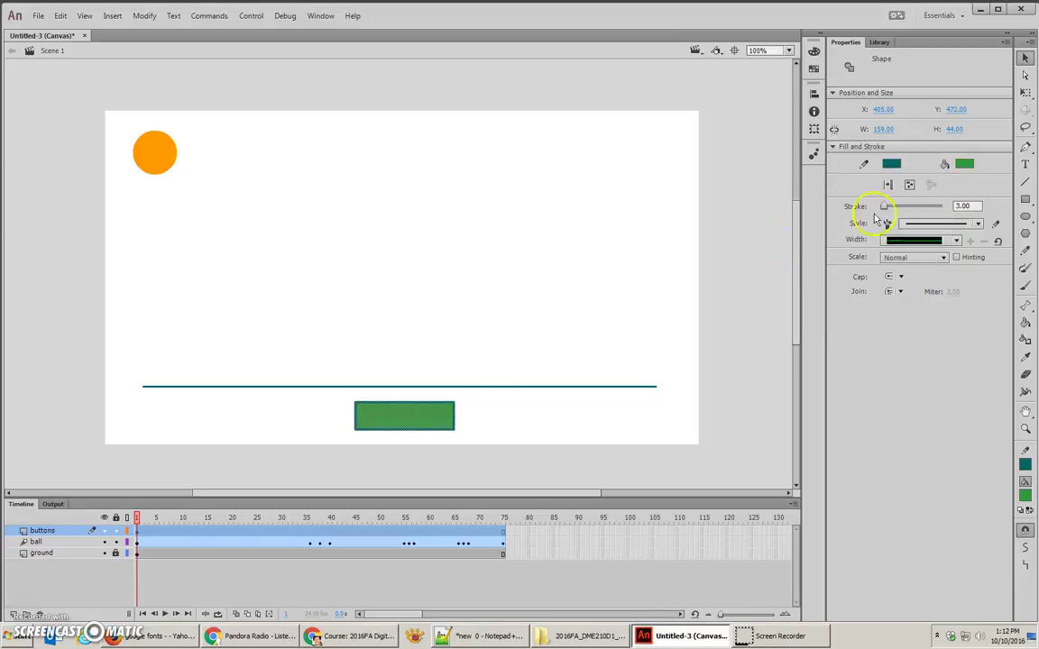
left_click(458, 423)
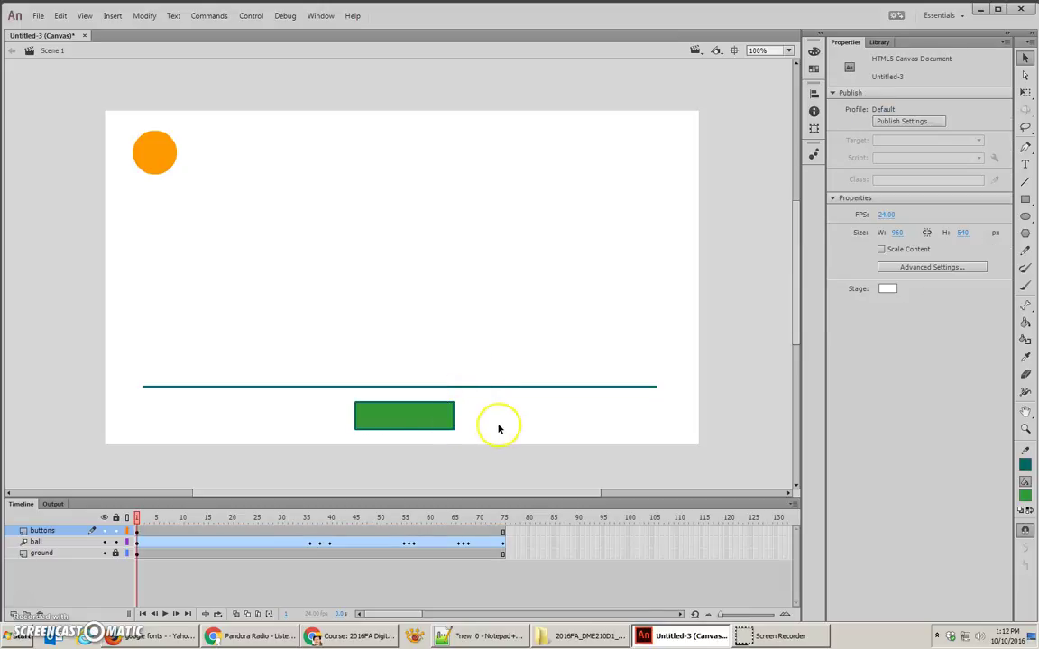
left_click(417, 416)
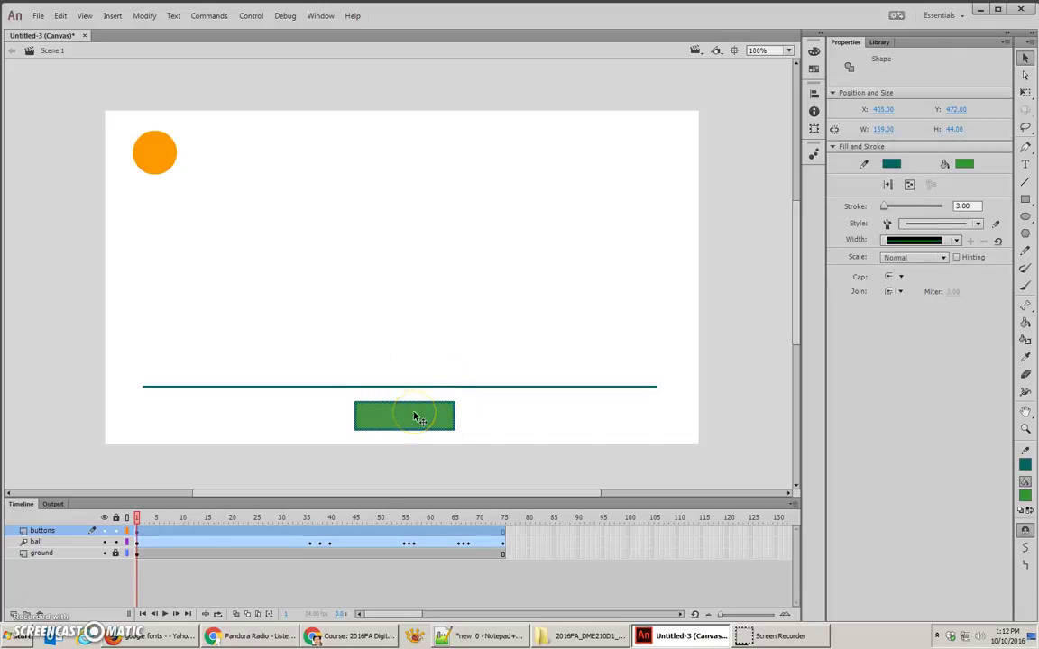
left_click(407, 413)
Convert the green rectangle to a Button symbol named 'play button' with F8.
key("F8")
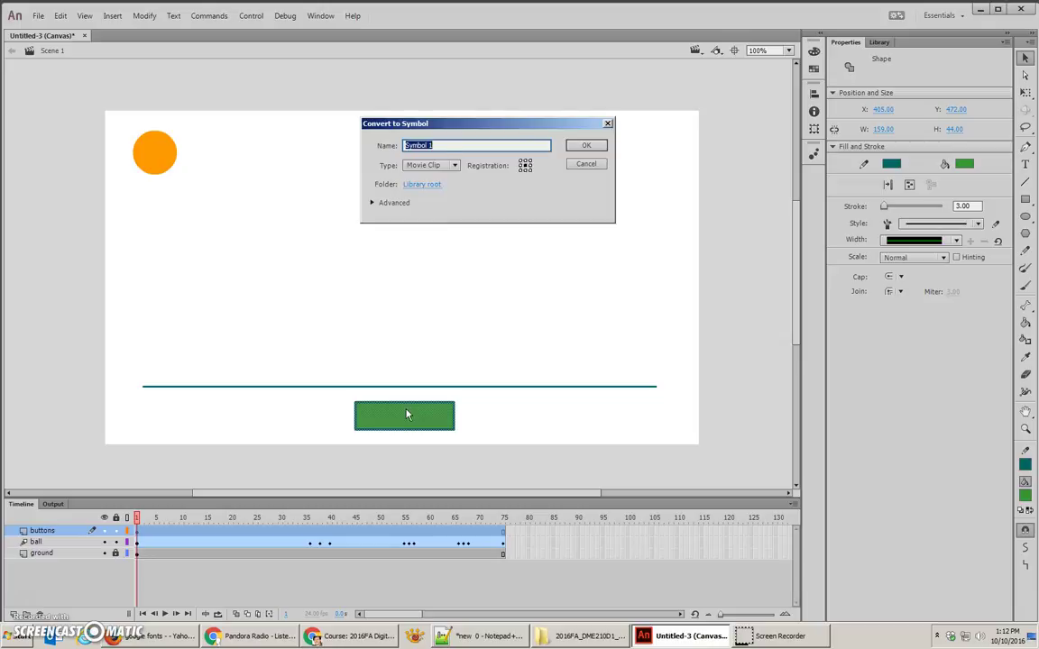
left_click(433, 168)
left_click(431, 199)
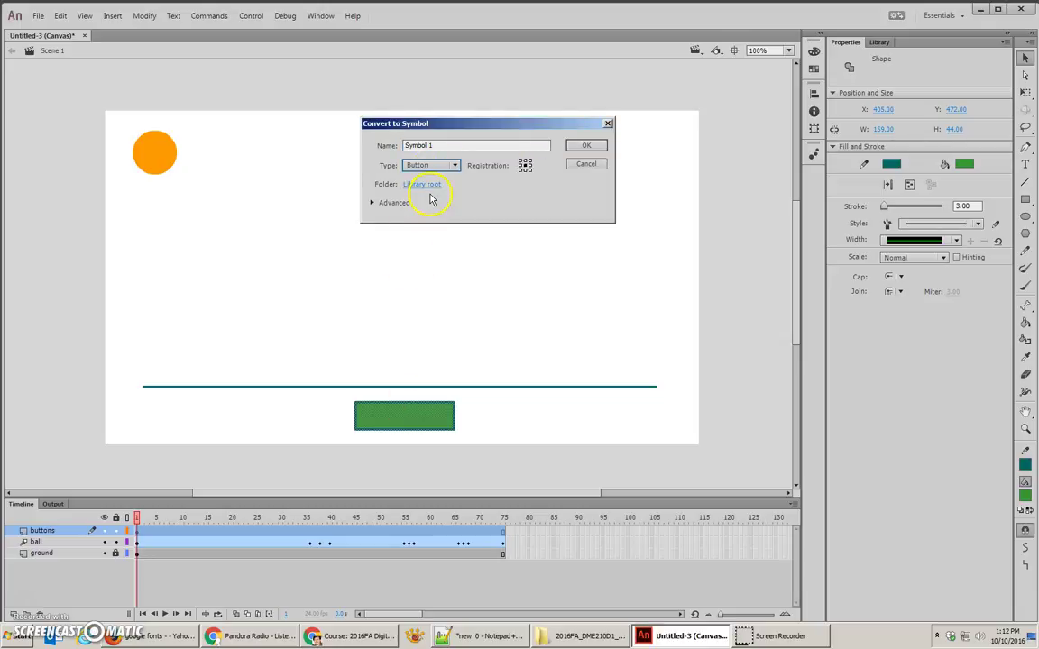
left_click_drag(431, 145, 361, 144)
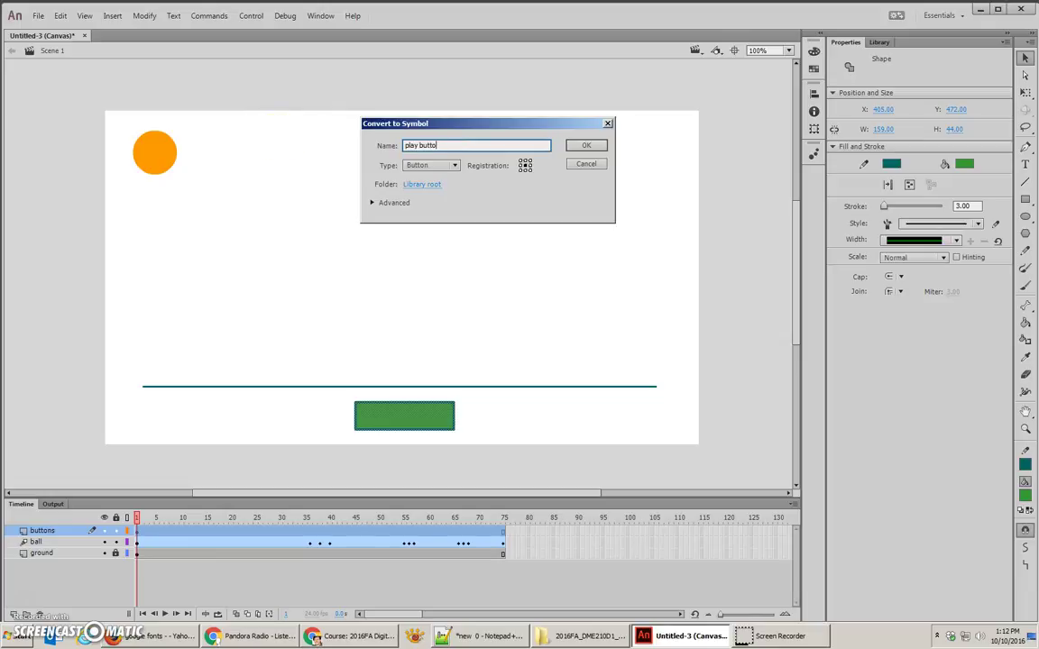
key("Return")
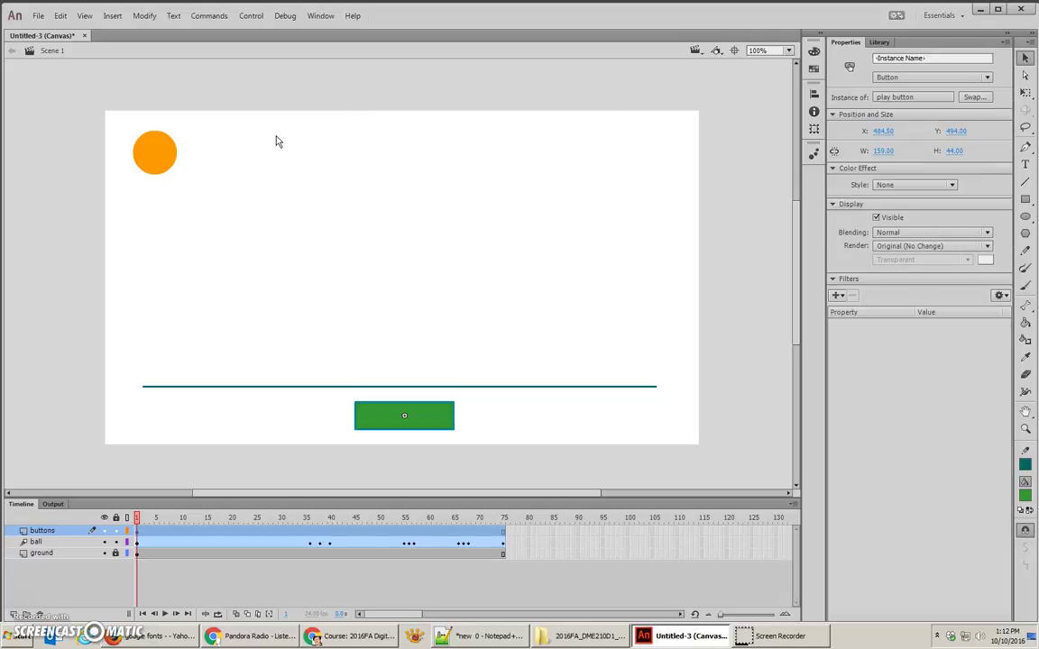
Enter the play button symbol and insert a keyframe on its Over frame.
double_click(441, 422)
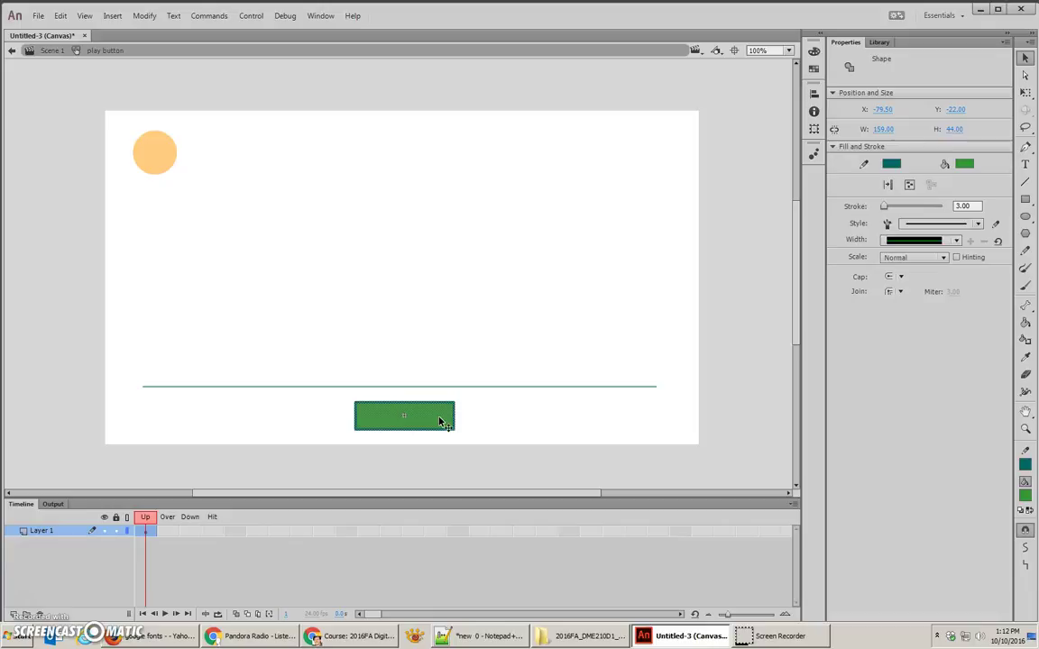
left_click(410, 431)
left_click(171, 533)
left_click(149, 534)
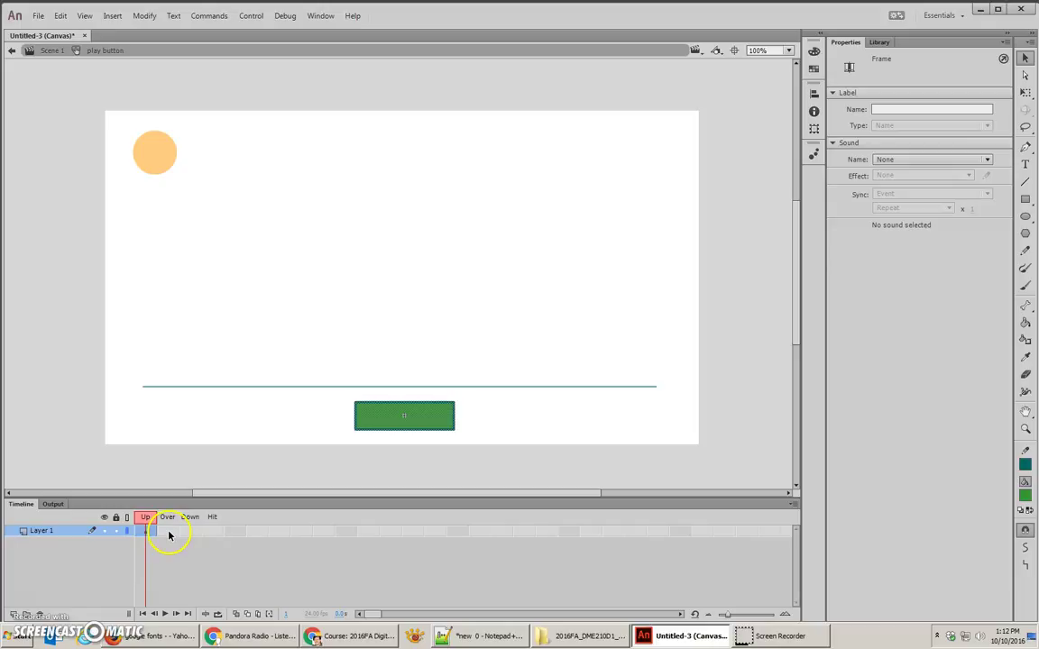
right_click(171, 536)
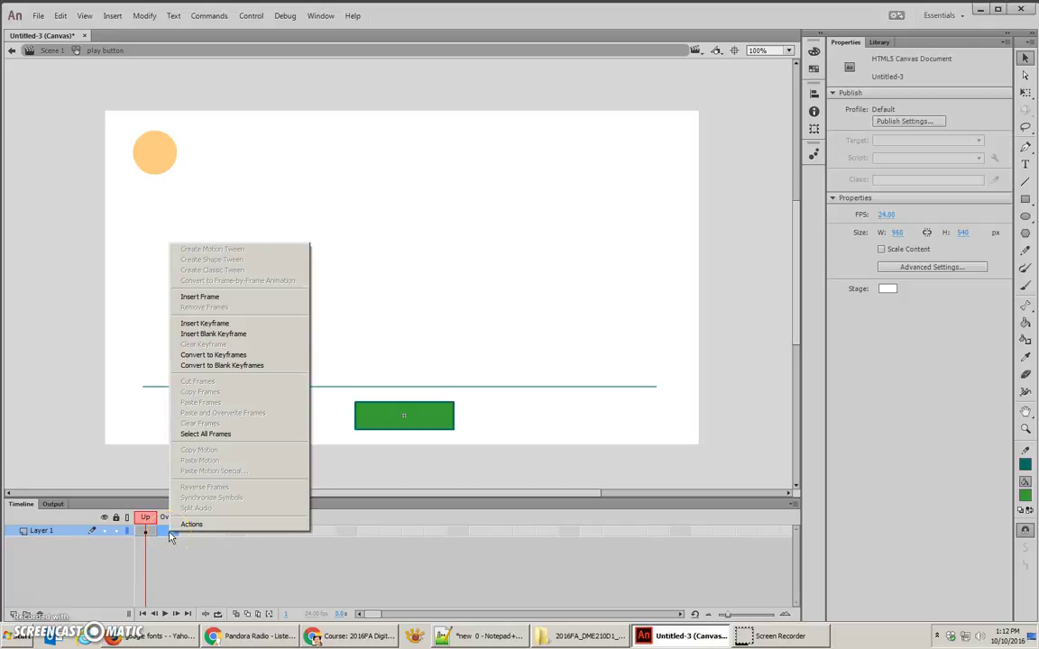
left_click(224, 324)
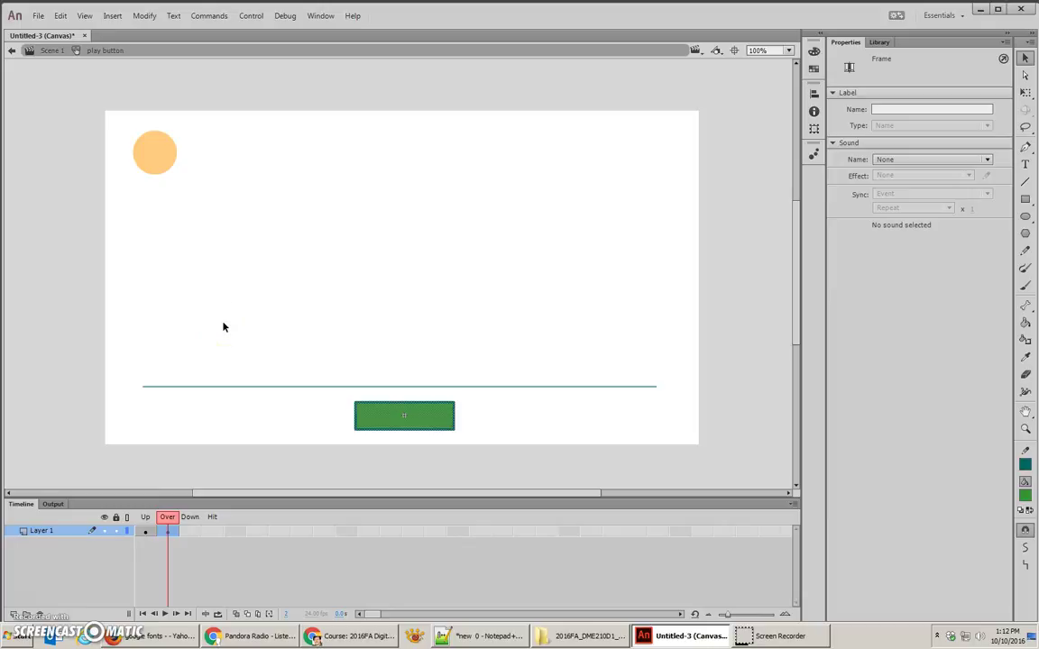
Give the button rectangle a new green fill and add another keyframe with F6.
double_click(429, 414)
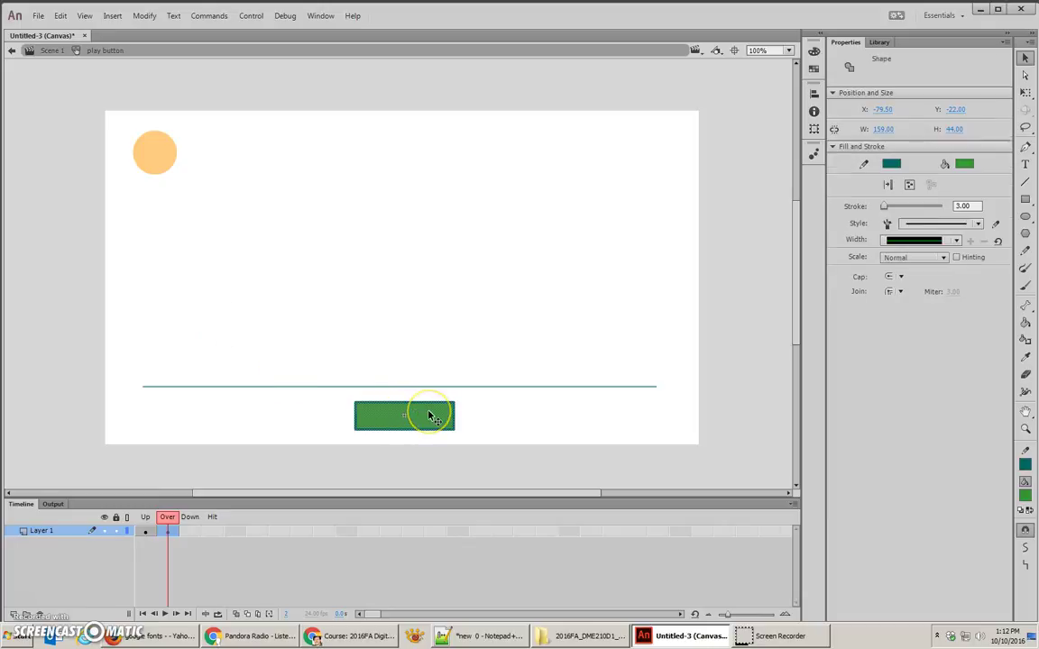
left_click(967, 166)
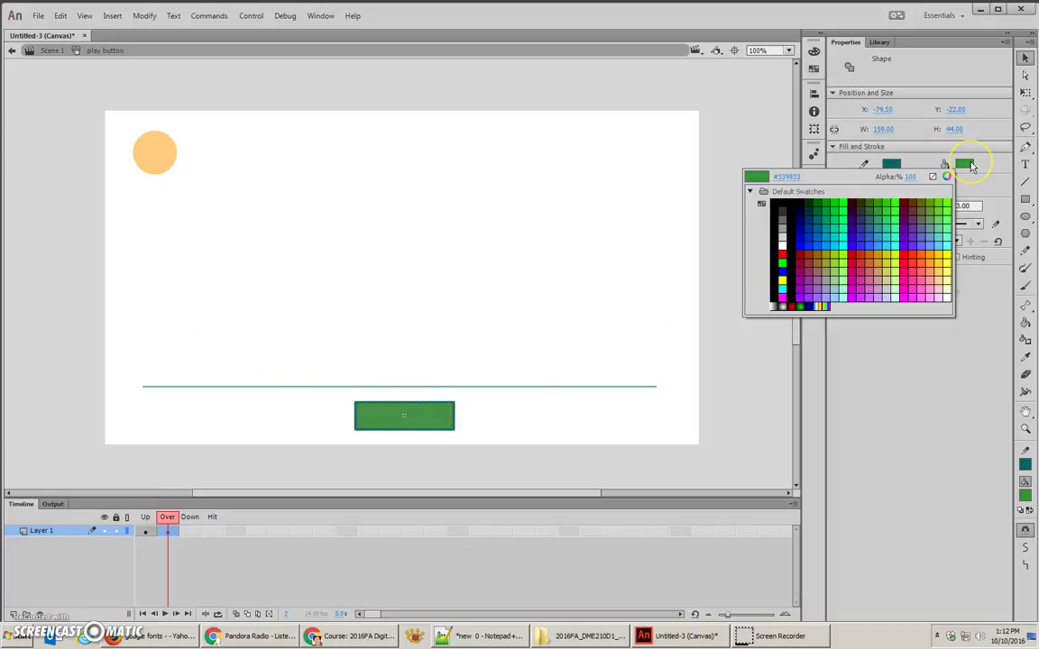
left_click(881, 217)
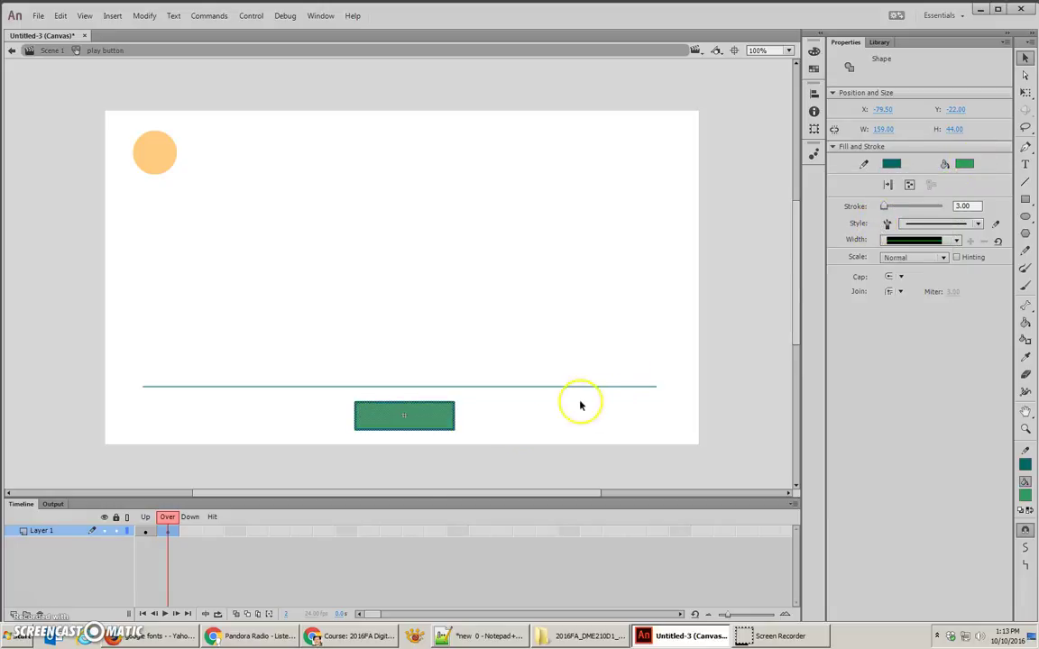
left_click(158, 527)
key("F6")
Fill the Over-state rectangle with a bright green and compare it against the Up state.
left_click(172, 532)
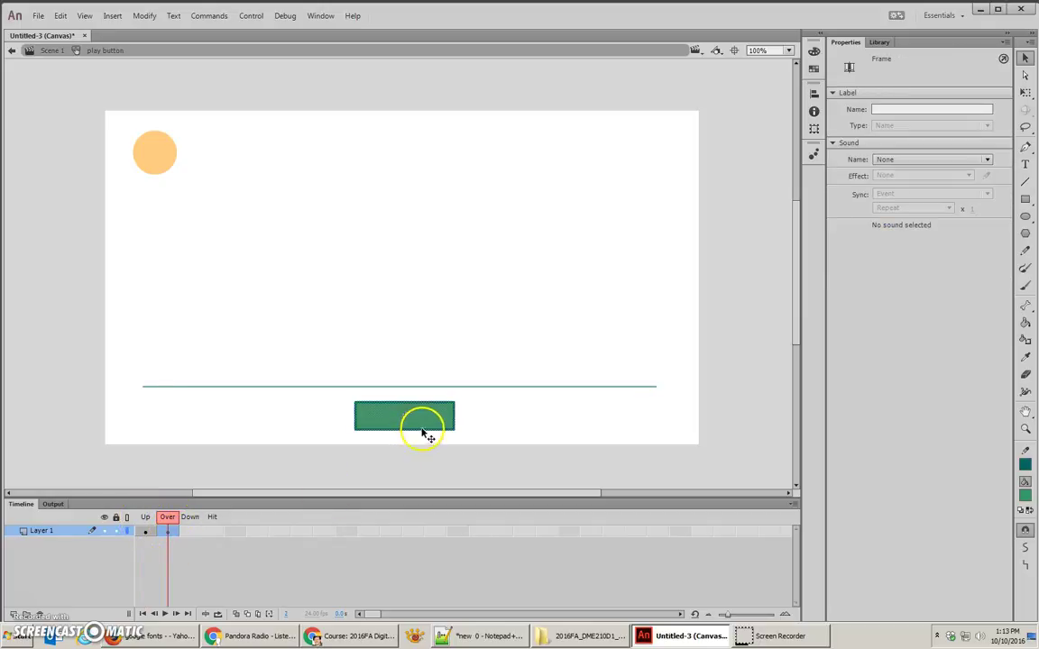
left_click(419, 420)
left_click(965, 165)
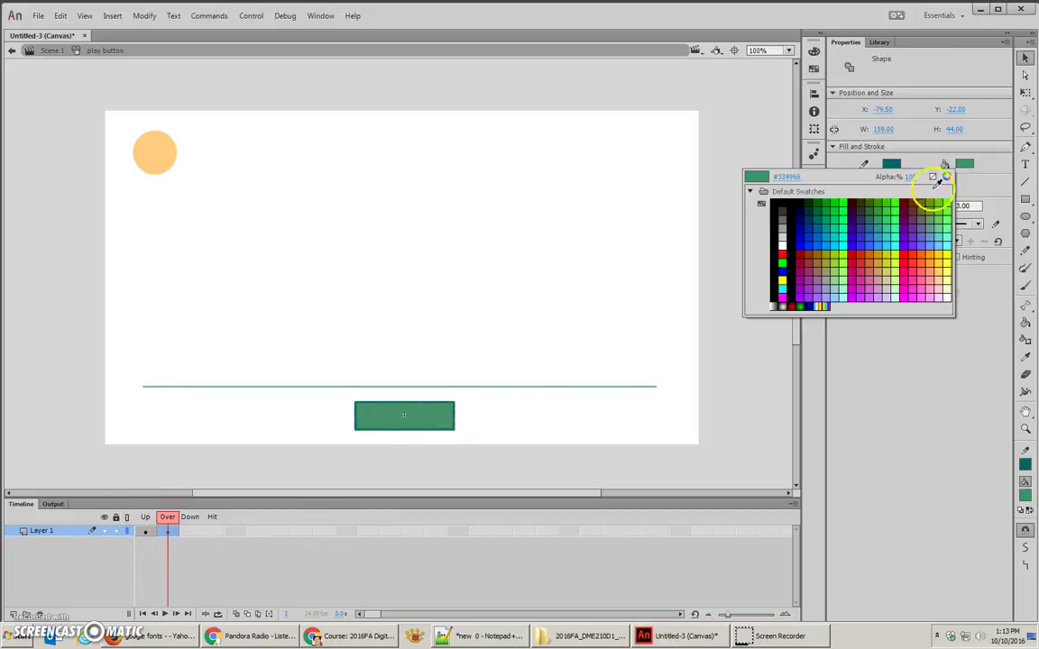
left_click(897, 224)
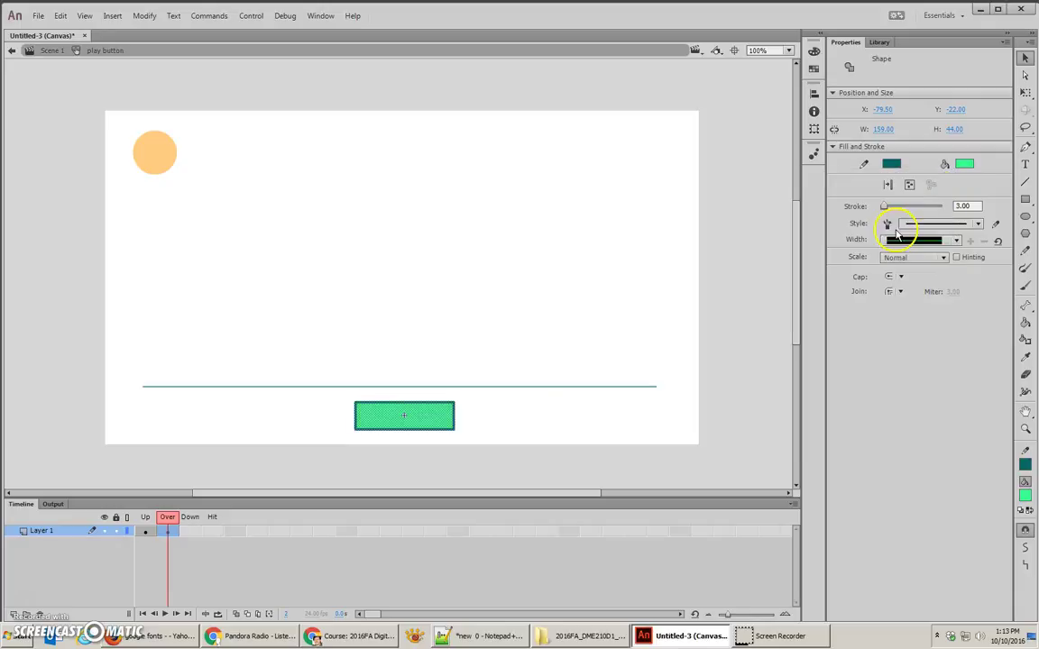
left_click(144, 528)
left_click(146, 519)
left_click_drag(146, 519, 163, 524)
Refill the Over-state rectangle with a different green, checking it against the darker Up state.
left_click(171, 532)
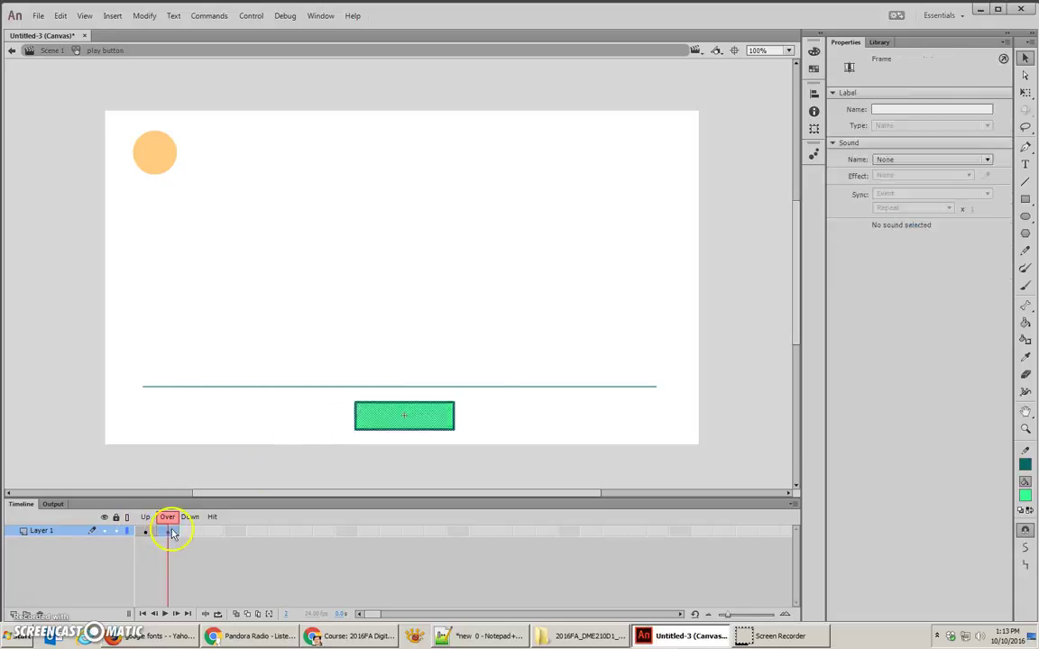
left_click(439, 411)
left_click(968, 169)
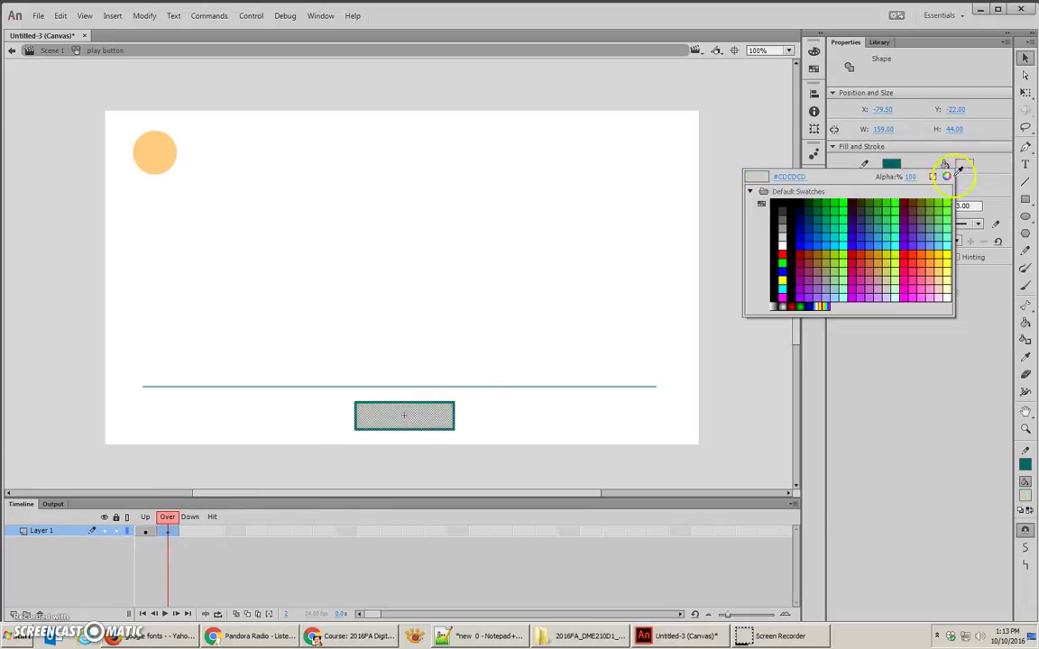
left_click(883, 205)
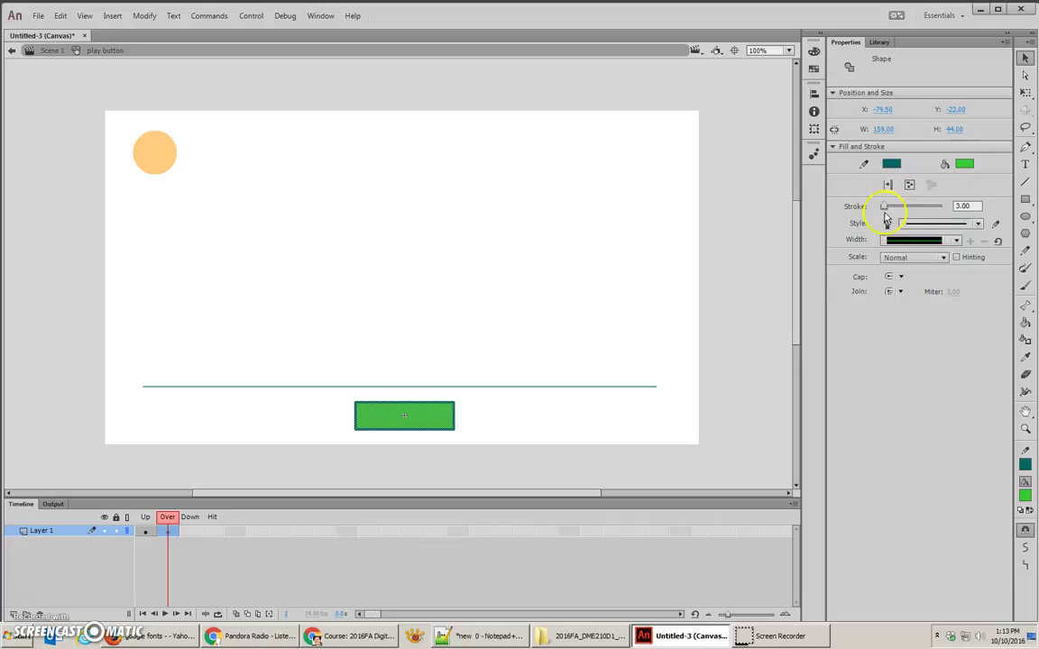
left_click(145, 530)
left_click(167, 530)
left_click(147, 529)
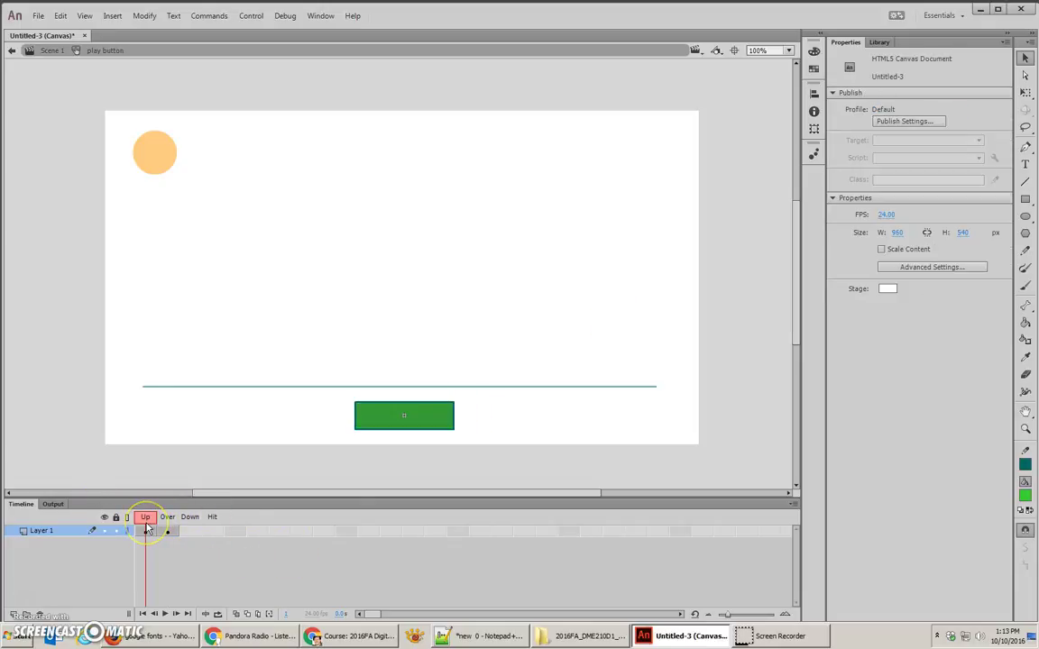
Add a new layer to the button and type PLAY in a text box.
left_click(147, 529)
left_click(13, 615)
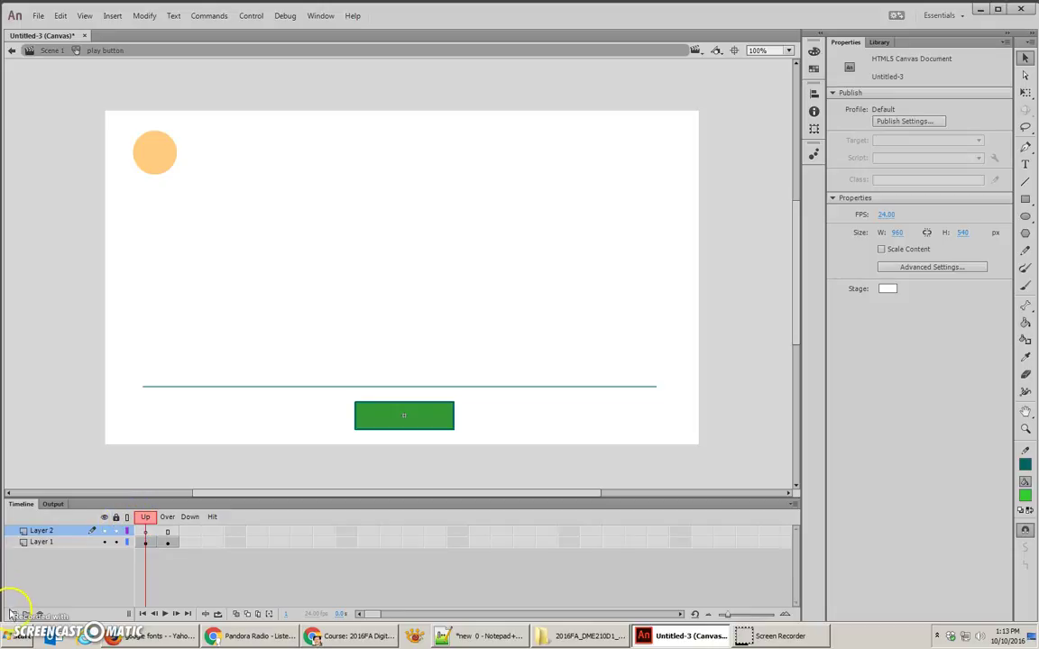
left_click(1024, 164)
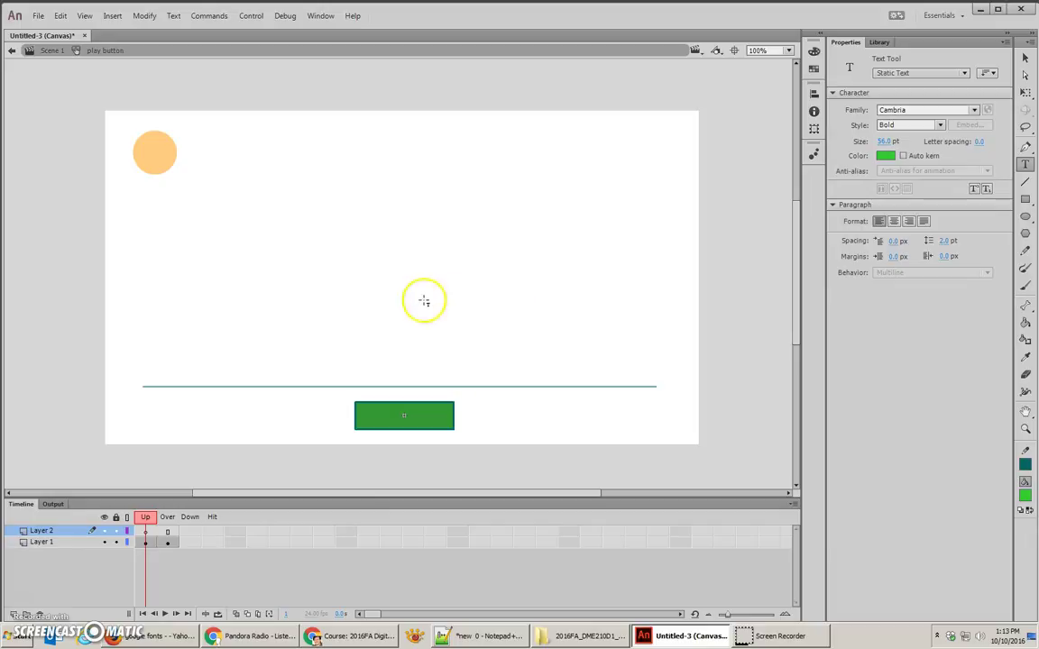
left_click(357, 299)
key("Escape")
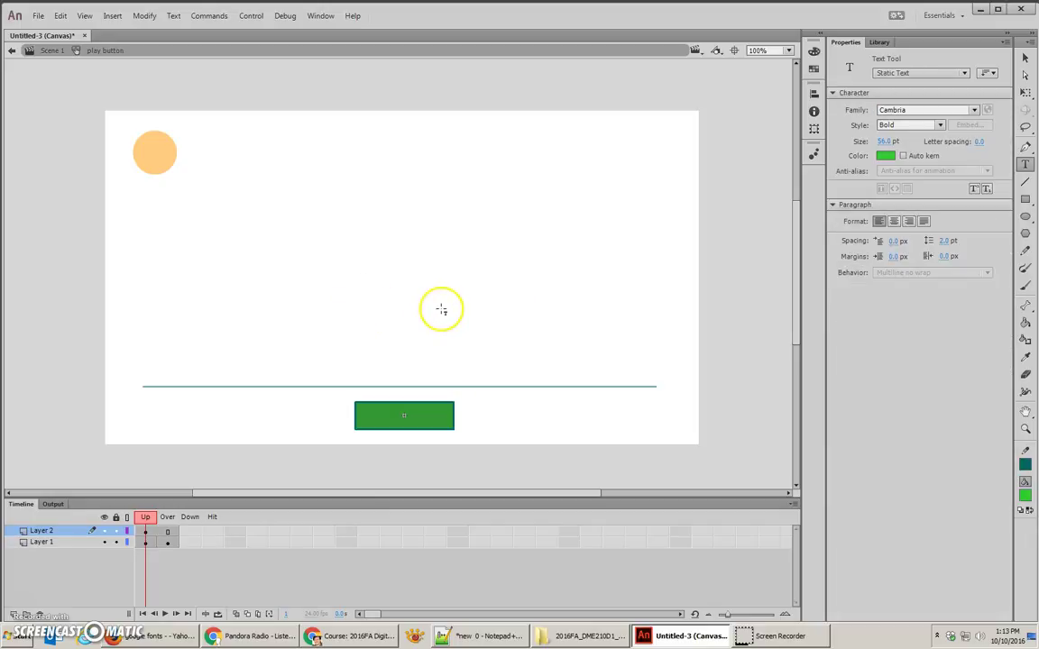
left_click_drag(352, 293, 453, 334)
type("PLAY")
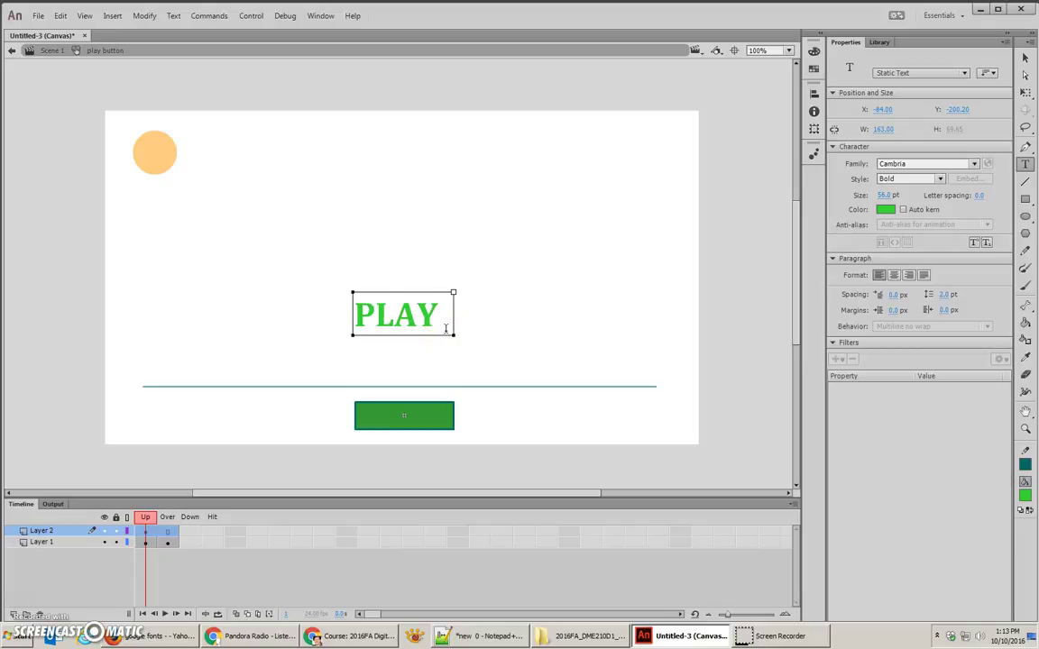
Move the PLAY text onto the green button and centre-align it.
left_click(1024, 58)
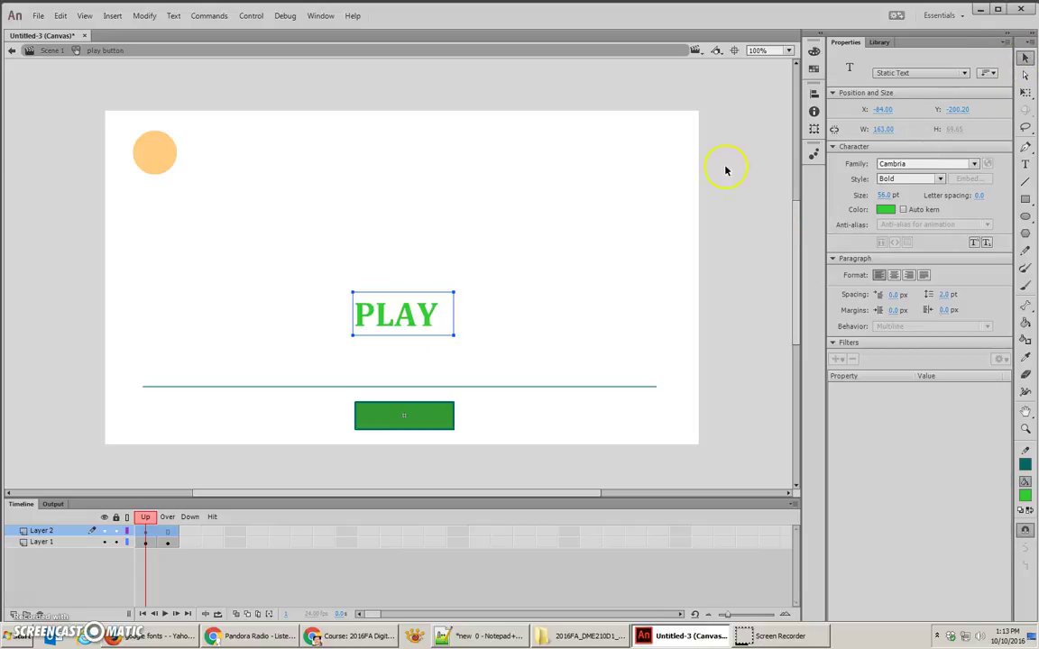
left_click_drag(437, 300, 440, 396)
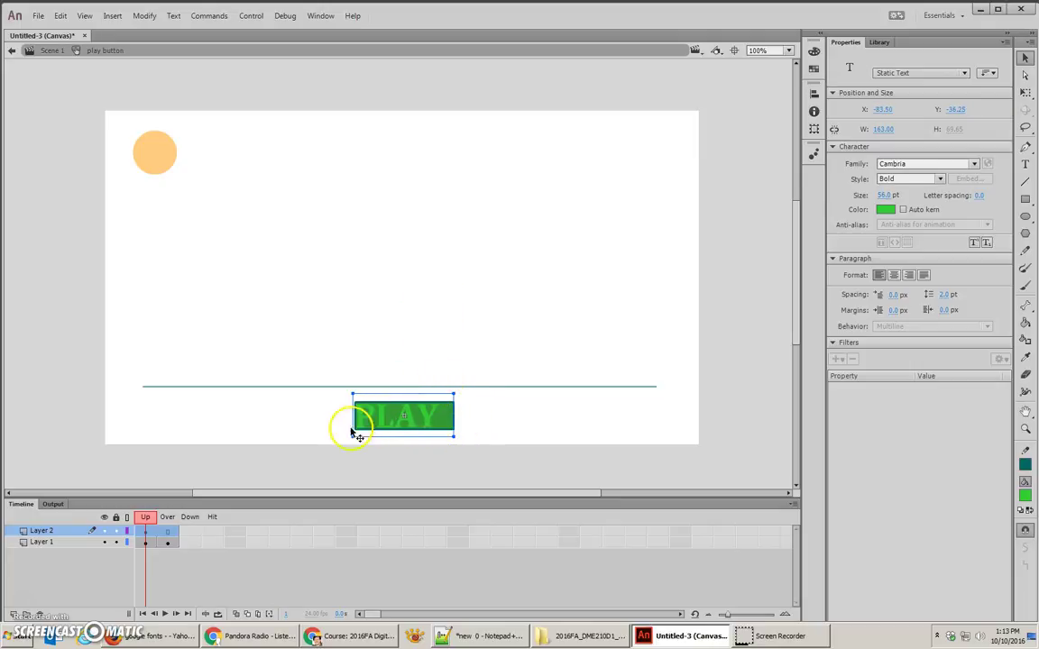
left_click_drag(351, 437, 356, 431)
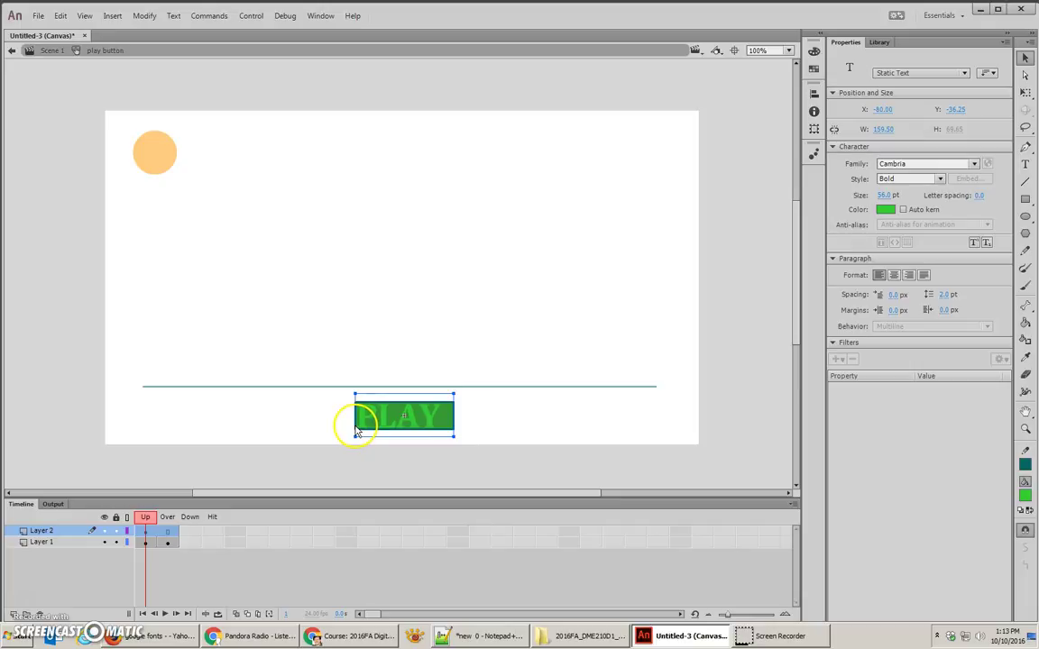
left_click(894, 277)
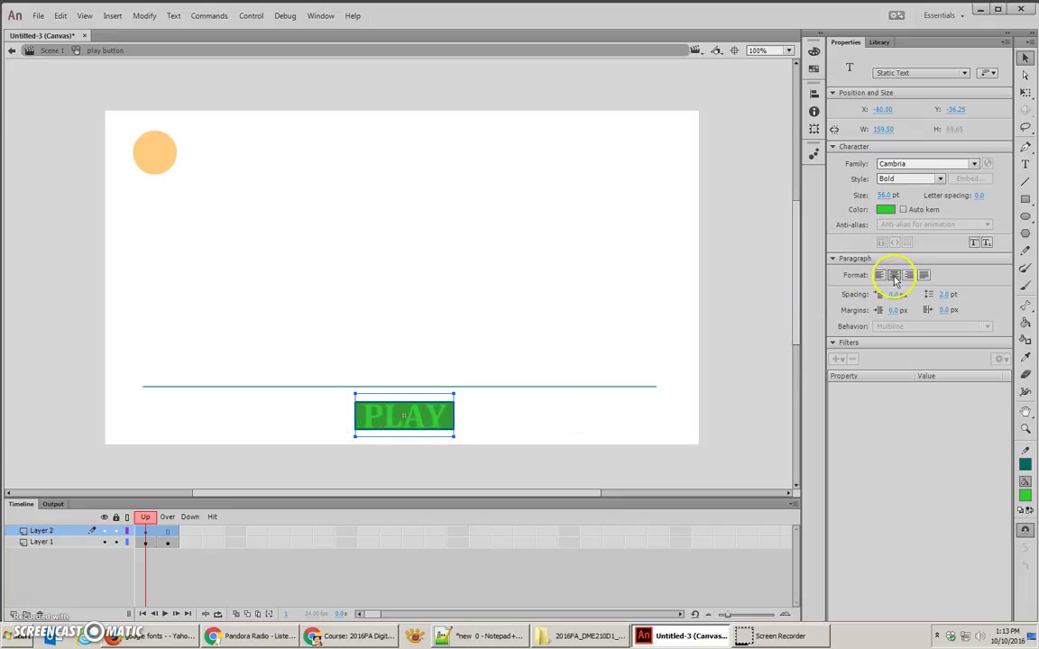
Make the PLAY text white at 32 pt, centred on the button.
left_click_drag(882, 198, 882, 212)
left_click(882, 213)
left_click(708, 286)
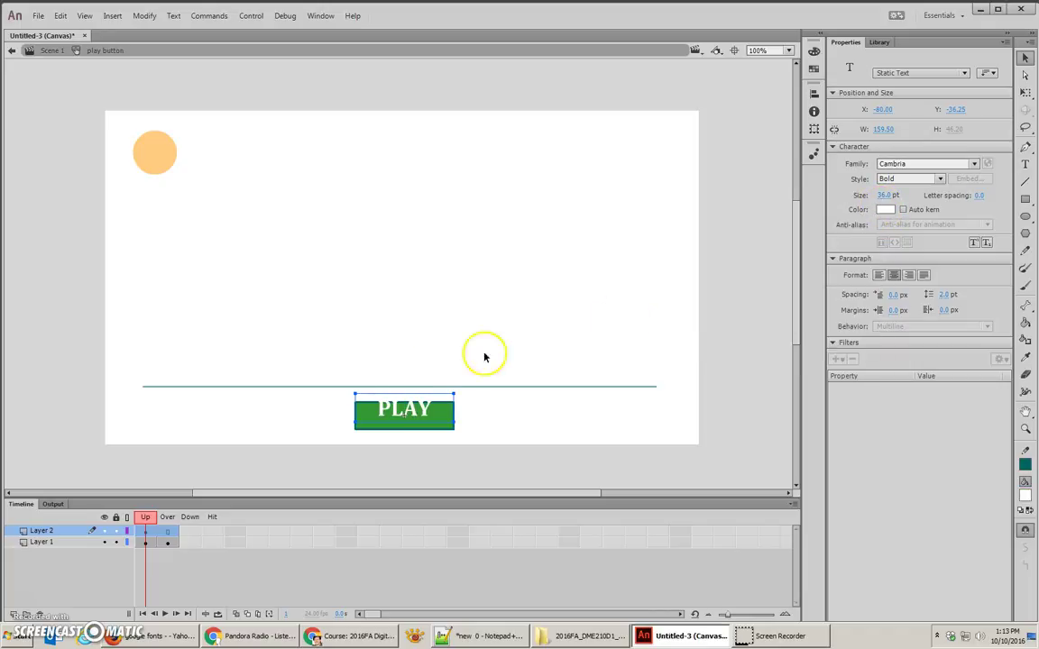
left_click_drag(403, 394, 403, 408)
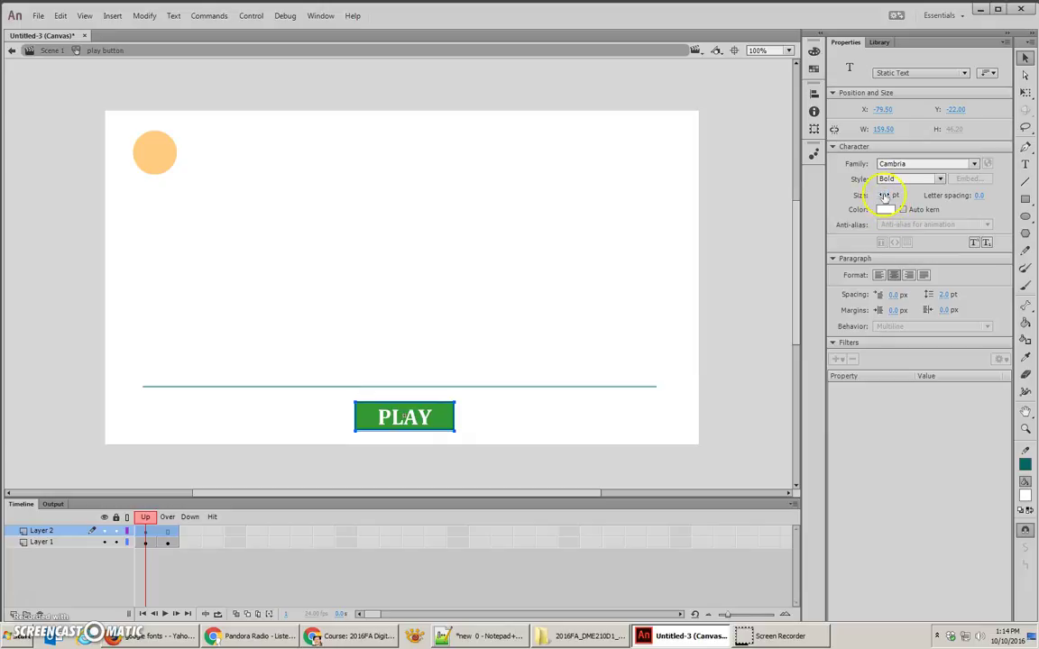
left_click(885, 196)
type("32")
key("Return")
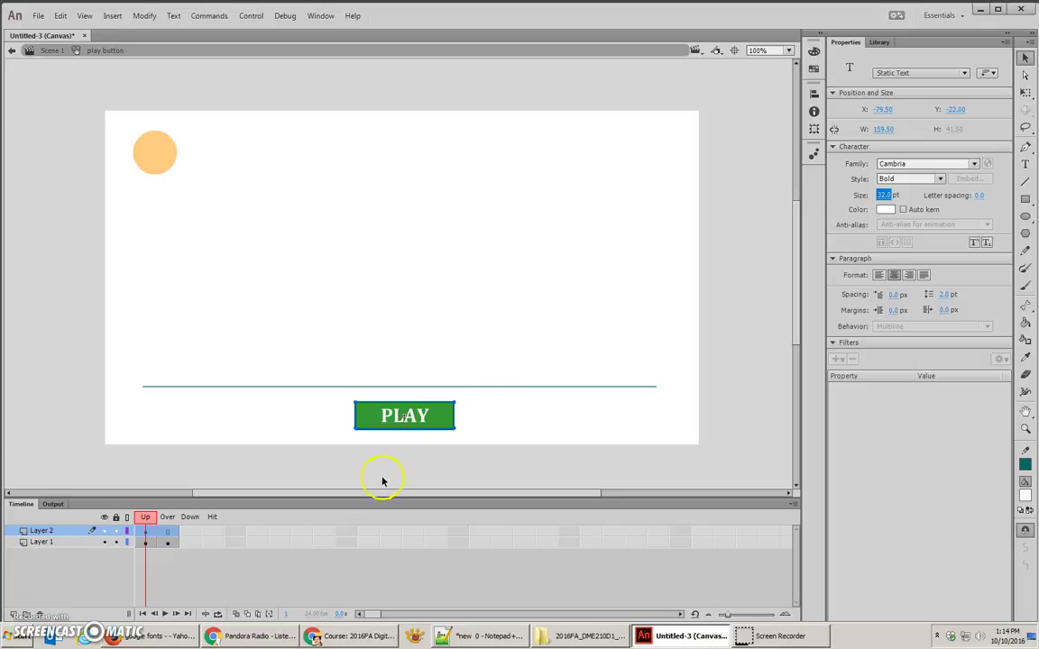
Return to Scene 1 and insert a blank keyframe at frame 2 of the buttons layer.
left_click(51, 51)
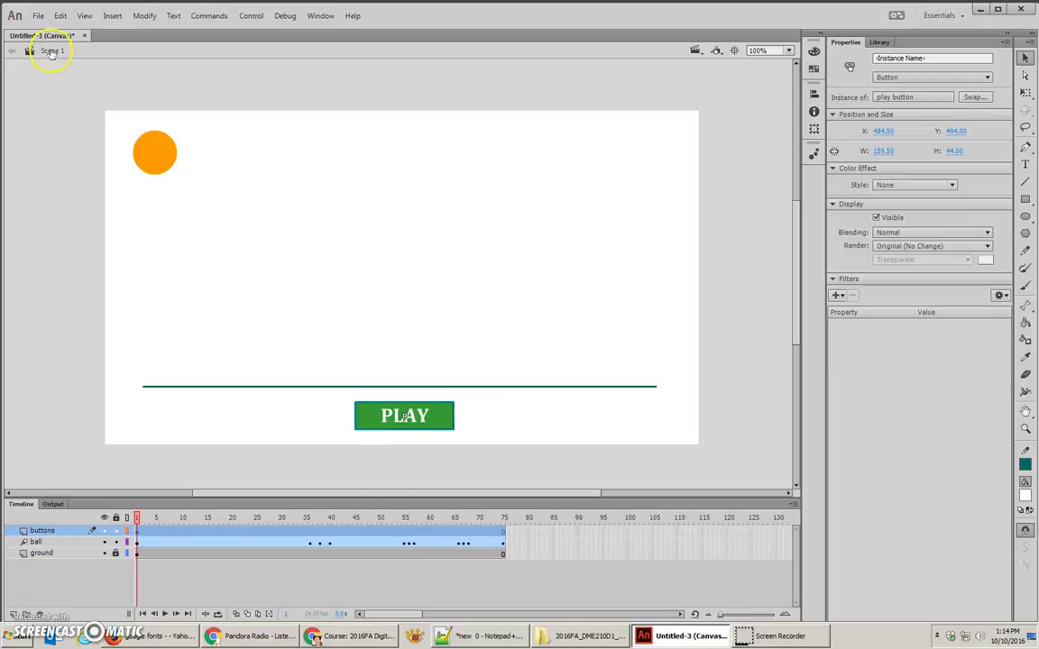
mouse_move(136, 515)
left_mouse_down()
mouse_move(508, 512)
mouse_move(262, 519)
mouse_move(127, 506)
left_mouse_up()
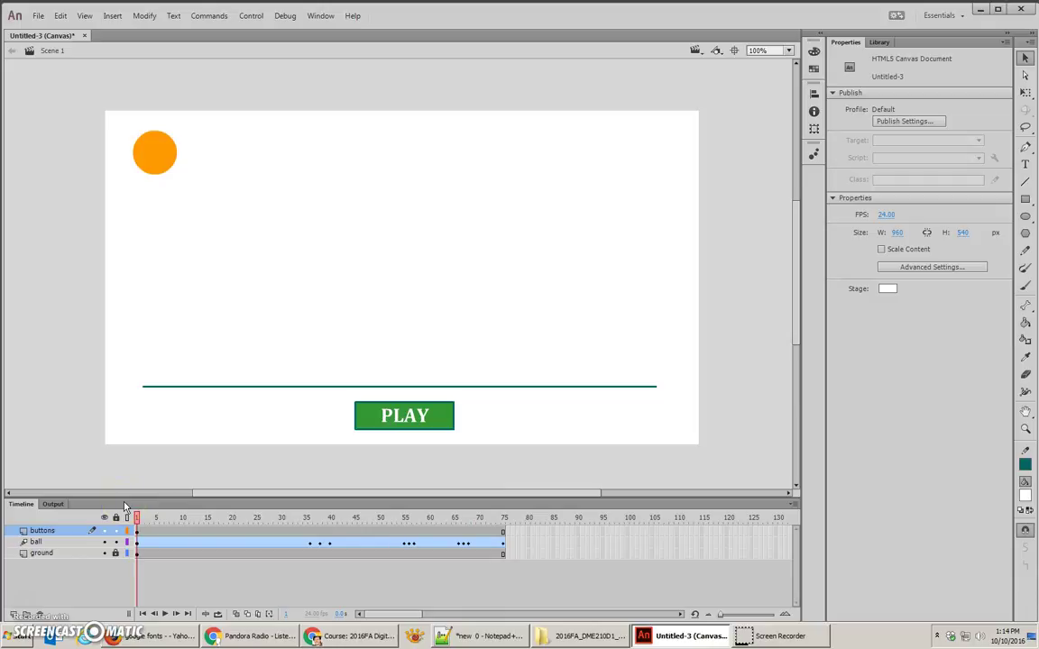
mouse_move(127, 506)
left_mouse_down()
mouse_move(134, 500)
mouse_move(142, 514)
left_mouse_up()
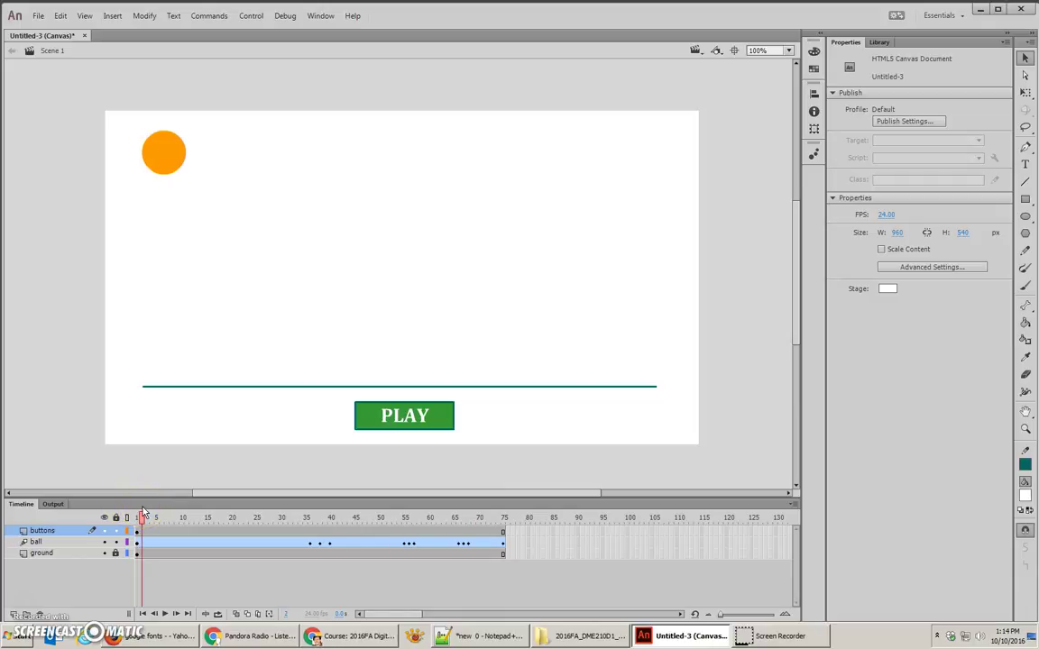
left_click(141, 533)
left_click(137, 532)
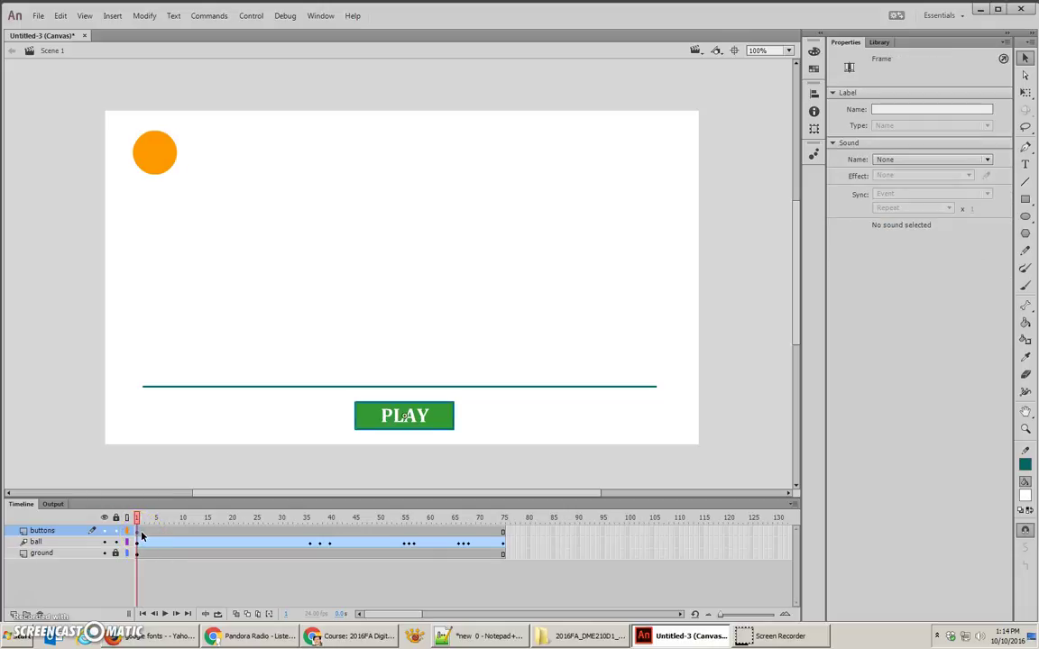
left_click(141, 534)
right_click(142, 534)
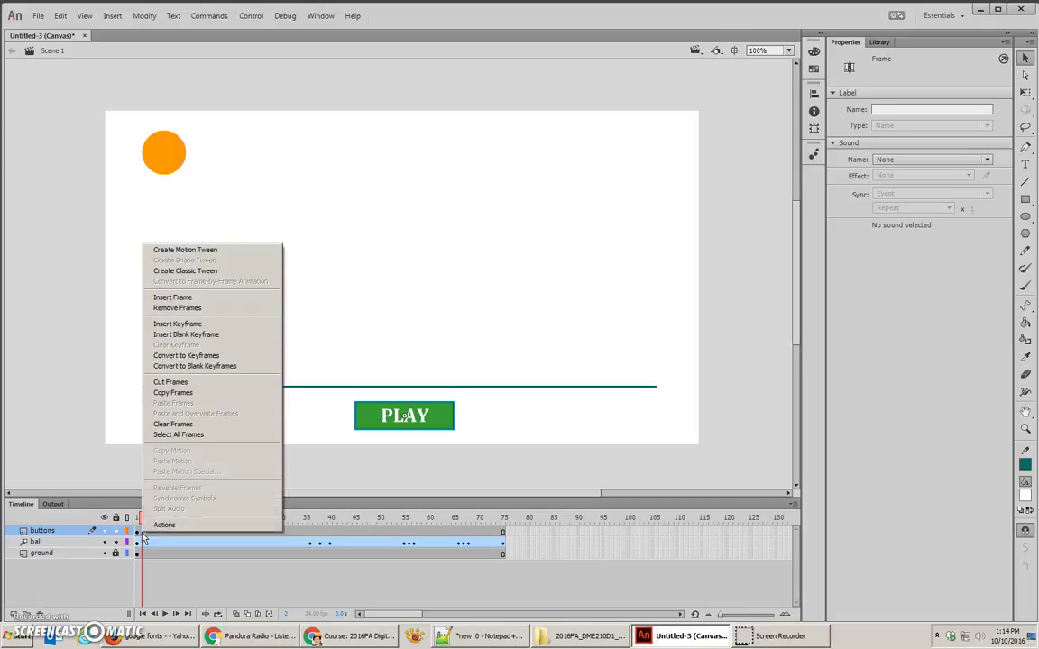
left_click(202, 339)
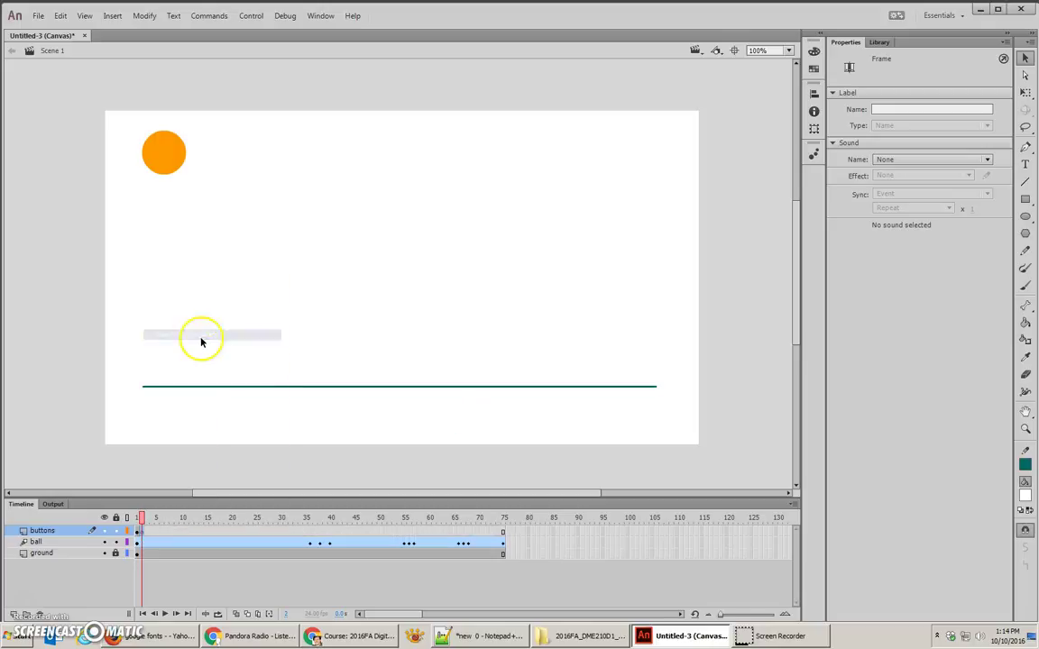
left_click(135, 520)
Insert a blank keyframe at frame 75 on the buttons layer.
left_click_drag(135, 519, 505, 539)
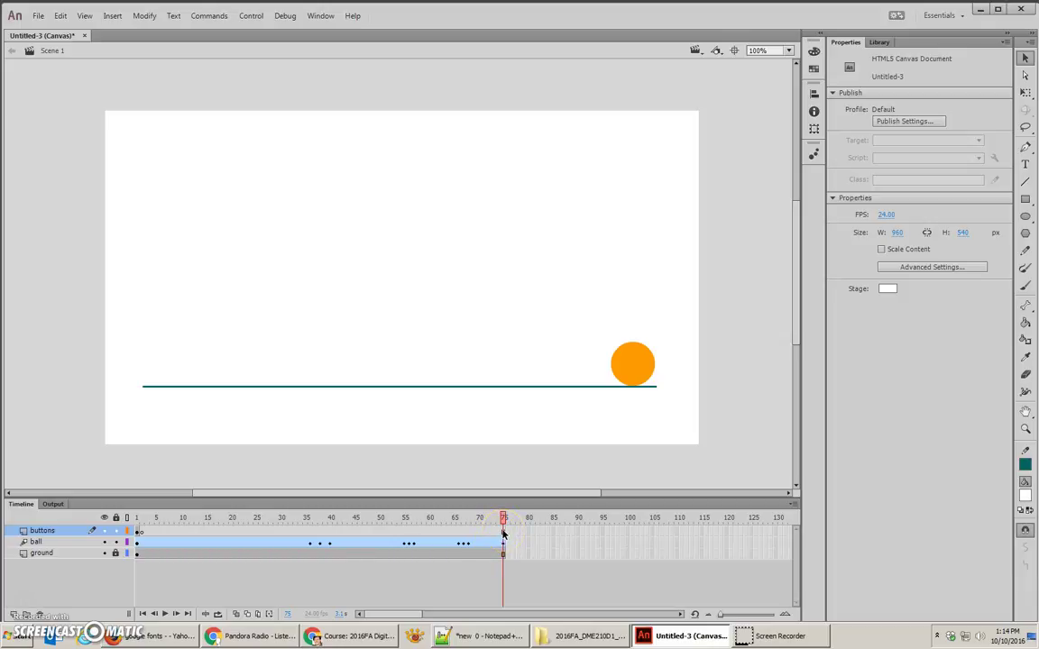
right_click(503, 536)
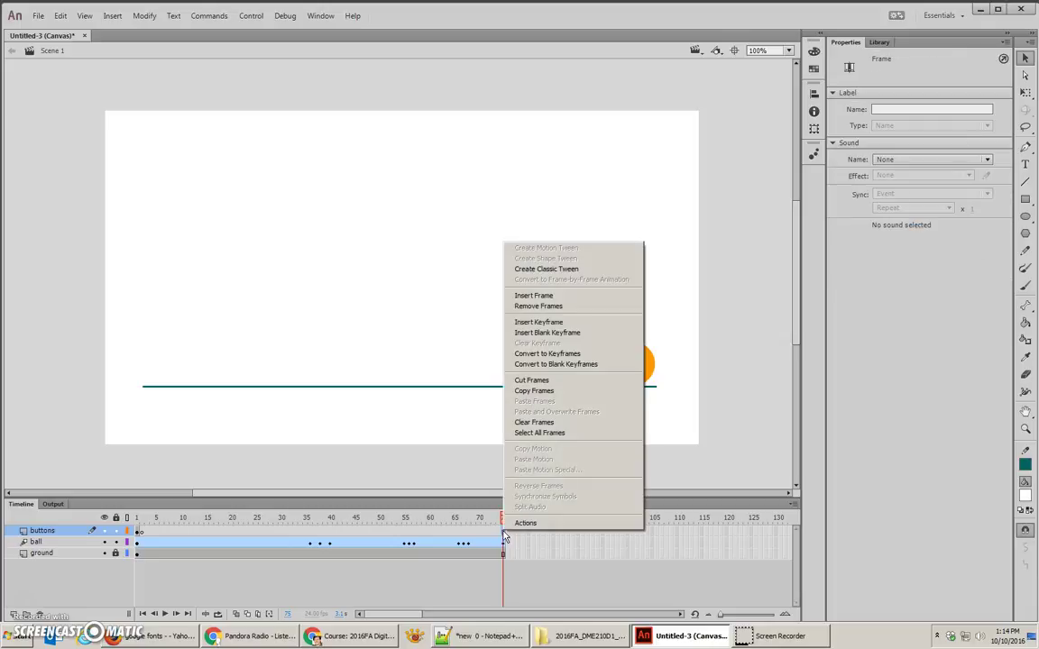
left_click(539, 332)
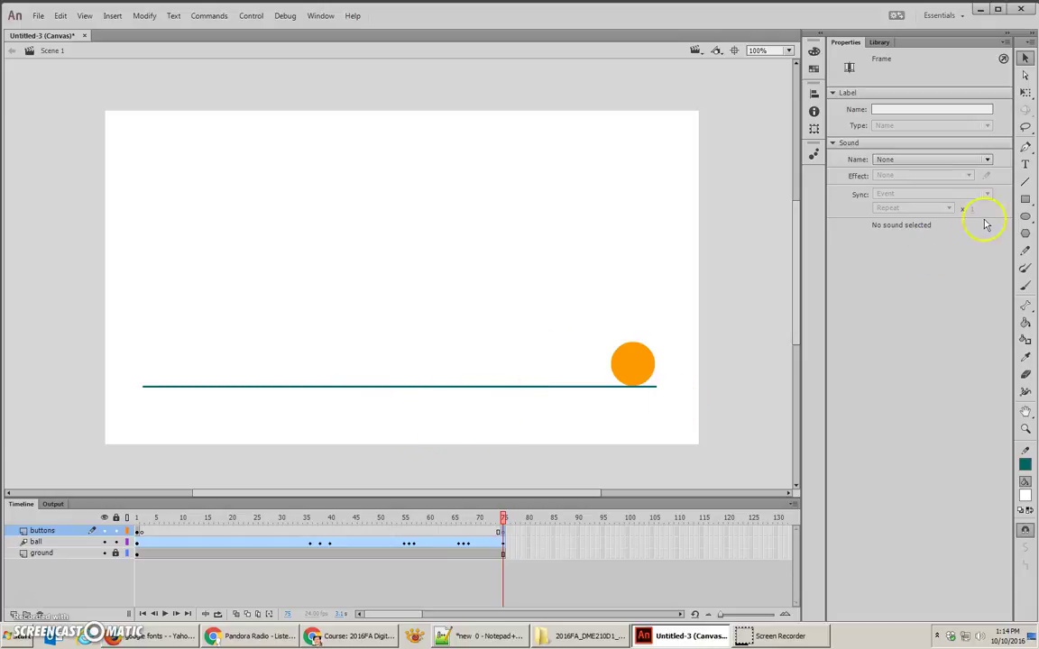
Draw a rectangle below the ground line and fill it orange.
left_click(1025, 200)
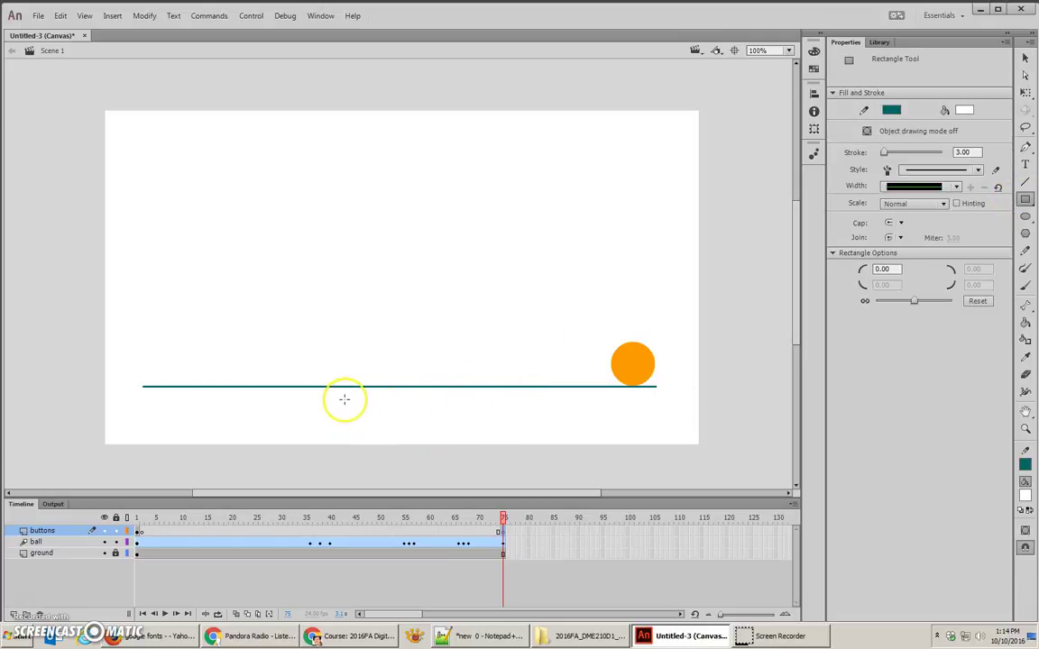
left_click_drag(344, 400, 456, 428)
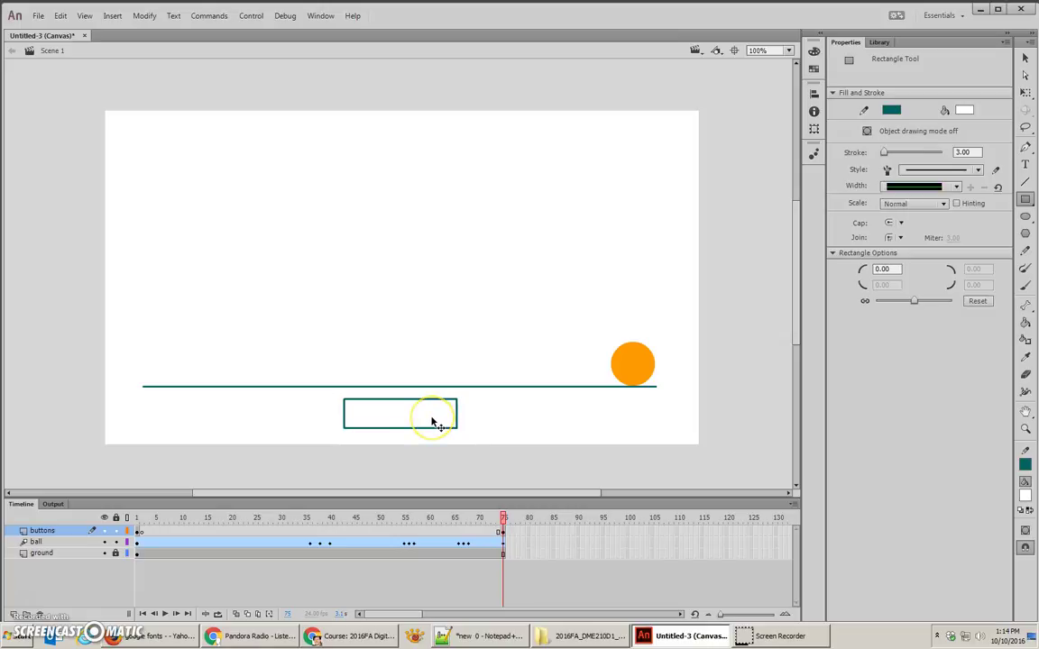
left_click(433, 422)
left_click(964, 164)
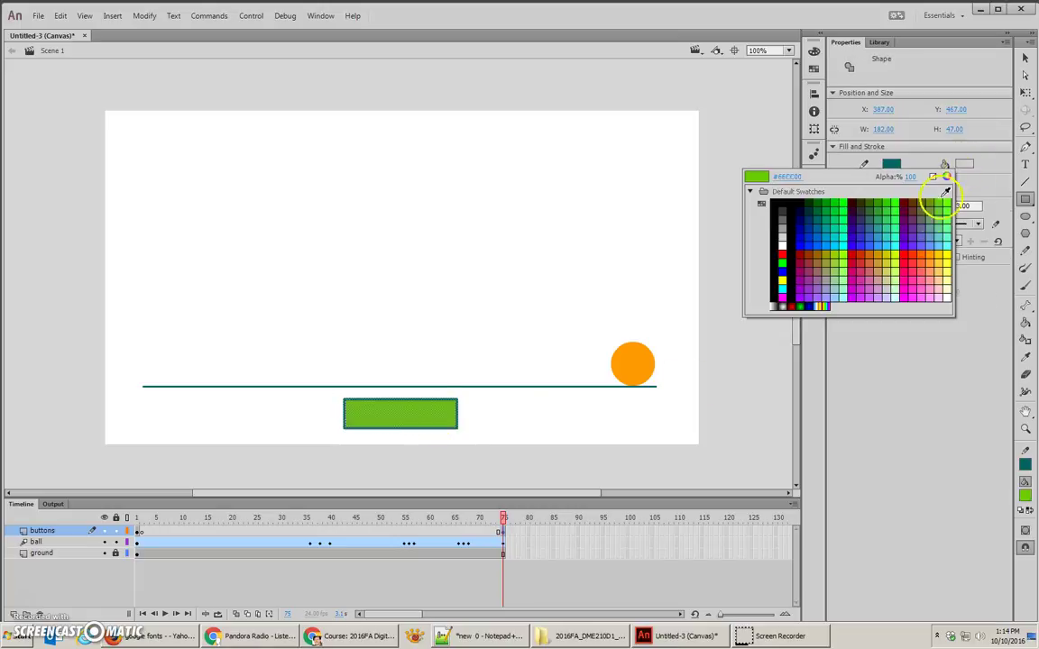
left_click(863, 254)
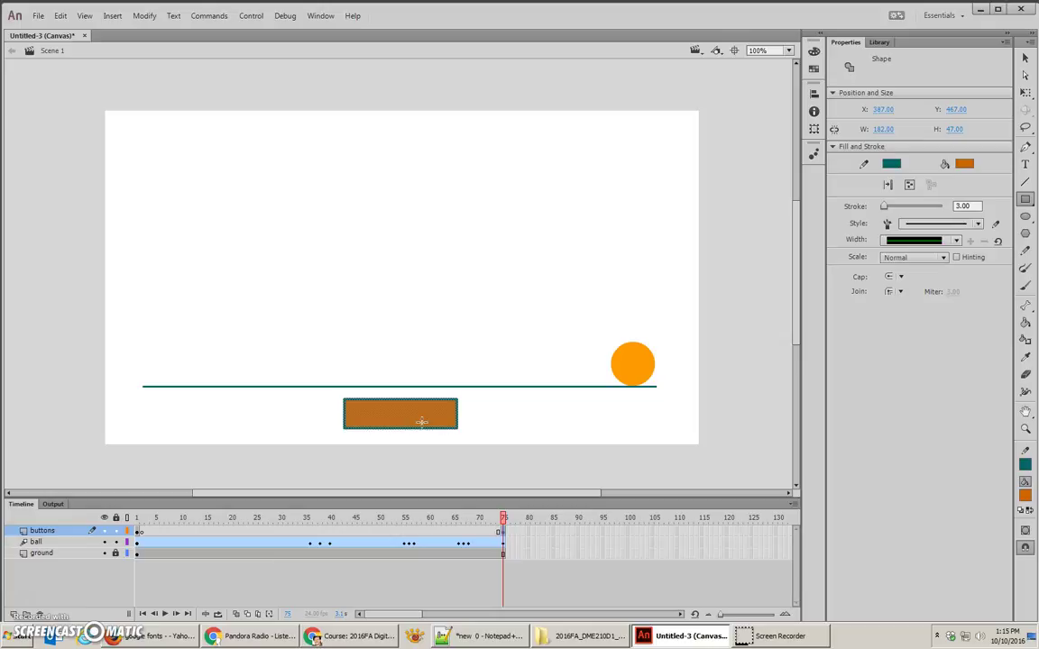
left_click(416, 421)
left_click(410, 378)
left_click(410, 457)
left_click(1024, 58)
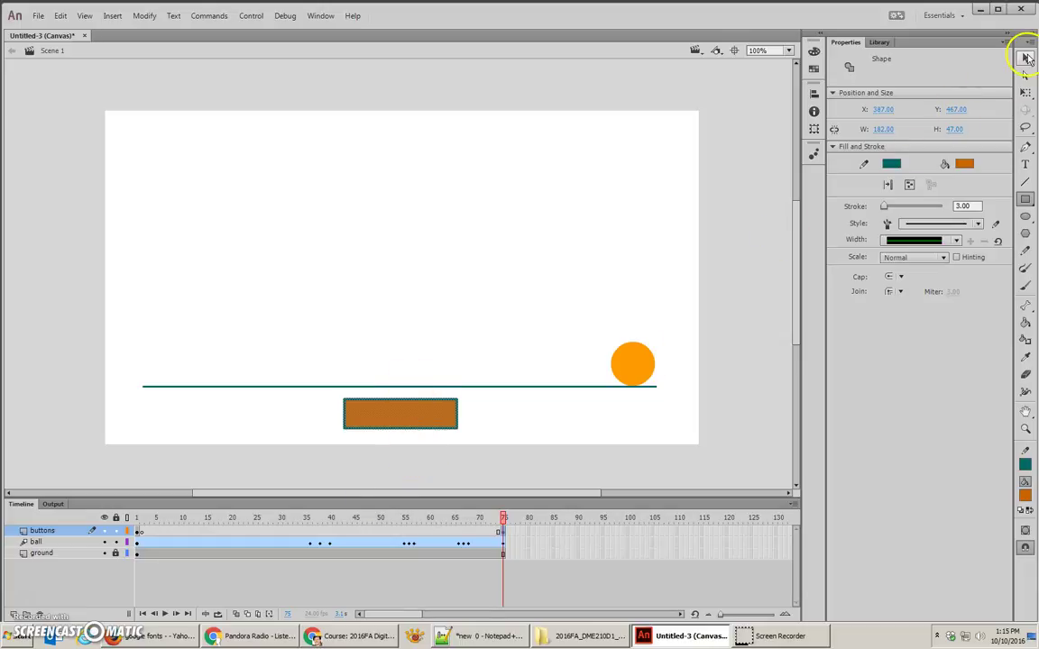
Convert the orange rectangle into a Movie Clip named 'replay button bg'.
right_click(420, 416)
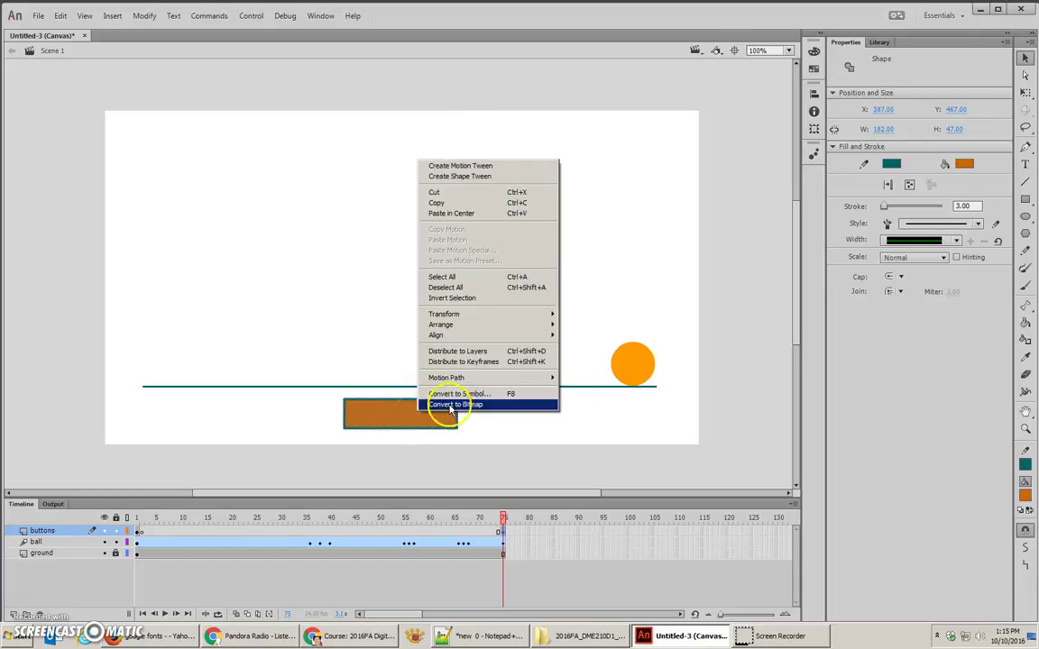
left_click(455, 394)
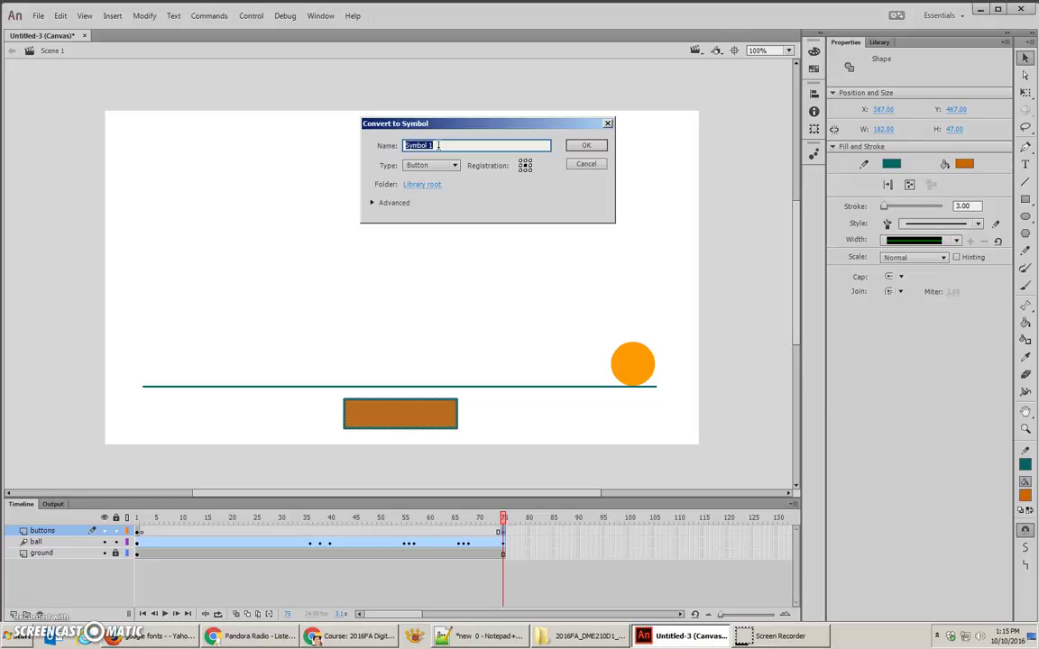
type("replay button")
left_click(426, 166)
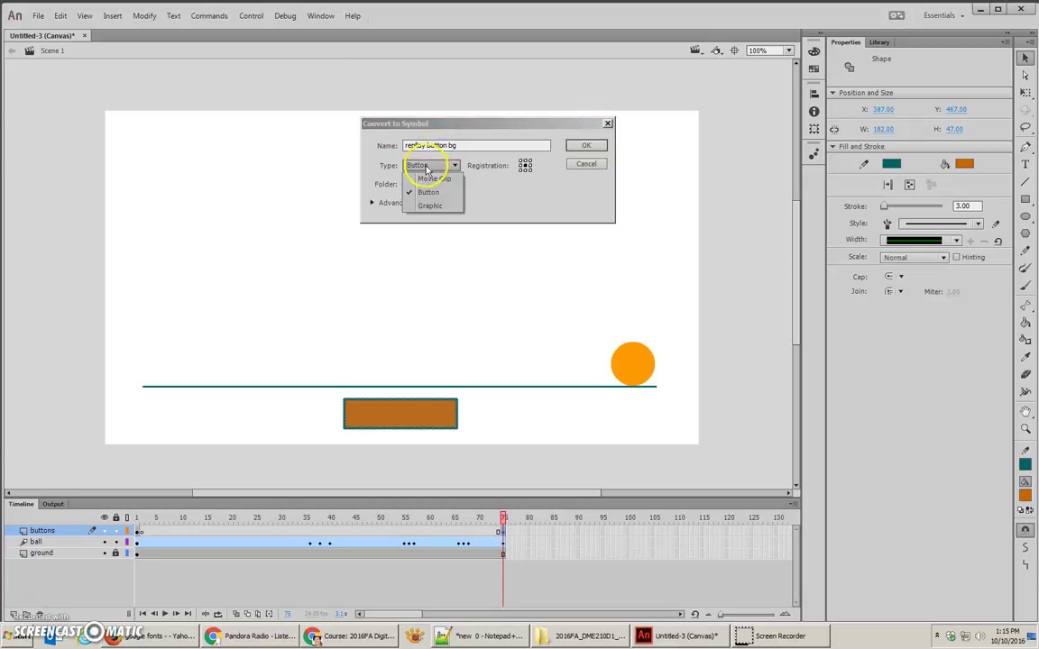
left_click(426, 180)
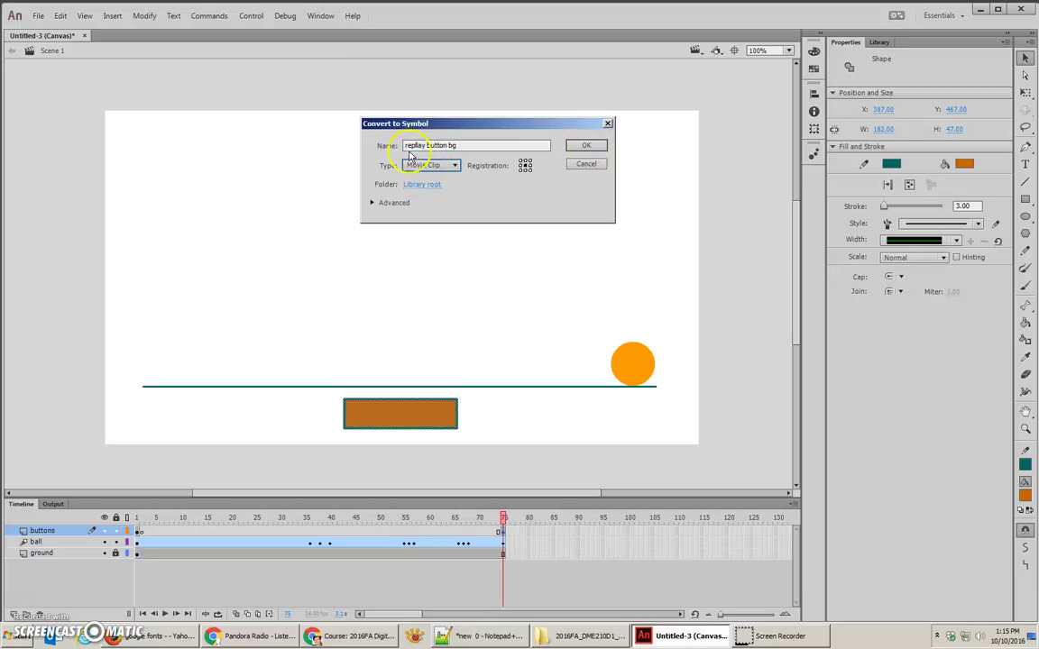
left_click(424, 146)
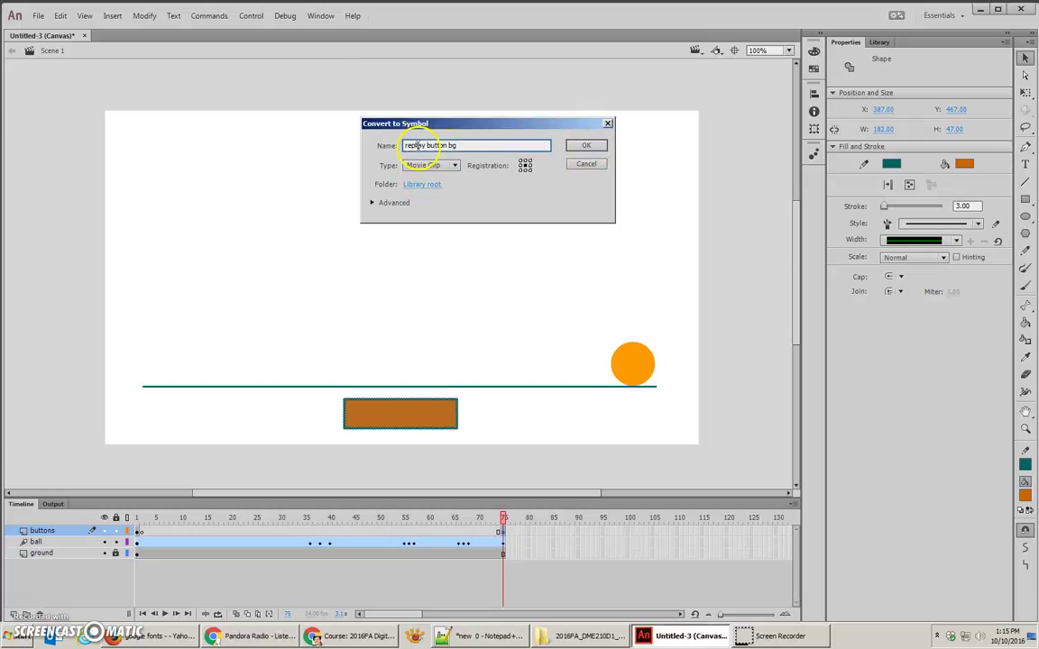
left_click(582, 146)
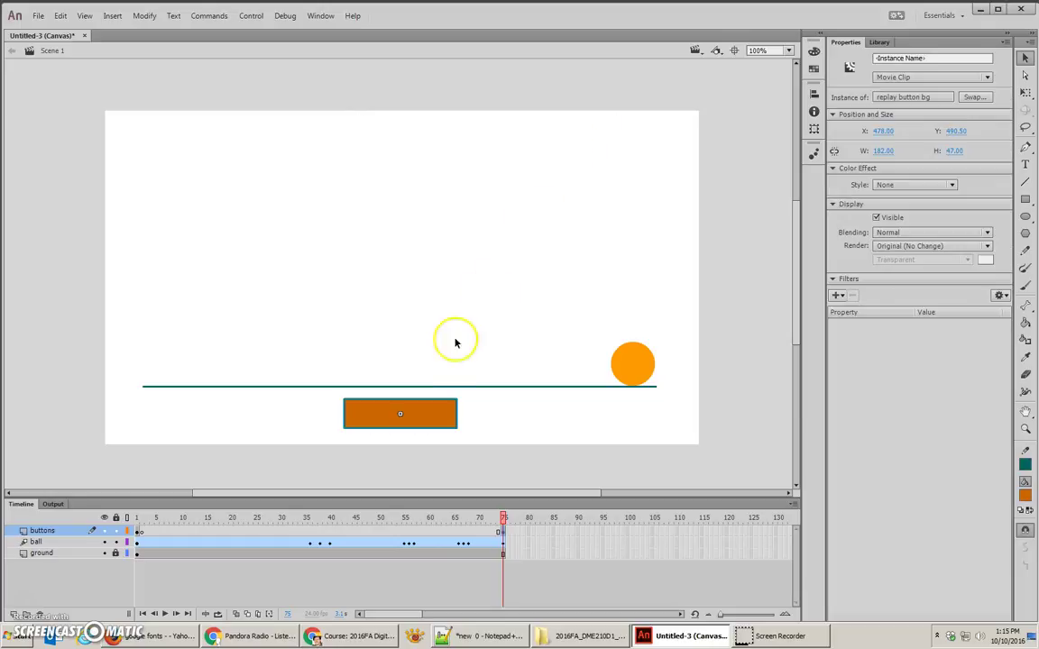
Wrap the movie clip in a Button symbol named 'replay button'.
right_click(436, 423)
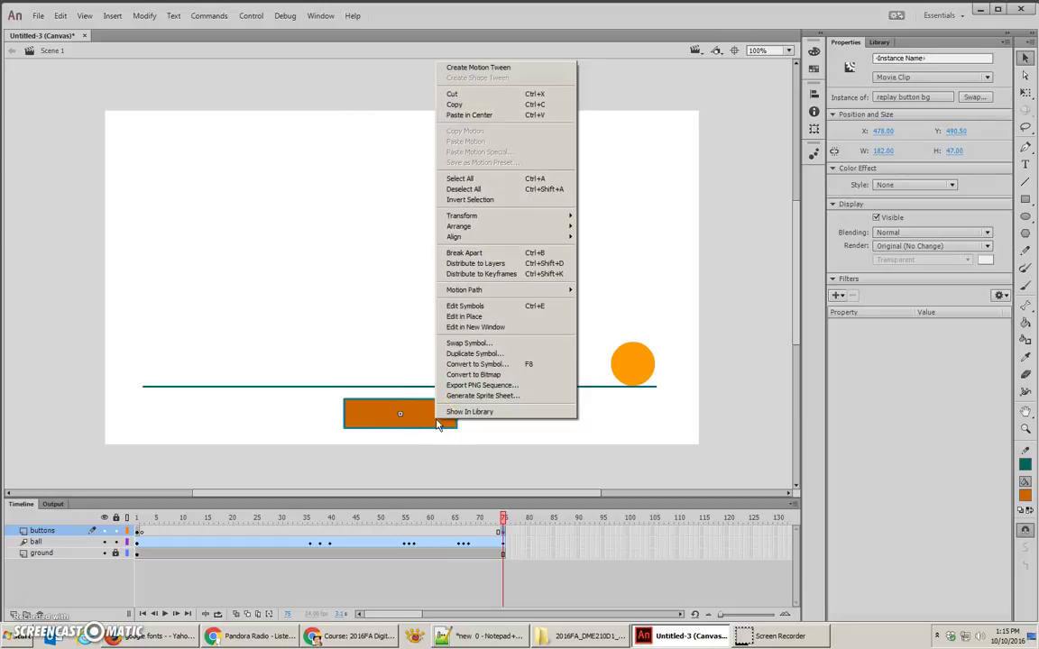
left_click(471, 364)
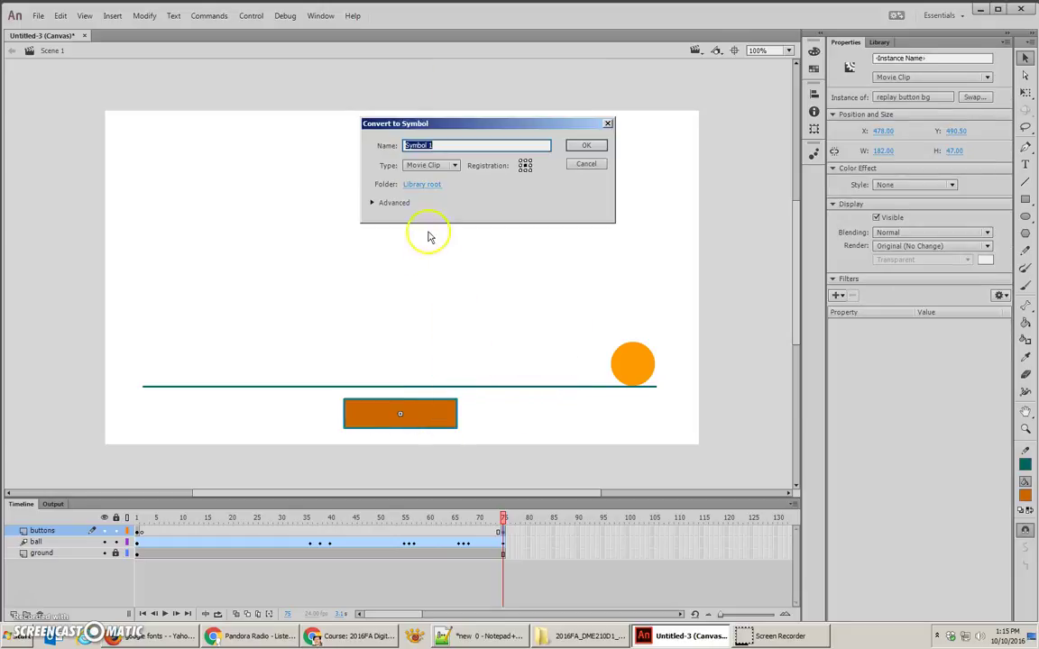
left_click(429, 166)
left_click(427, 193)
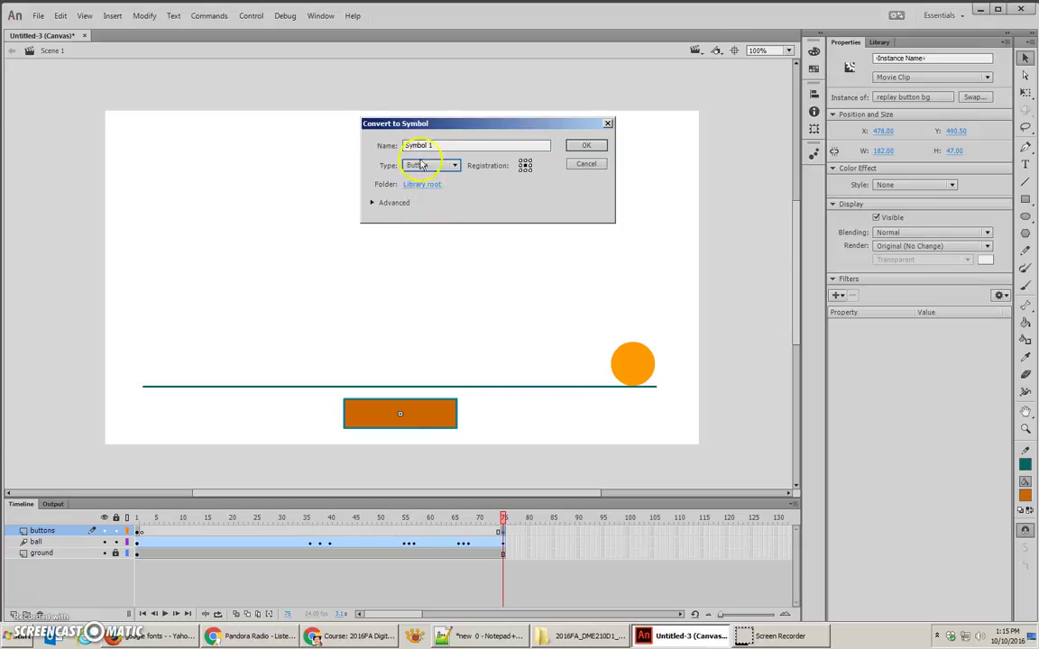
type("replay button")
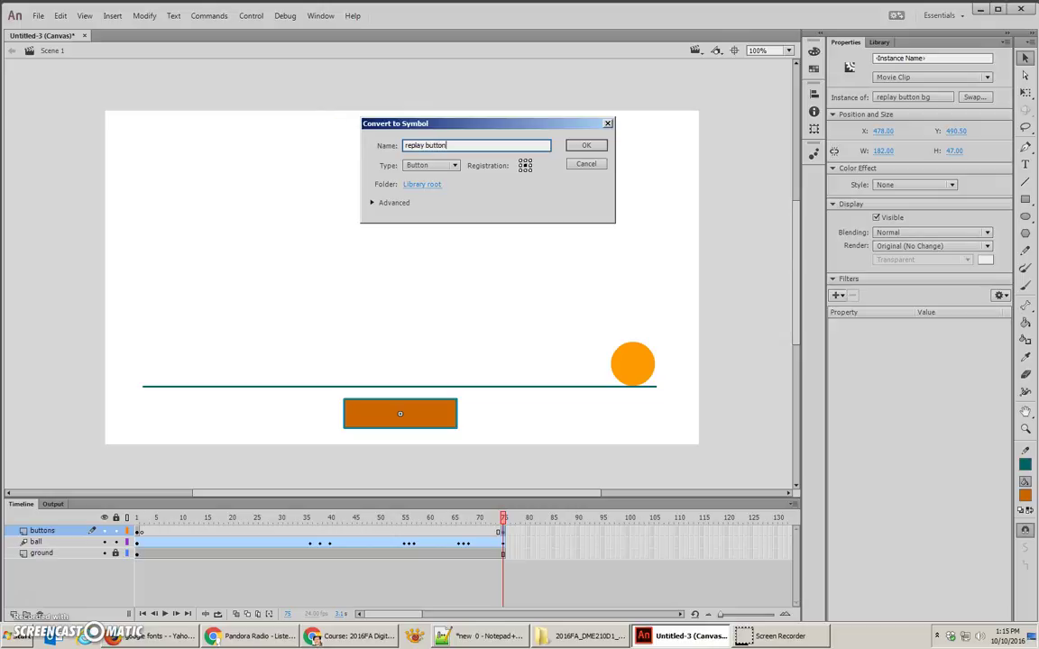
key("Return")
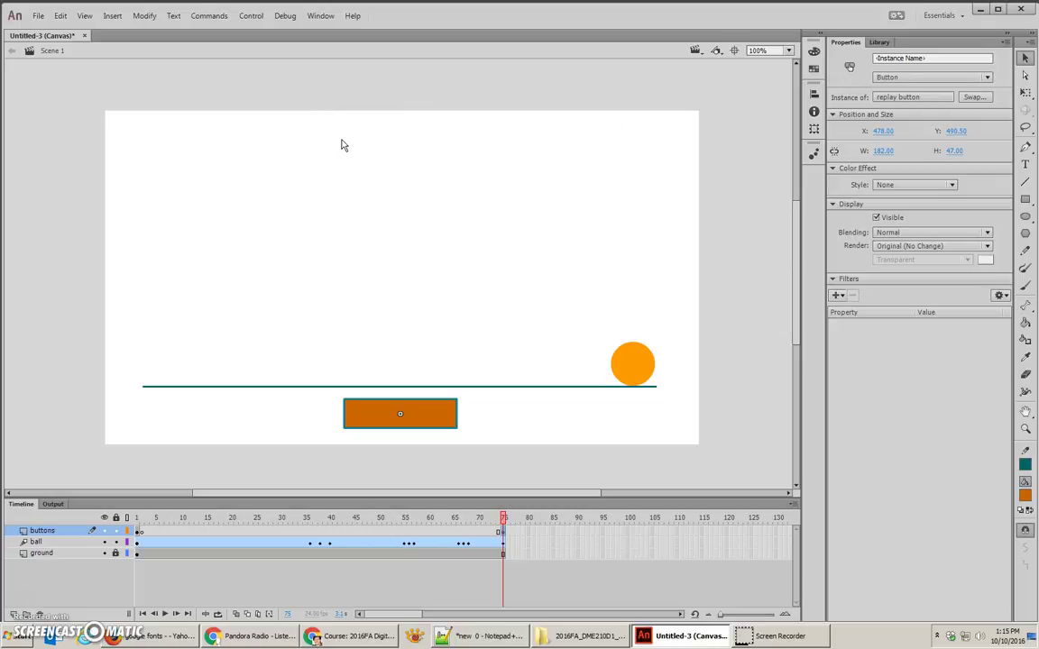
Add an Over keyframe to the replay button and brighten its clip with an Adjust Color filter.
double_click(418, 403)
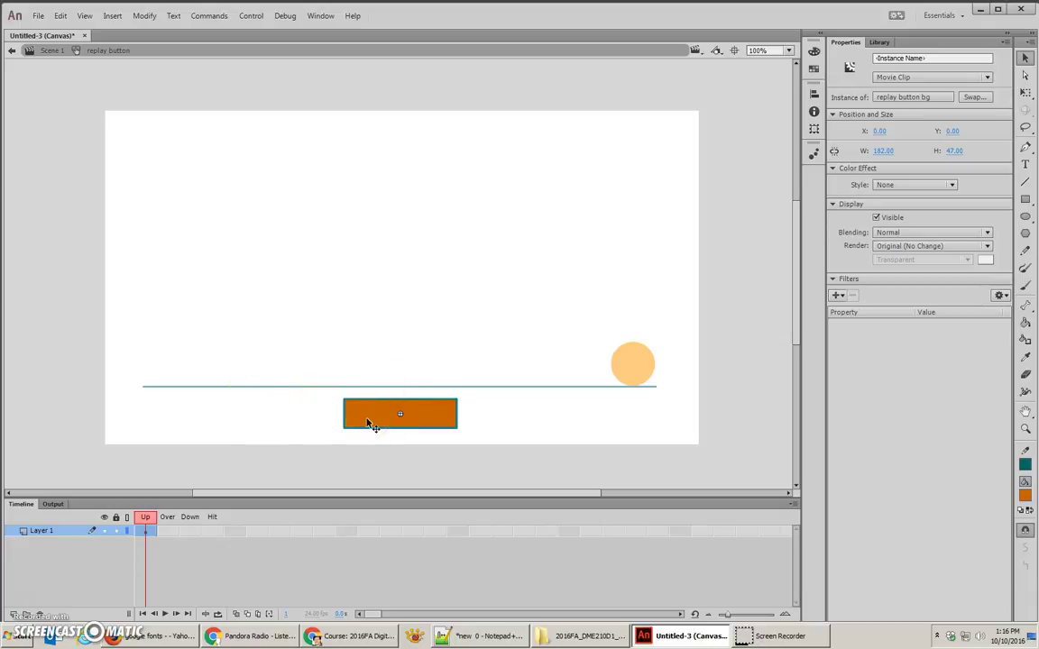
right_click(169, 534)
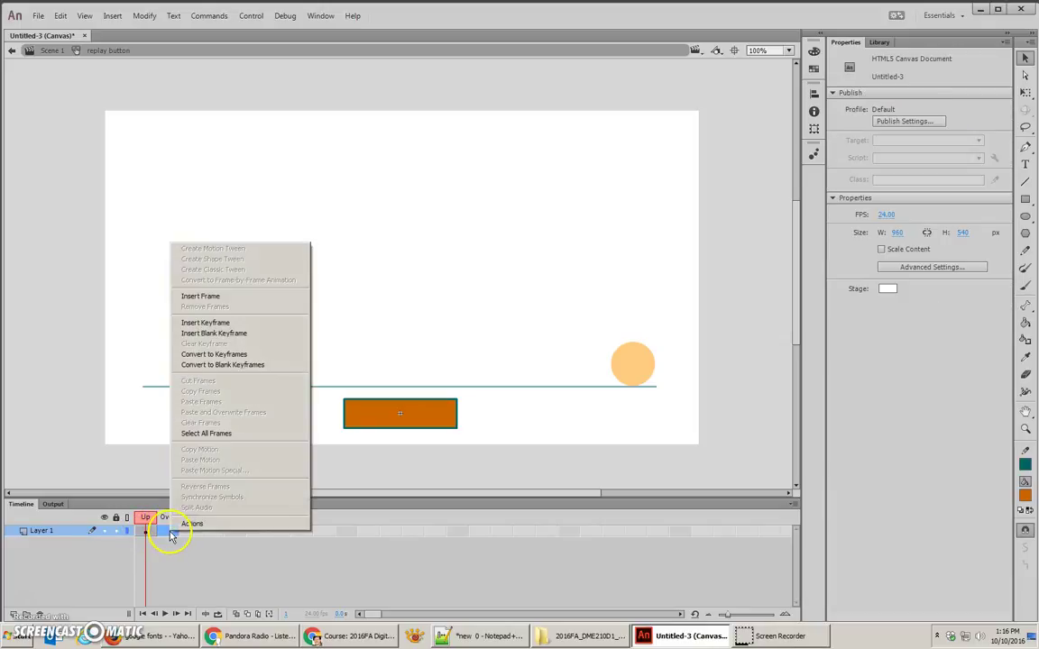
left_click(232, 325)
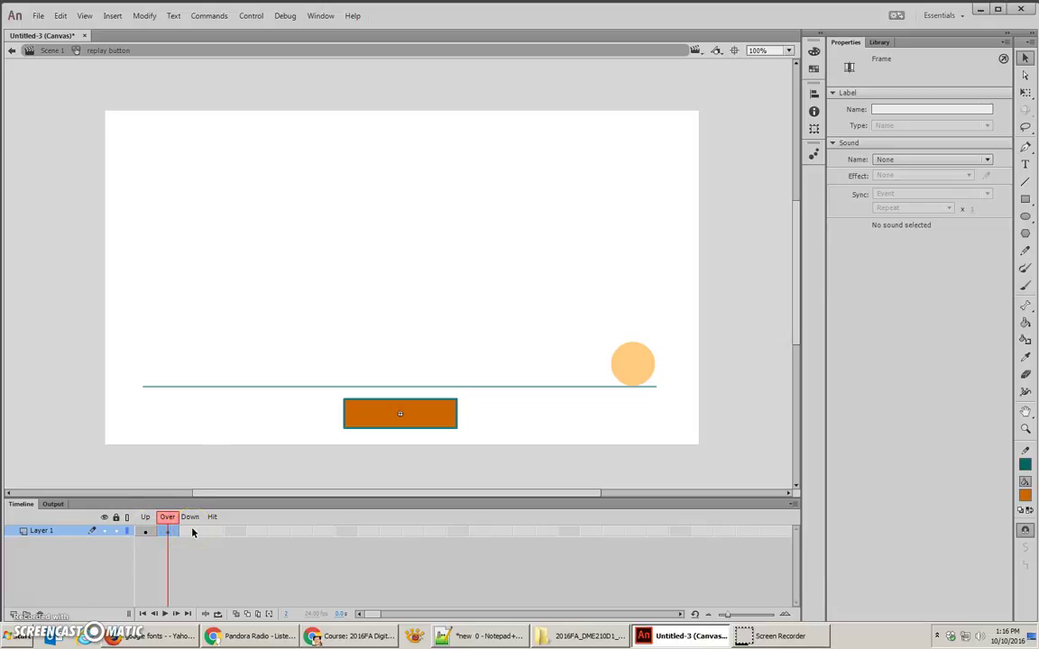
left_click(425, 422)
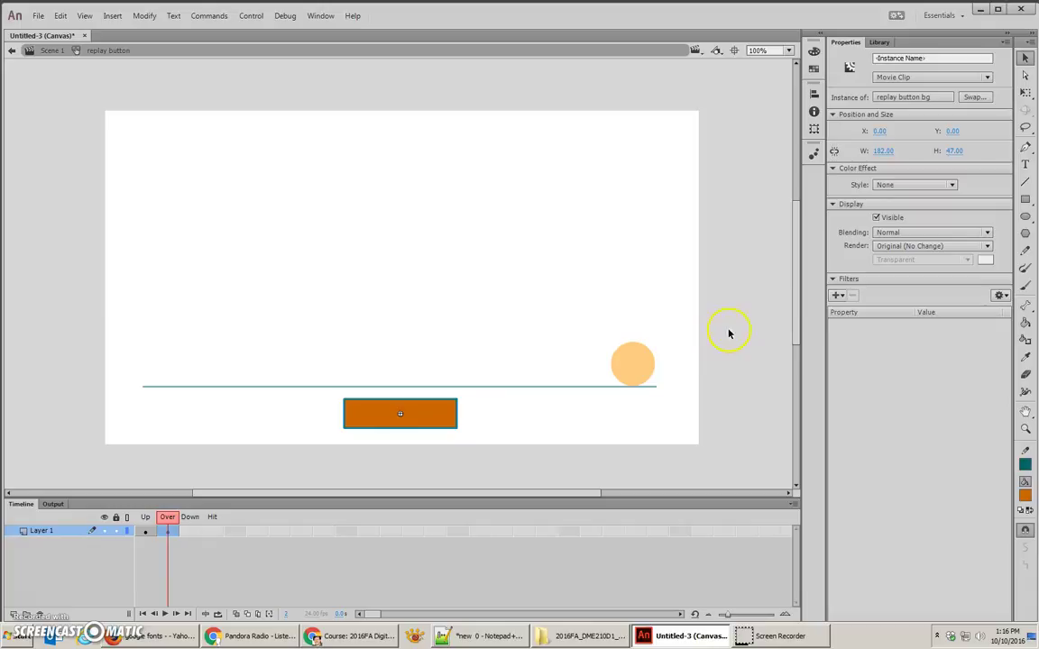
left_click(834, 296)
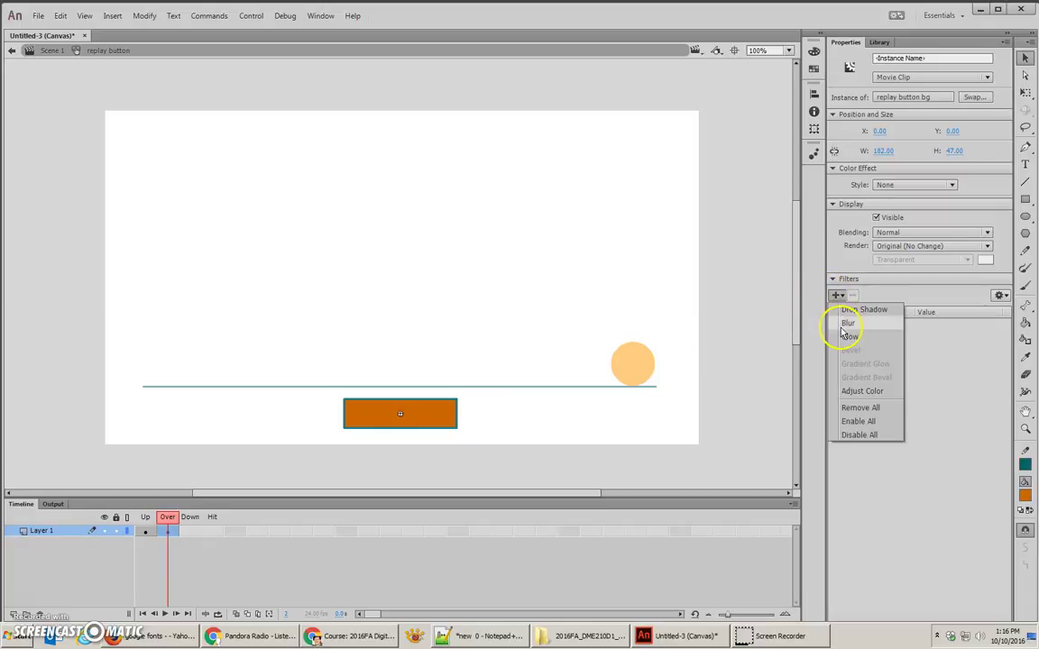
left_click(855, 390)
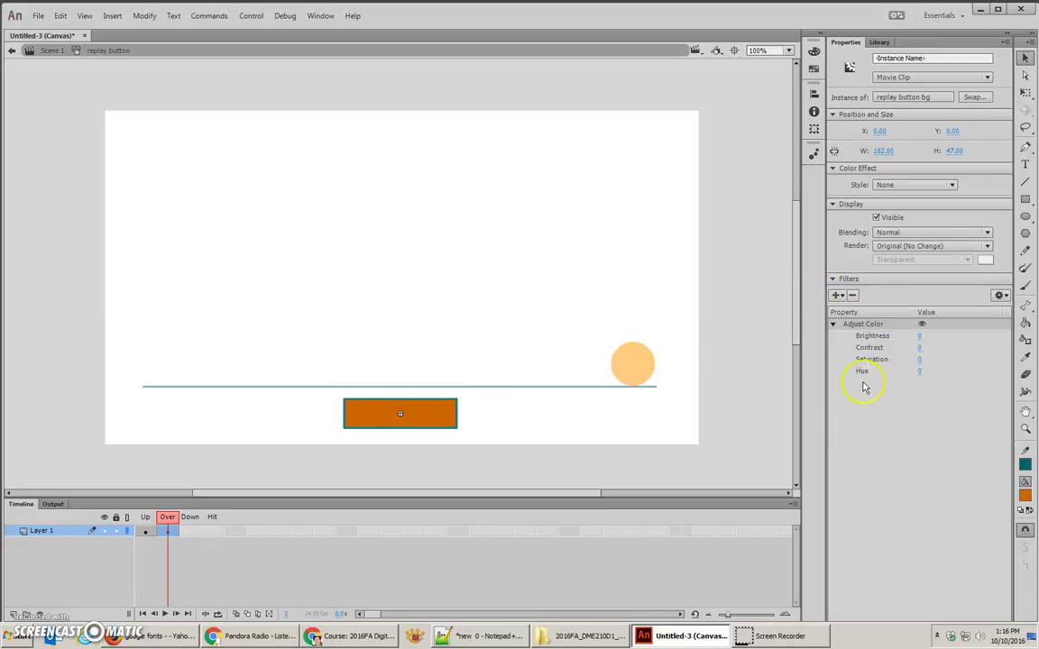
left_click_drag(920, 337, 945, 336)
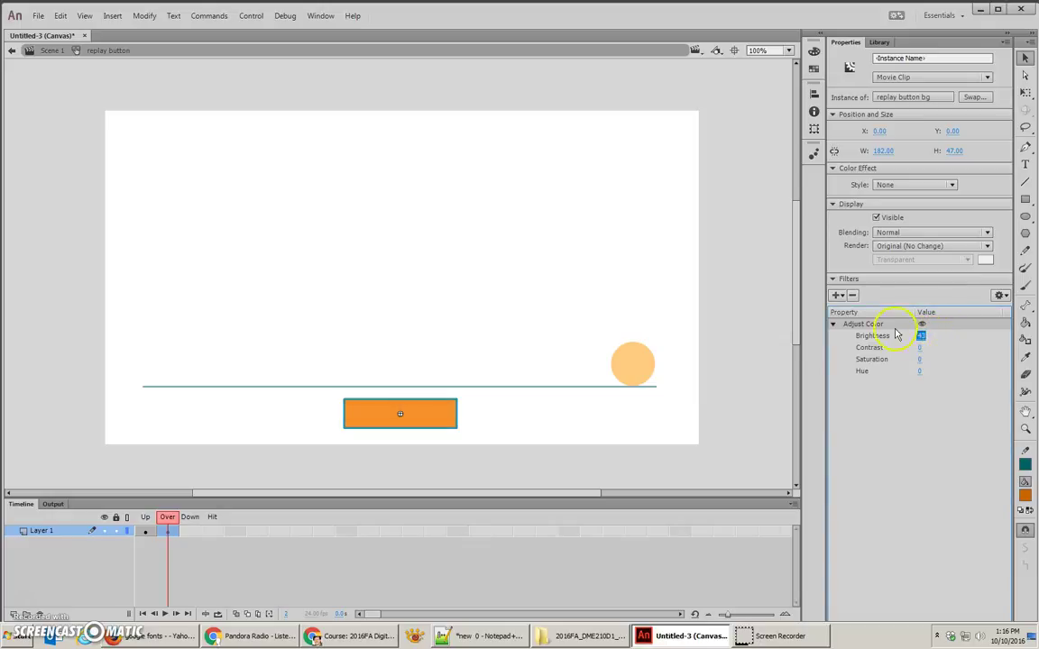
Add a Drop Shadow filter with blur 18 and strength 75.
left_click(837, 295)
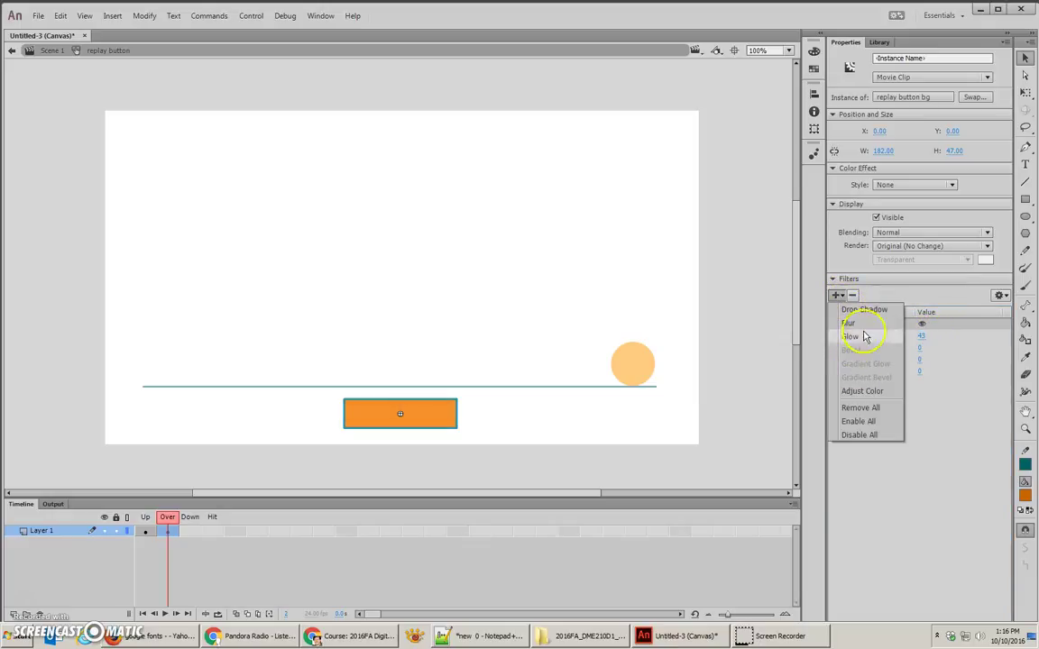
left_click(862, 311)
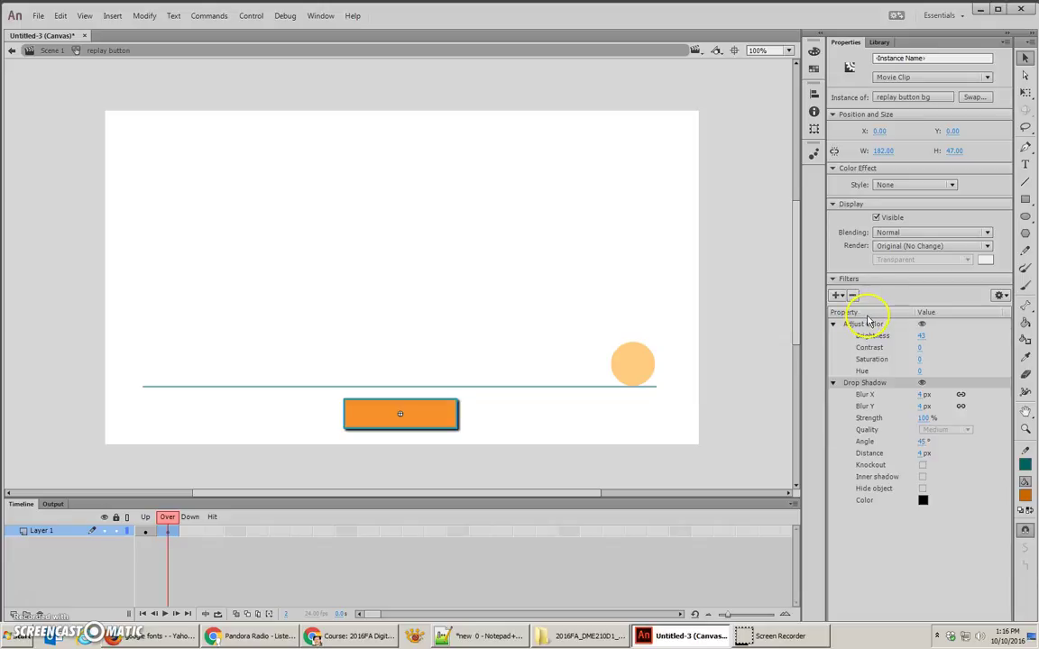
left_click(920, 394)
type("18")
key("Return")
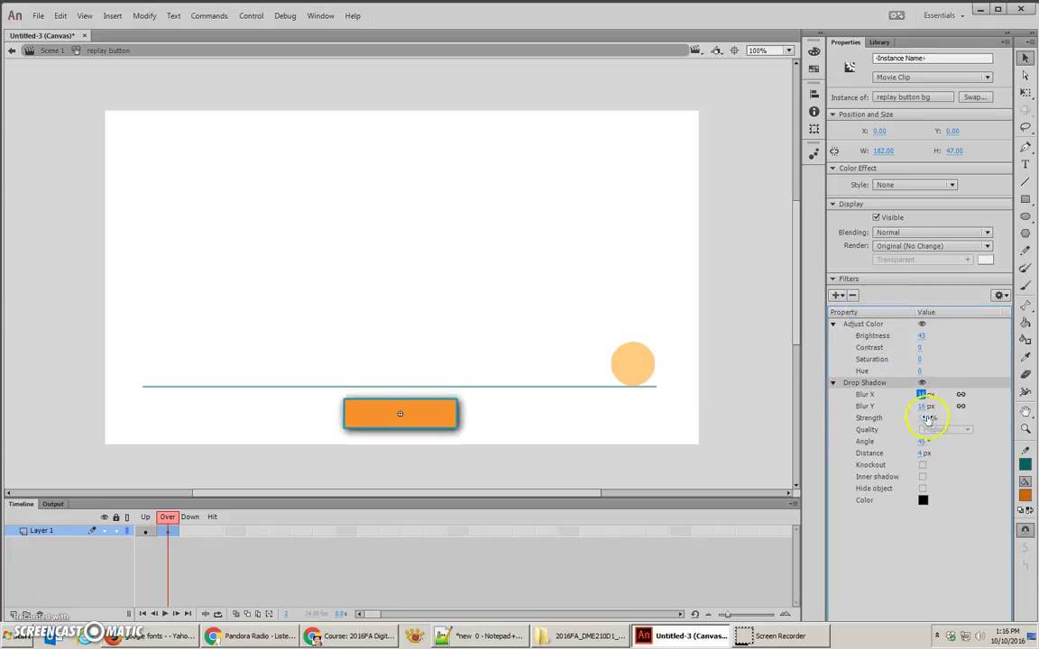
left_click(922, 417)
type("75")
left_click(934, 430)
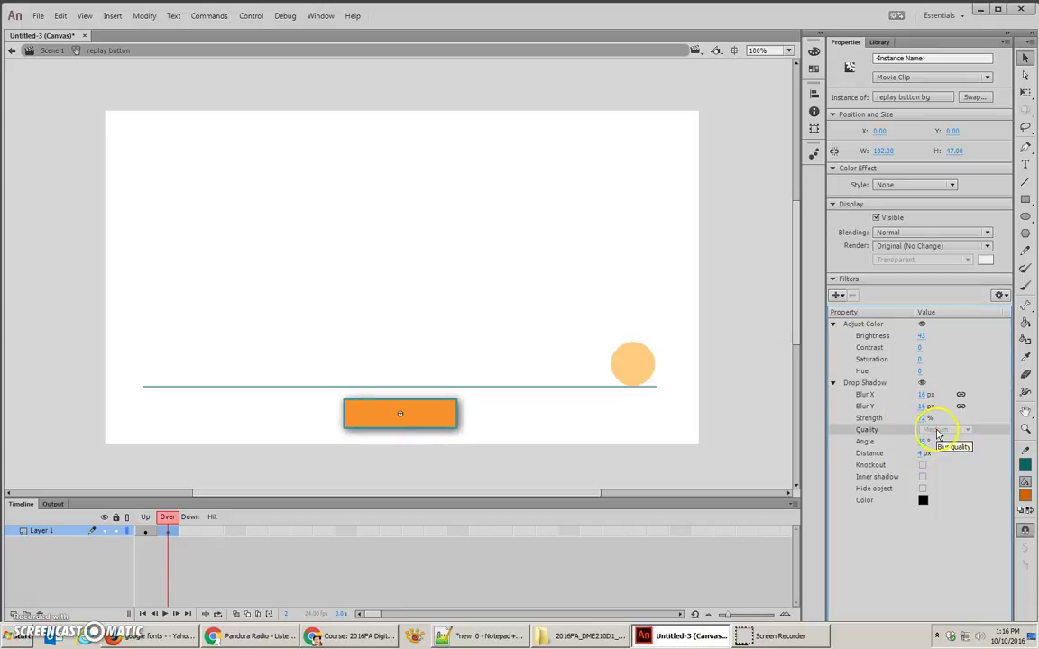
Compare the plain Up look with the brightened, shadowed Over look of the replay button.
left_click(141, 516)
left_click(165, 517)
left_click(143, 516)
left_click(165, 516)
left_click(142, 516)
left_click(165, 516)
left_click(143, 516)
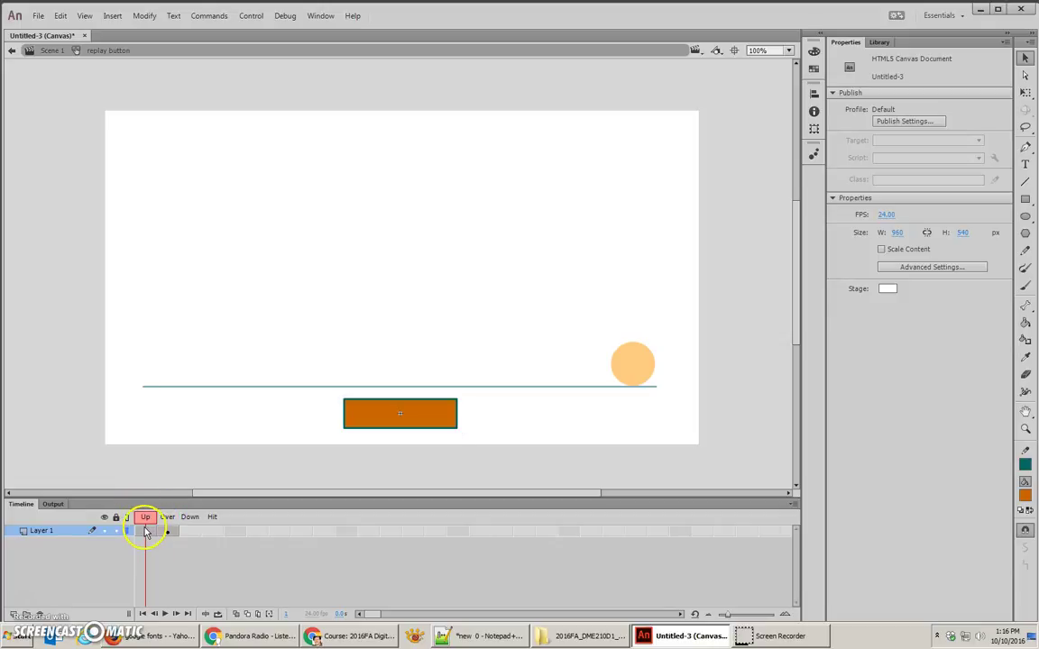
left_click(166, 517)
left_click(145, 532)
left_click(167, 532)
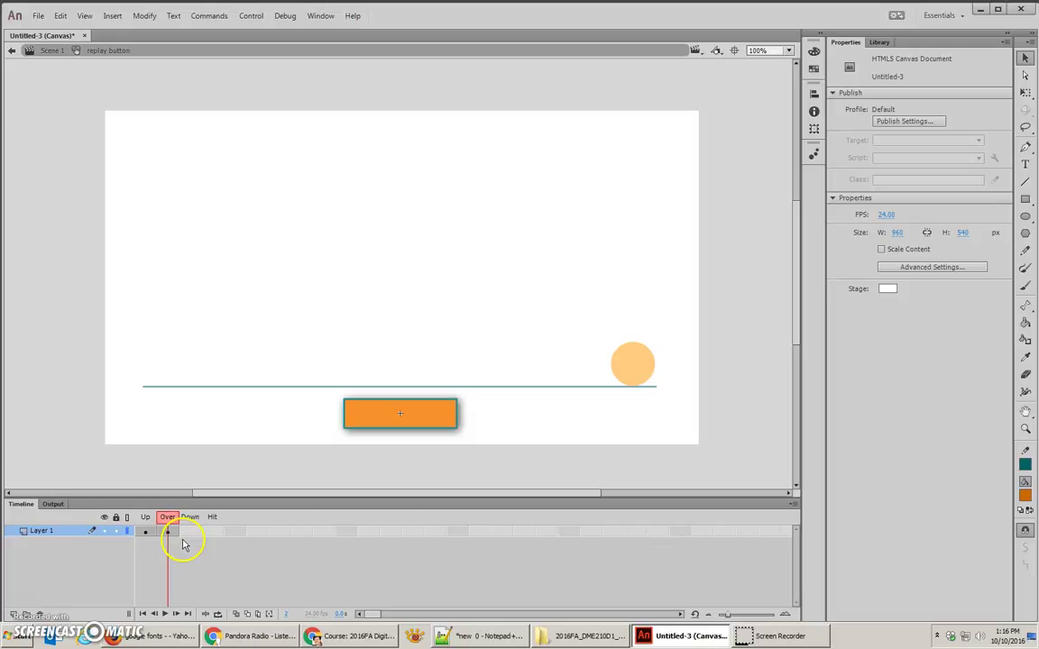
left_click(145, 532)
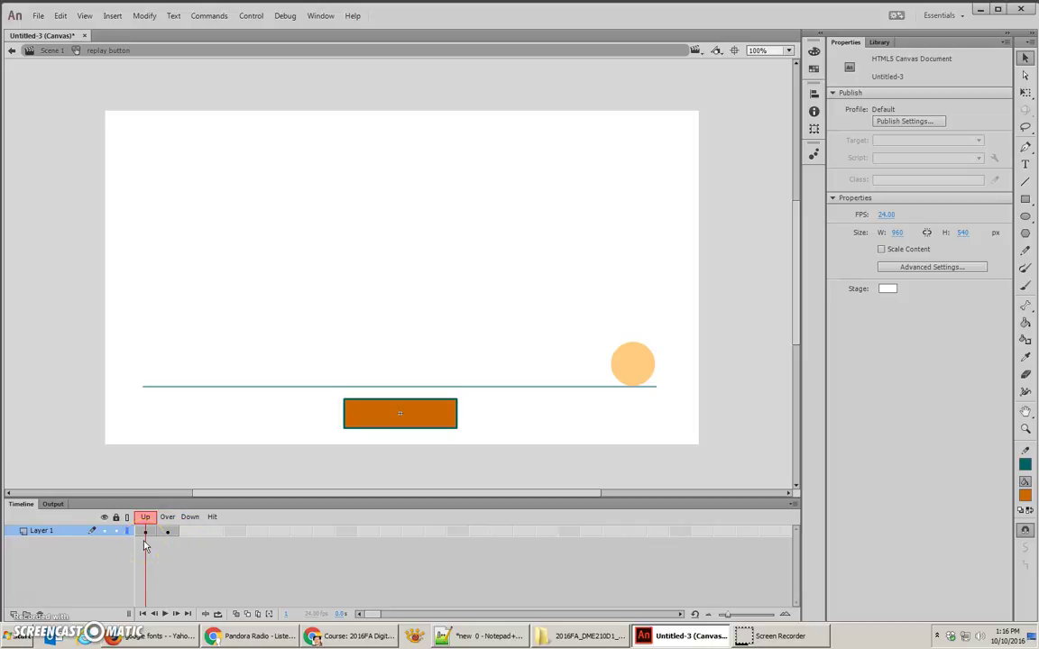
Add a new layer in the replay button and type REPLAY in a text box.
left_click(14, 615)
left_click(1024, 164)
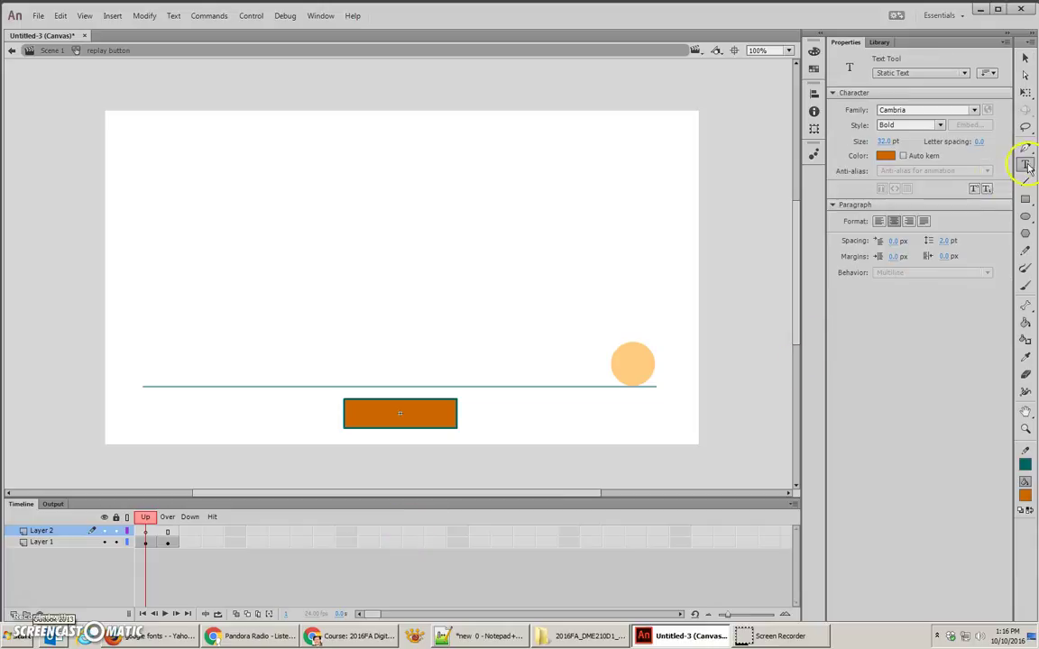
left_click_drag(362, 317, 469, 346)
type("REPLAUY")
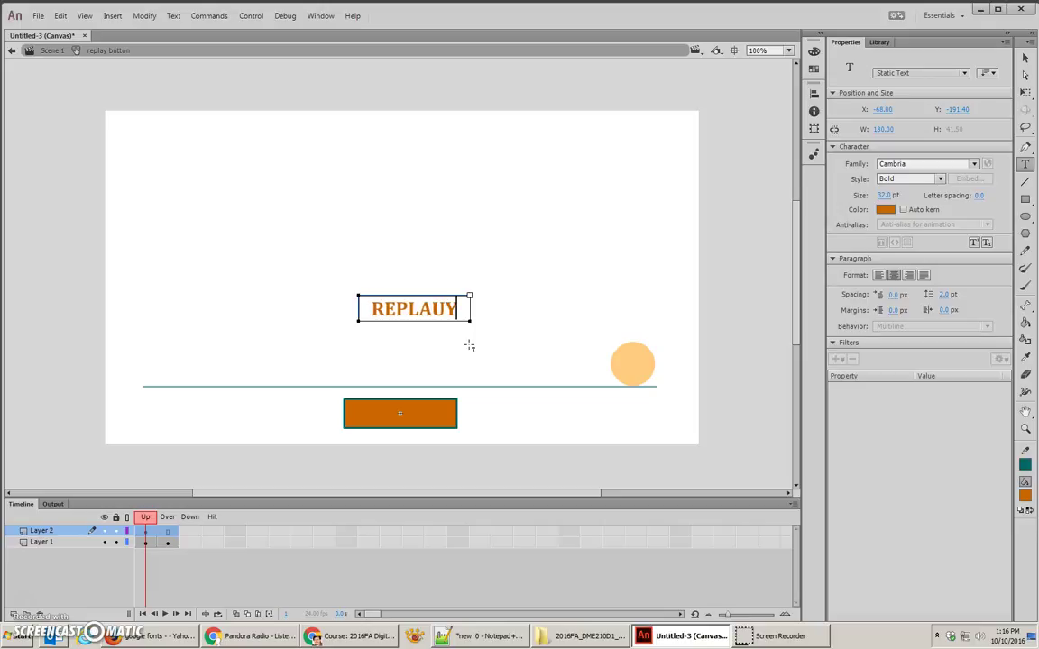
key("BackSpace")
key("BackSpace")
type("Y")
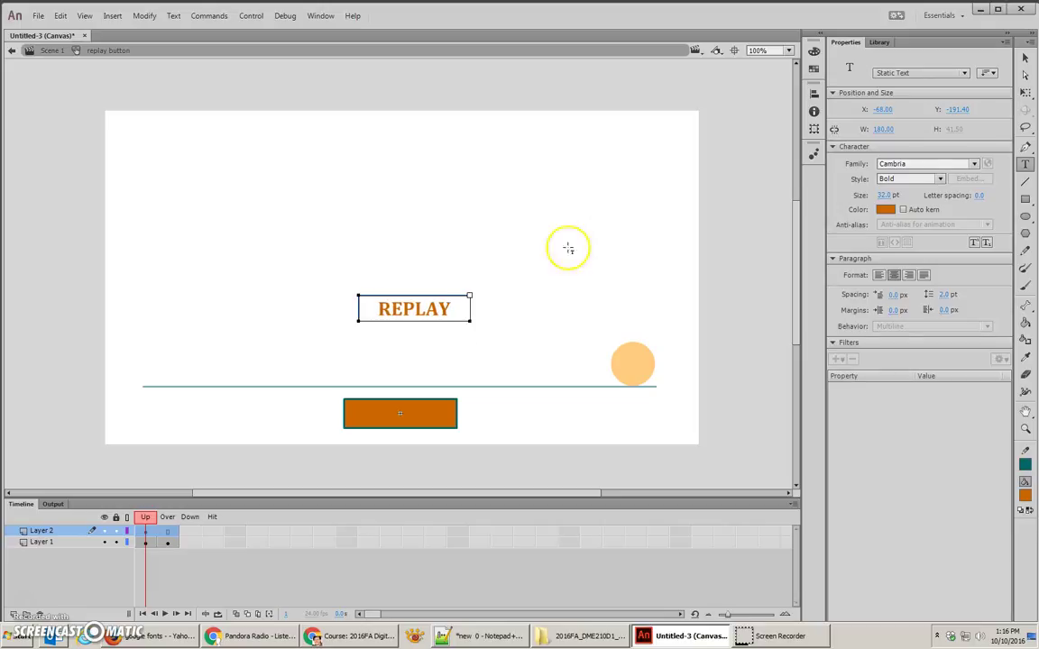
left_click(1024, 57)
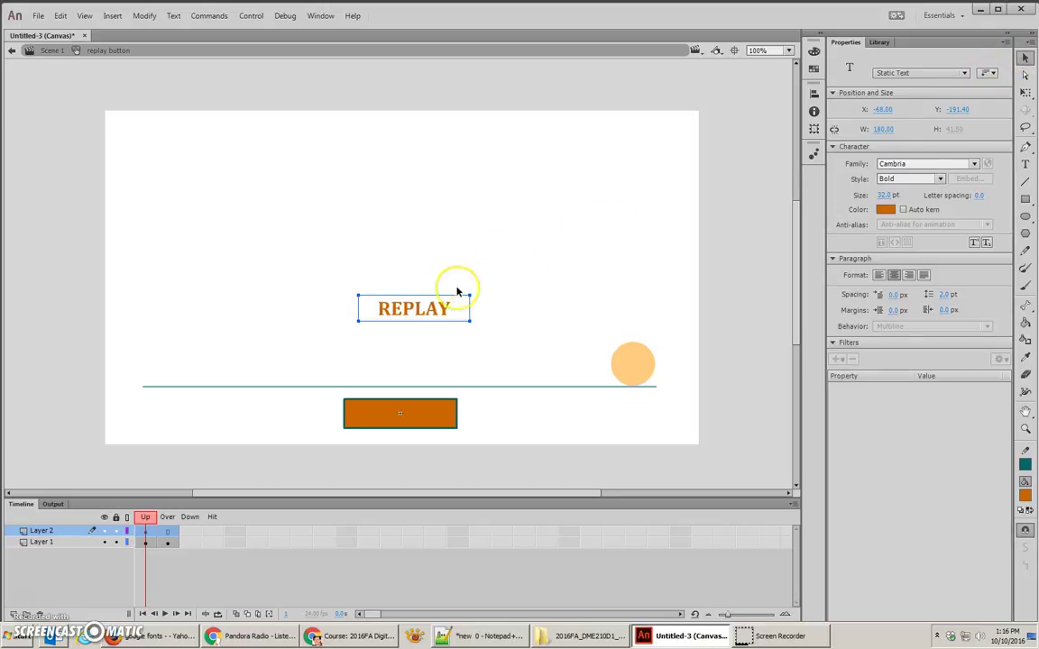
Move the REPLAY text onto the orange rectangle and make it white.
left_click_drag(431, 299, 419, 407)
left_click(858, 300)
left_click(889, 211)
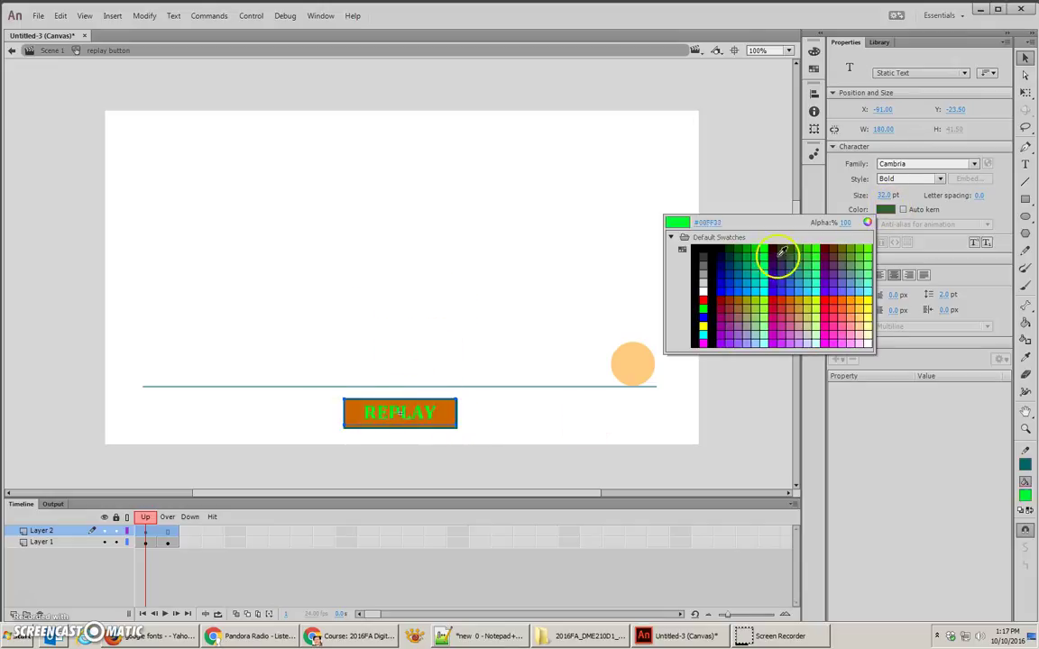
left_click(705, 292)
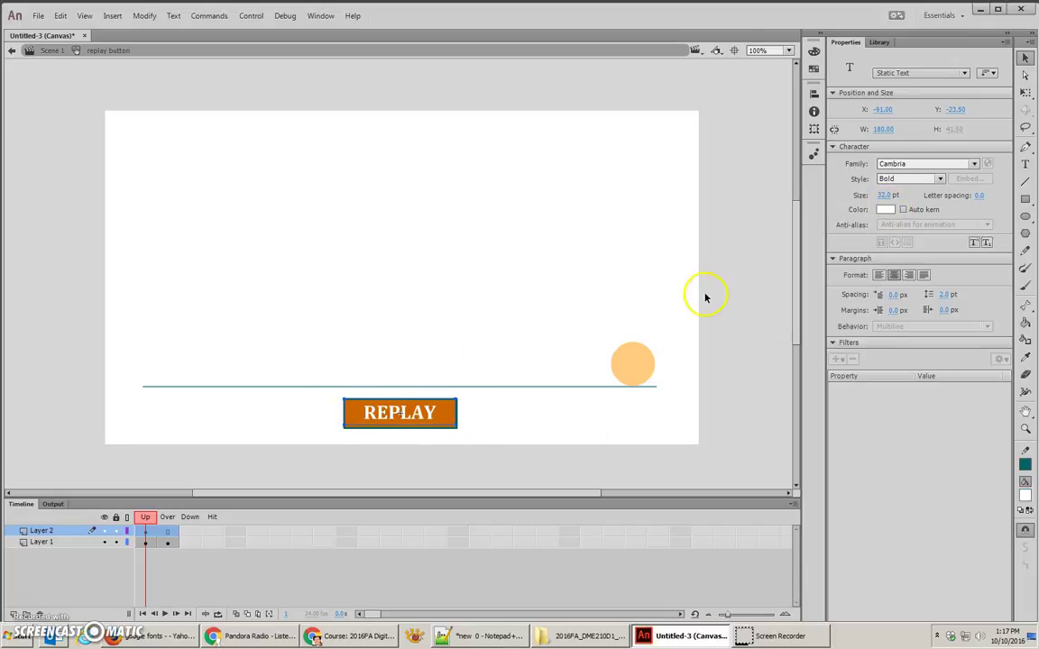
left_click(434, 361)
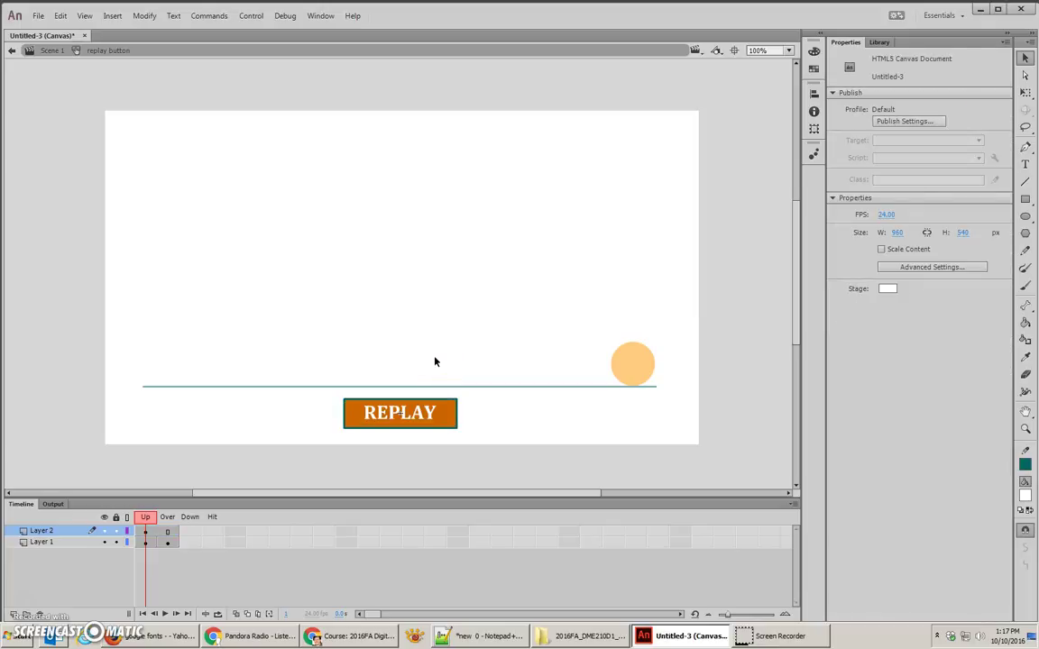
Return to Scene 1 and scrub to check PLAY at frame 1 and REPLAY at frame 75.
left_click(51, 51)
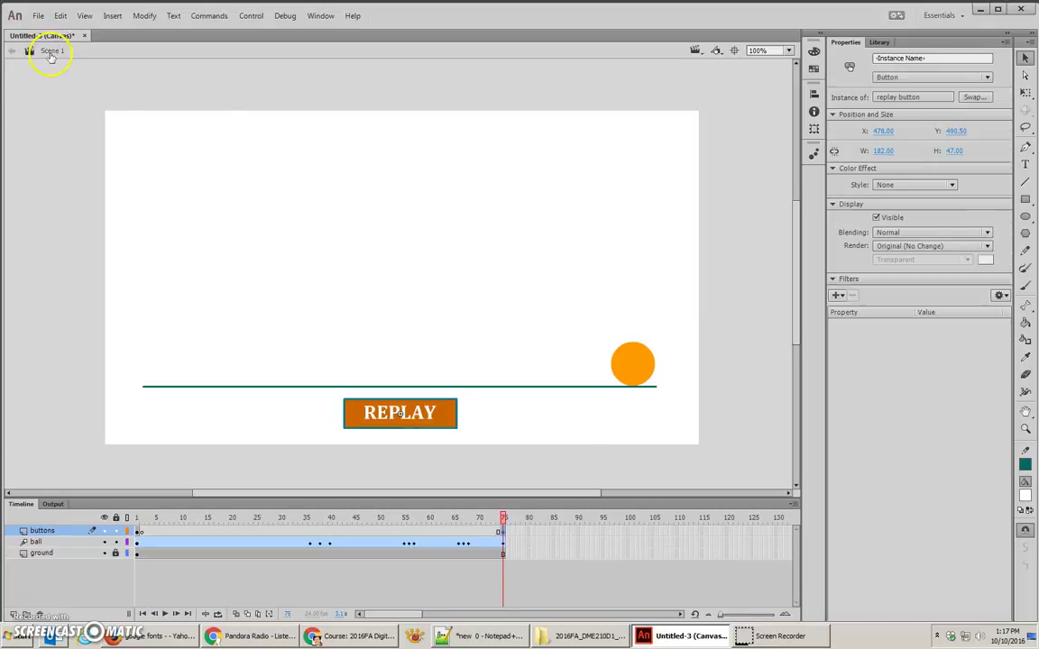
left_click(303, 255)
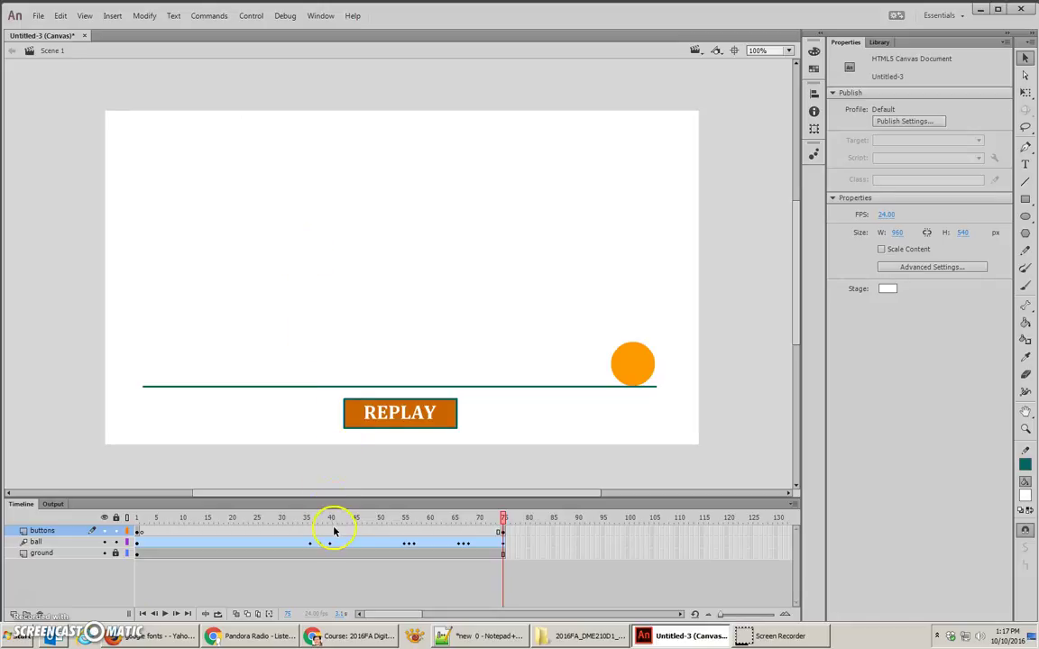
left_click_drag(333, 532, 263, 546)
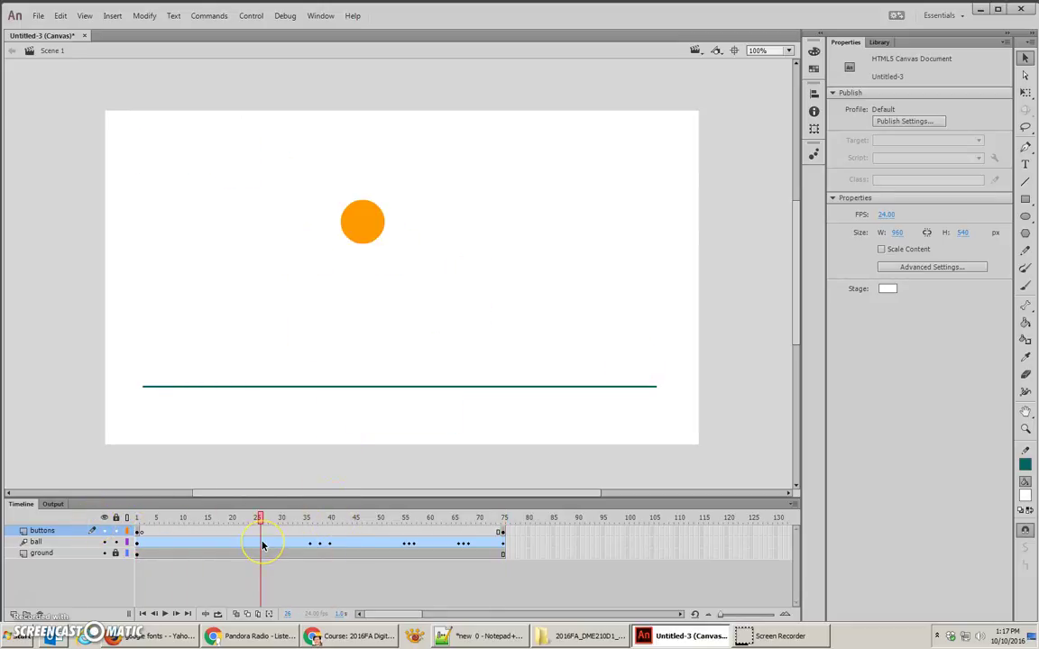
left_click(262, 545)
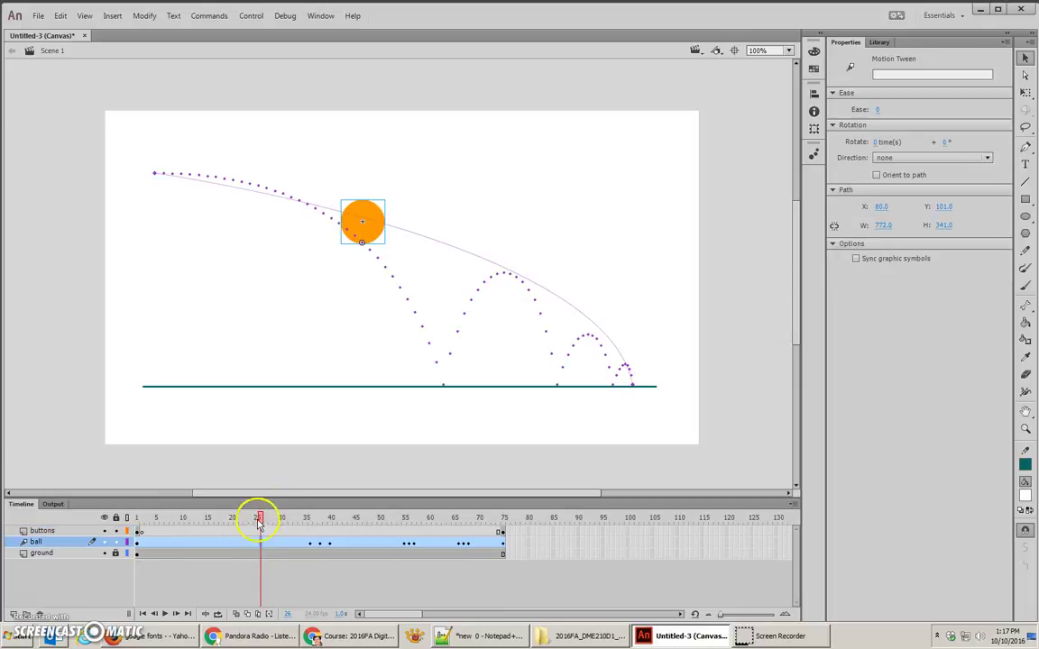
left_click_drag(259, 521, 506, 528)
left_click(137, 530)
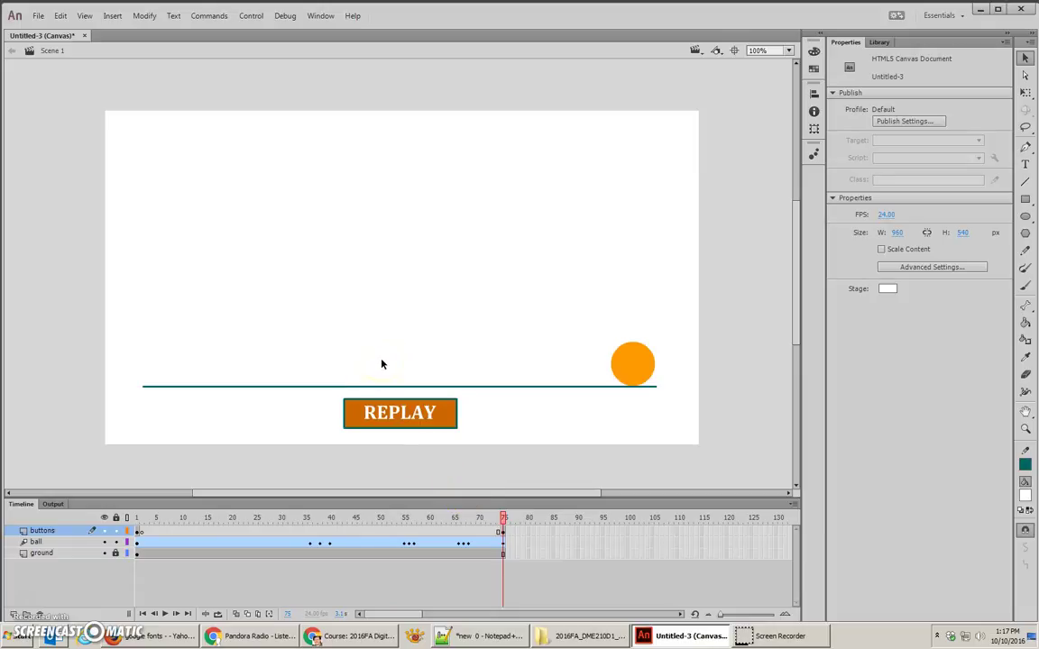
Save the document as 'bouncing ball interactive.fla' with Save As.
left_click(38, 15)
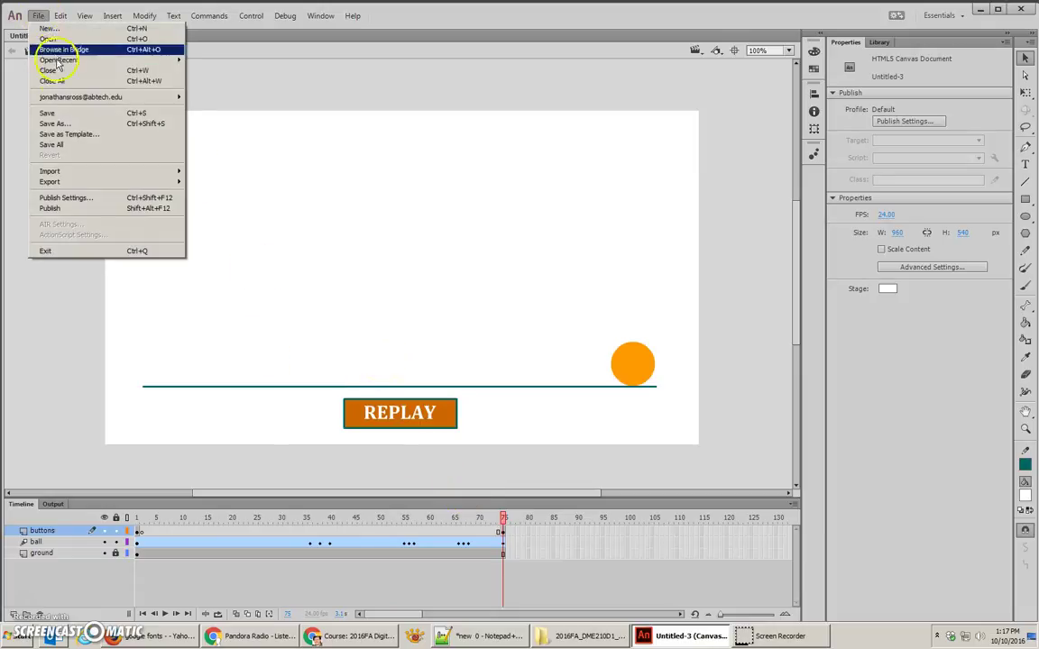
left_click(71, 125)
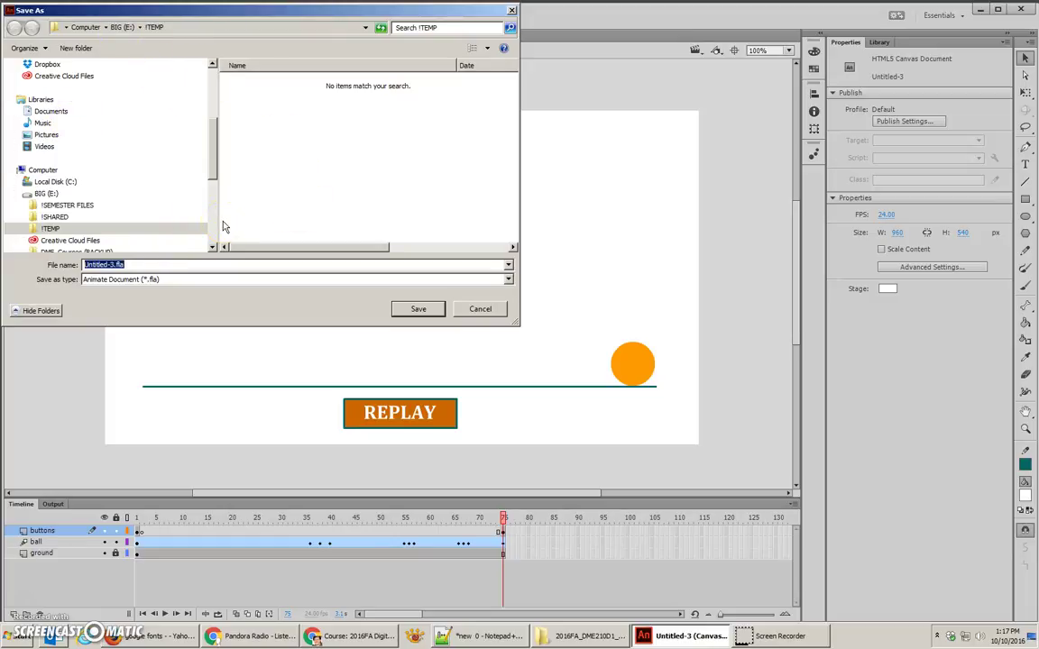
type("bou")
type("ve")
key("Return")
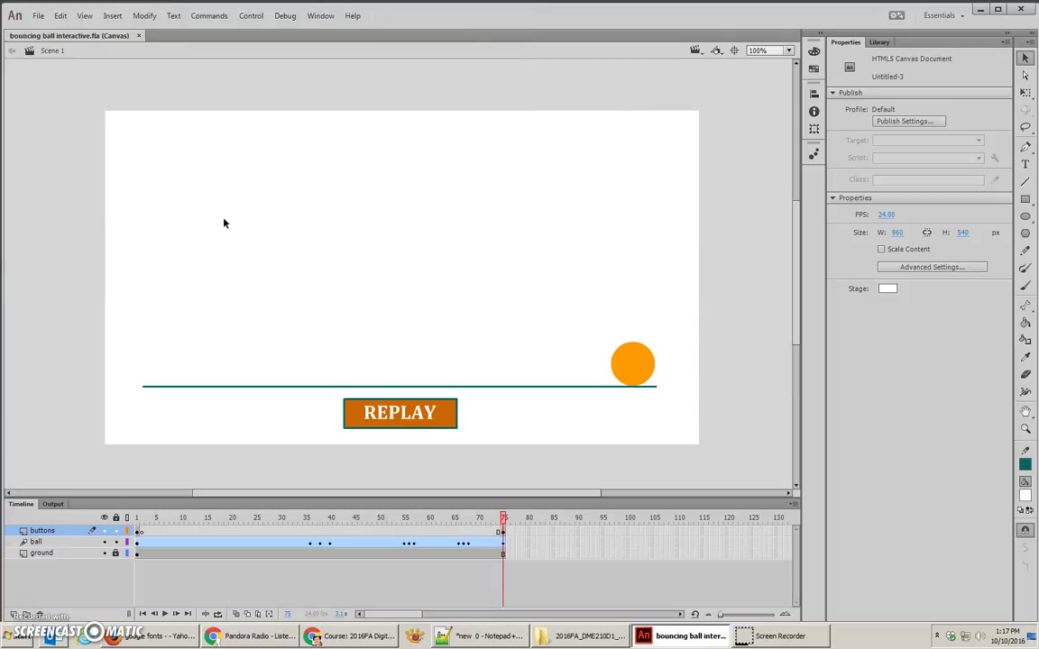
Add a top layer named Actions above buttons and select the PLAY button at frame 1.
left_click_drag(352, 521, 125, 528)
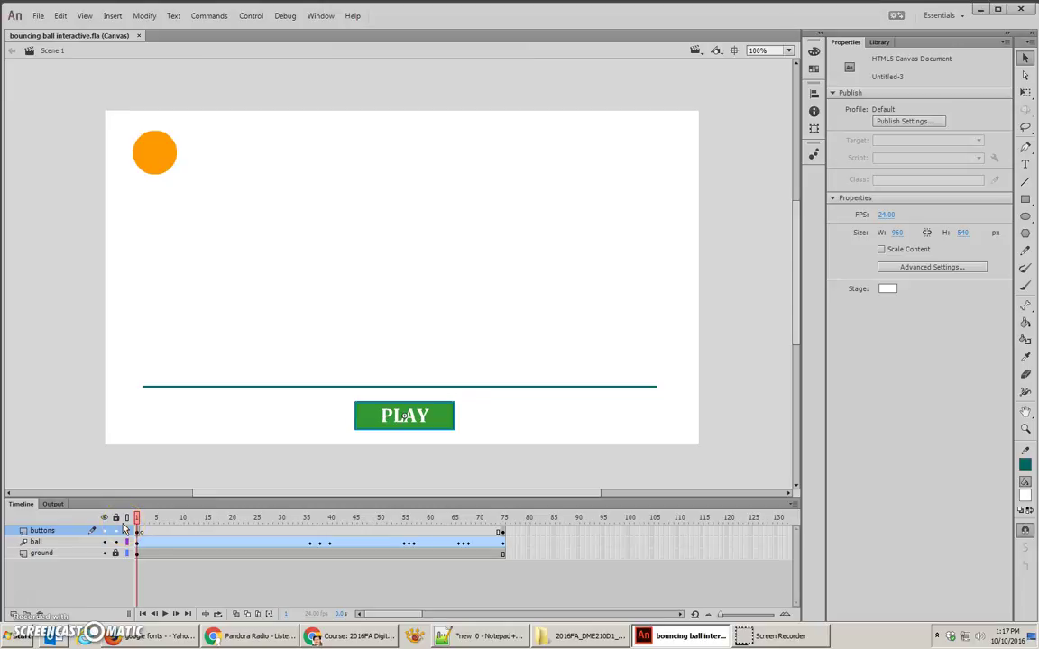
left_click(17, 605)
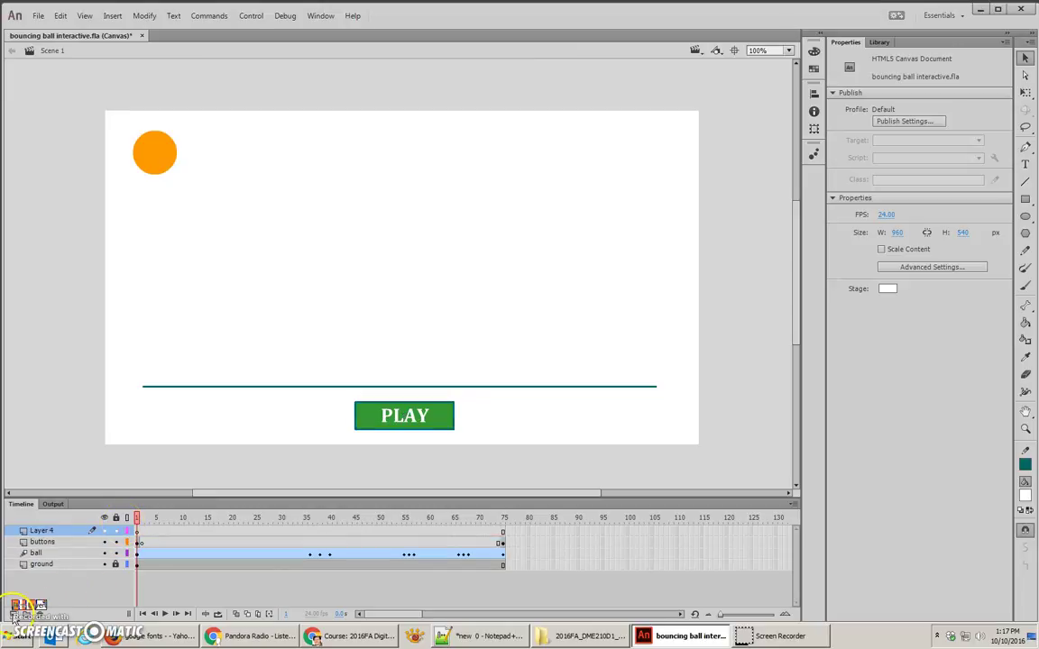
double_click(45, 530)
key("Return")
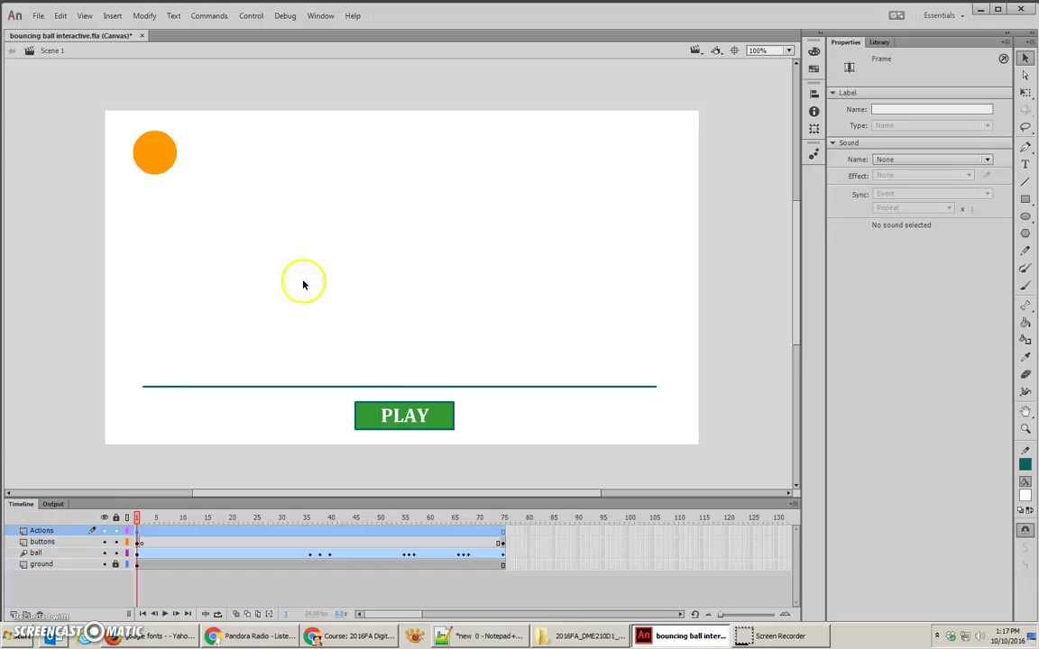
left_click(420, 417)
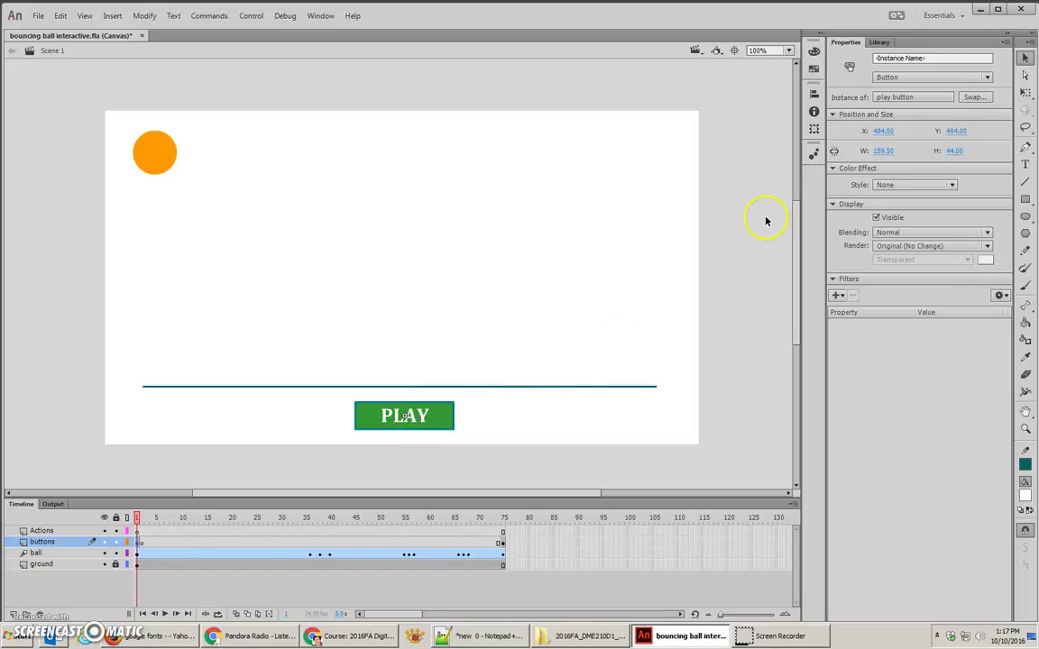
Add the HTML5 Canvas Timeline Navigation 'Stop at this Frame' snippet (this.stop();) to Actions layer frame 1.
key("F9")
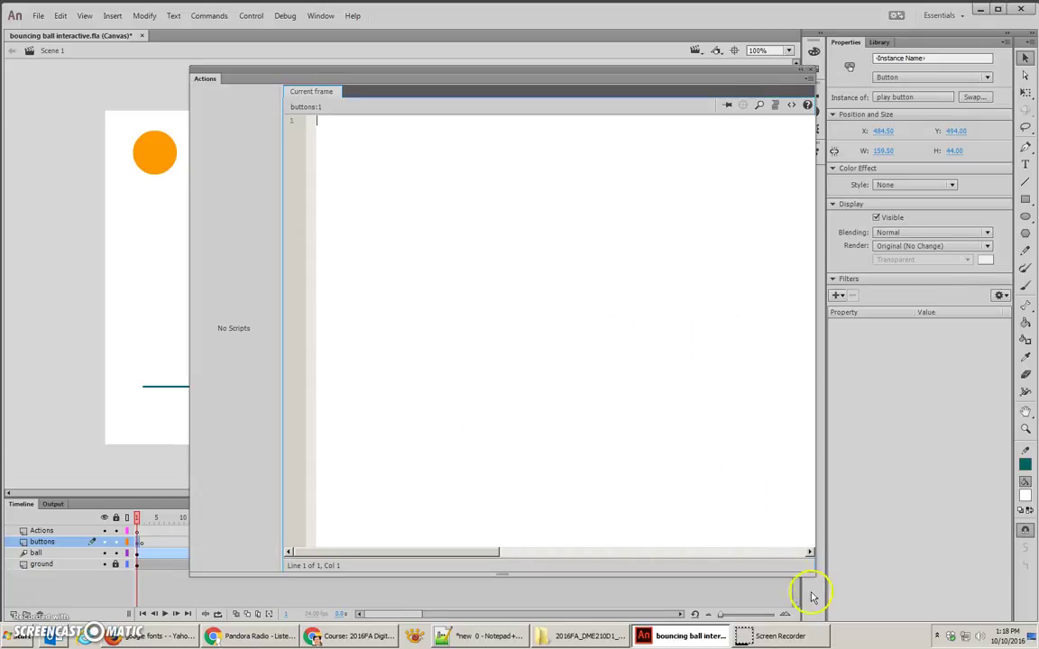
left_click_drag(812, 574, 765, 343)
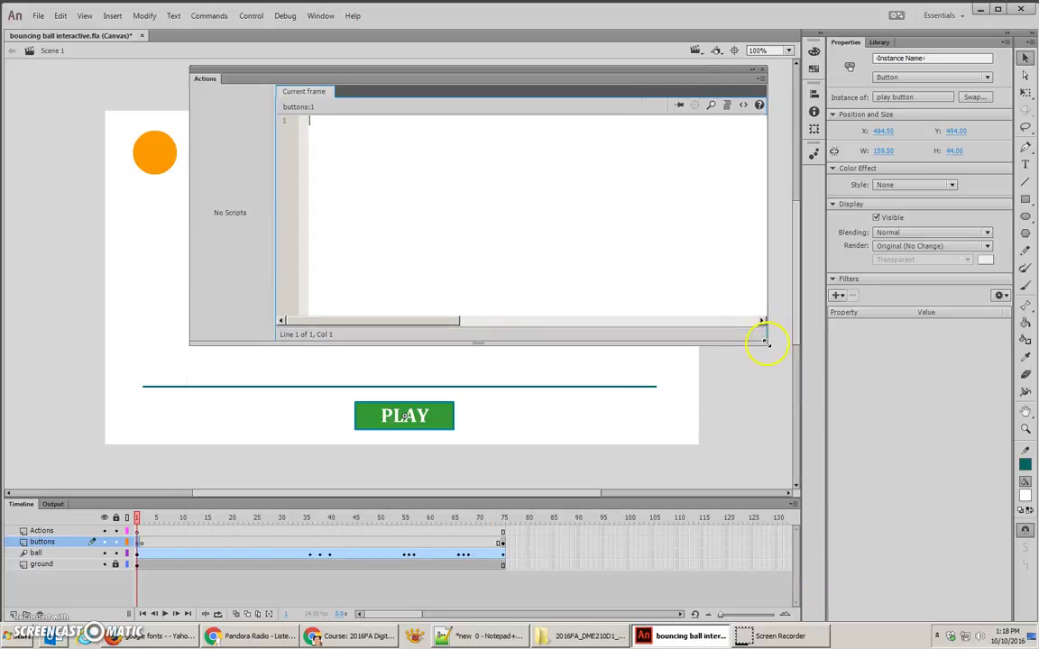
left_click(743, 106)
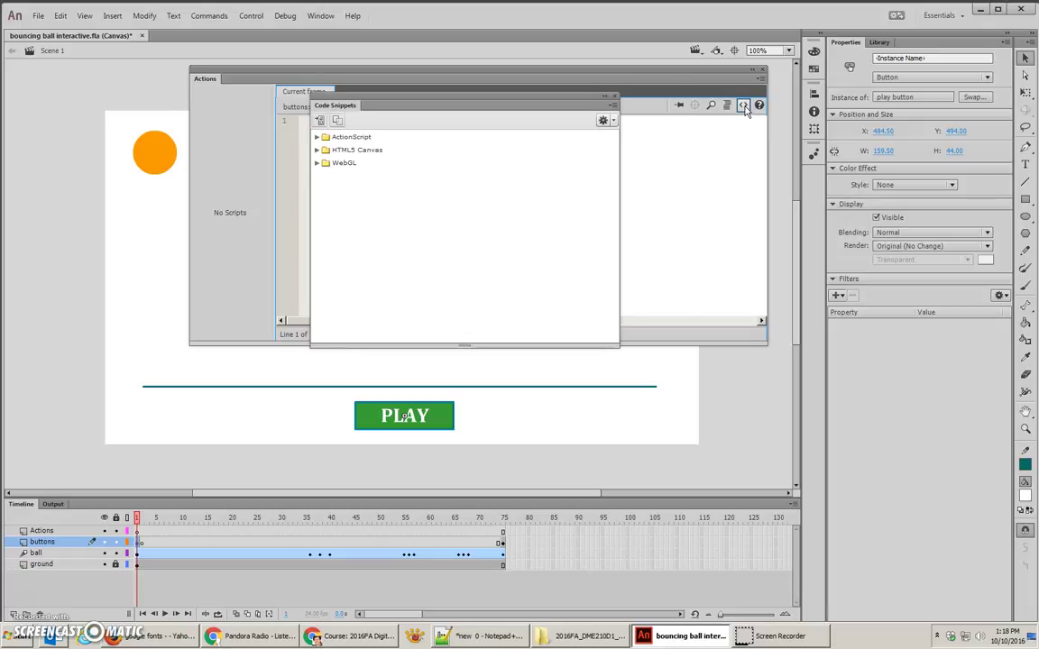
left_click(318, 150)
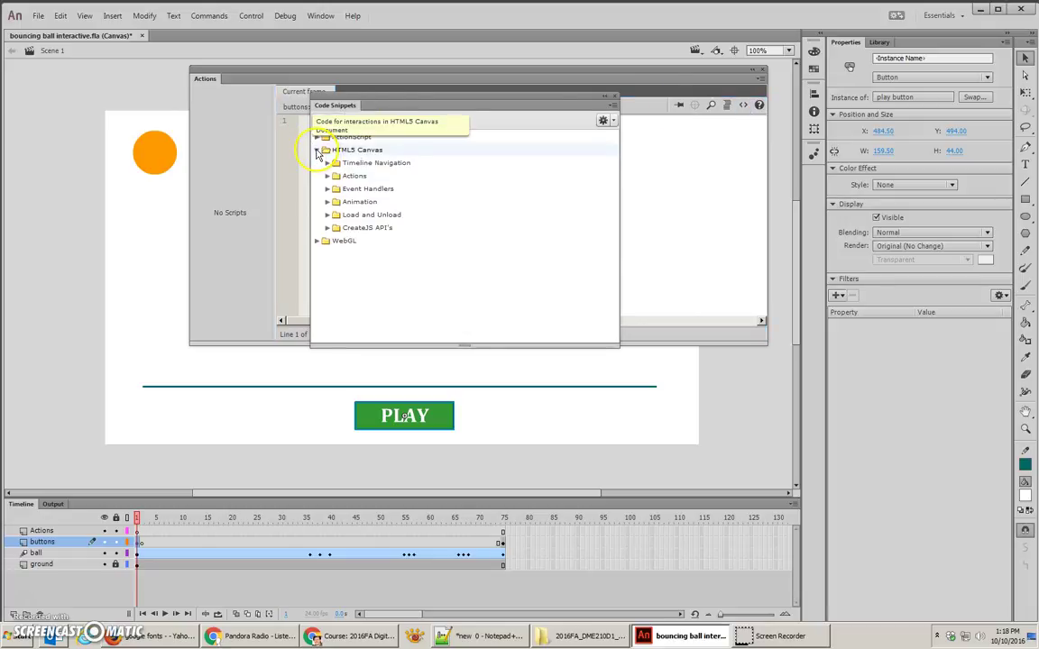
left_click(326, 163)
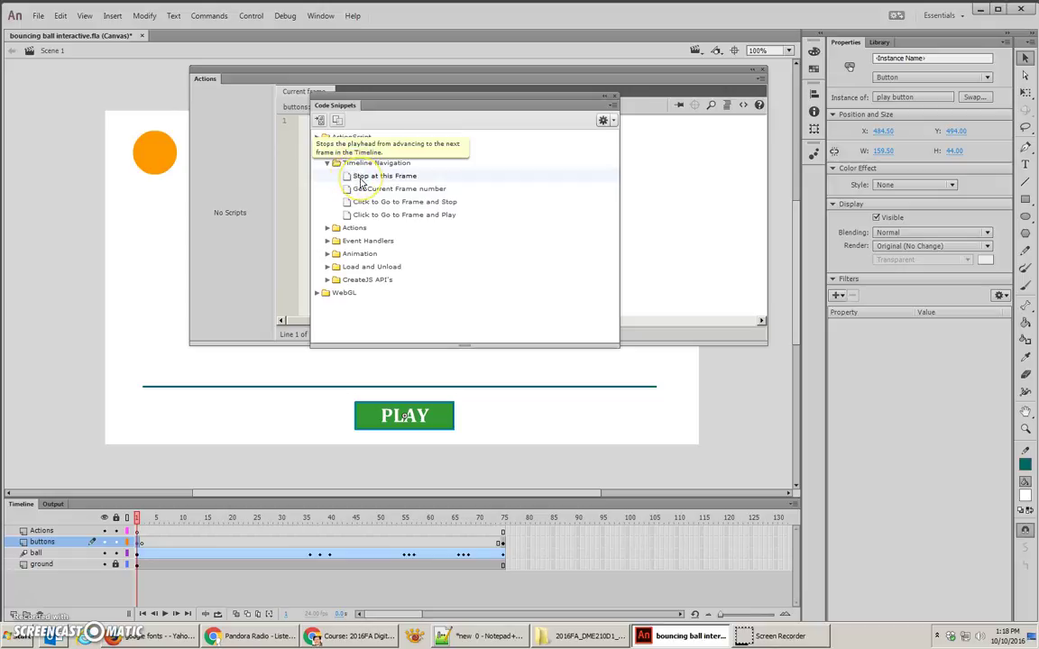
left_click(137, 531)
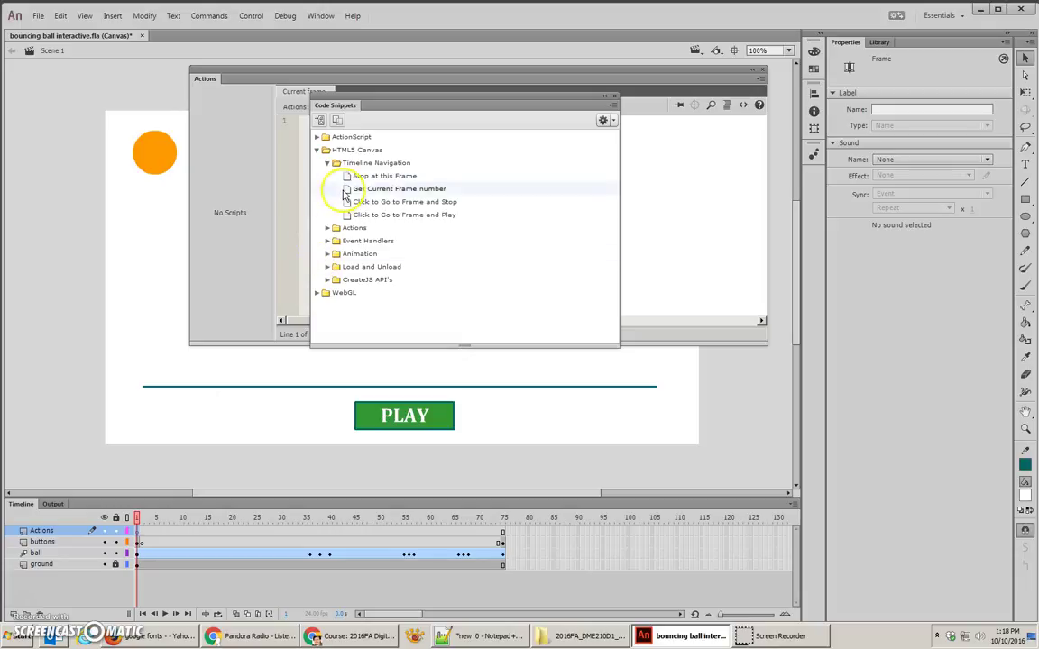
double_click(358, 176)
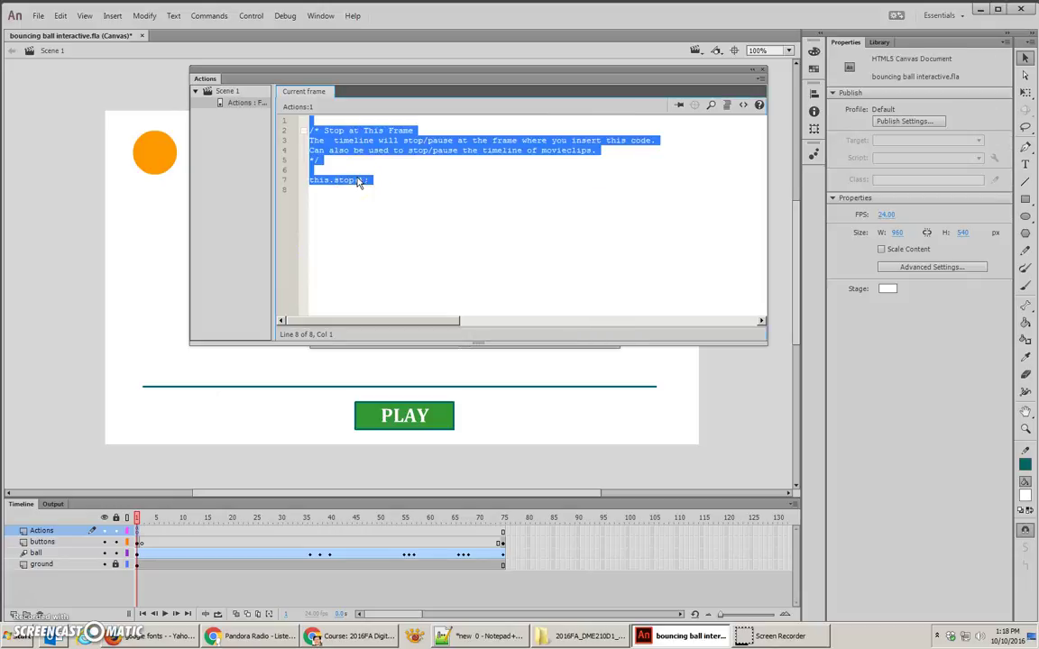
left_click(371, 220)
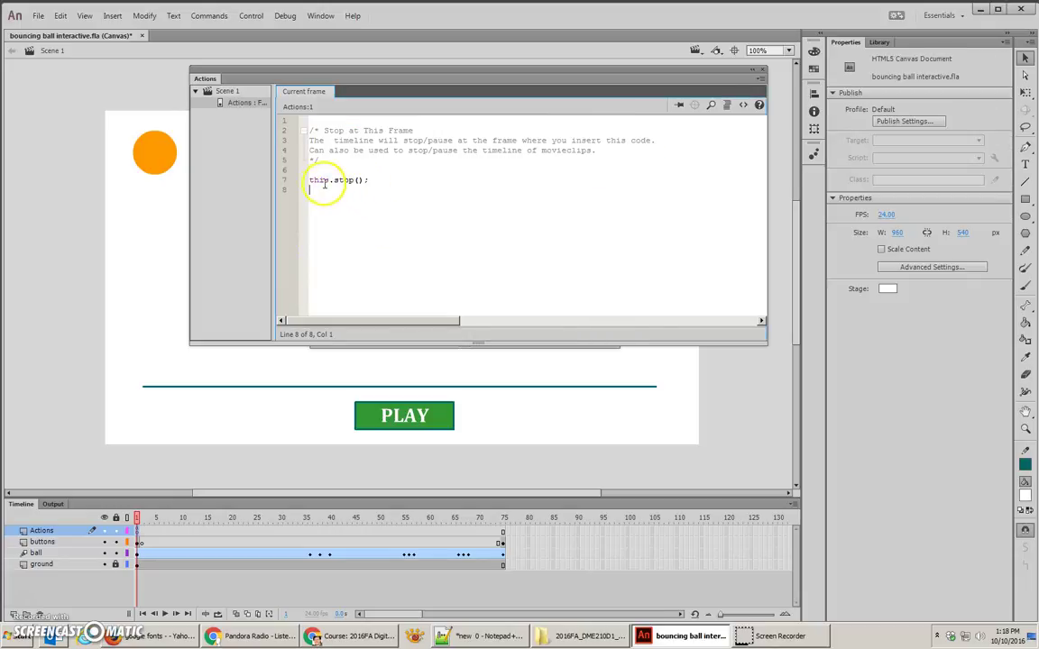
left_click(138, 537)
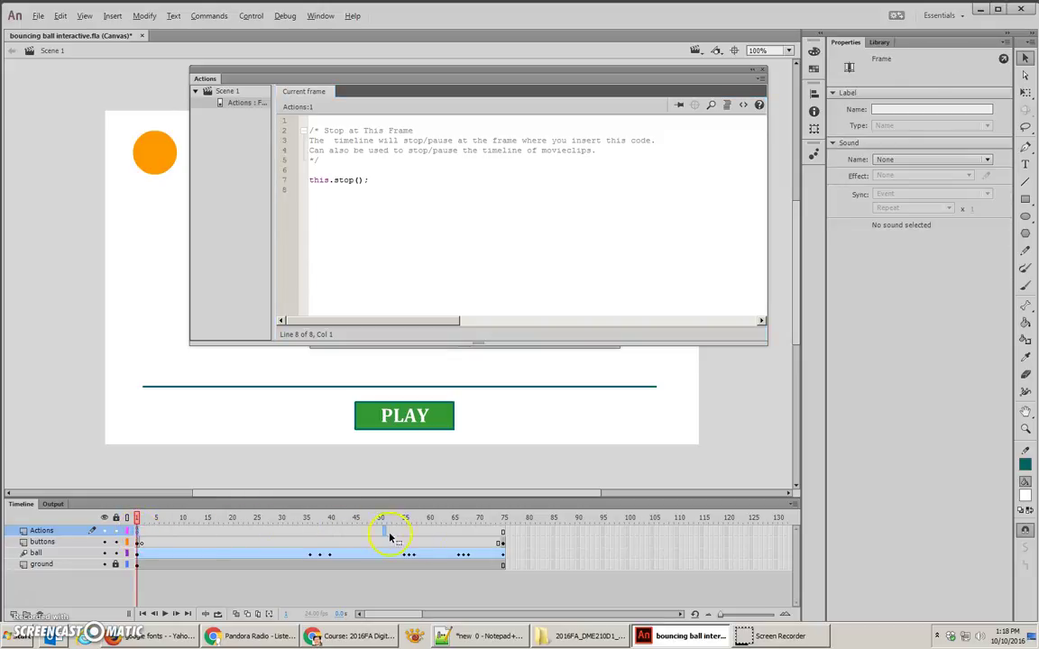
Compare frame 75's stop script with frame 1's, then return to the end of frame 1's this.stop() line.
left_click(502, 532)
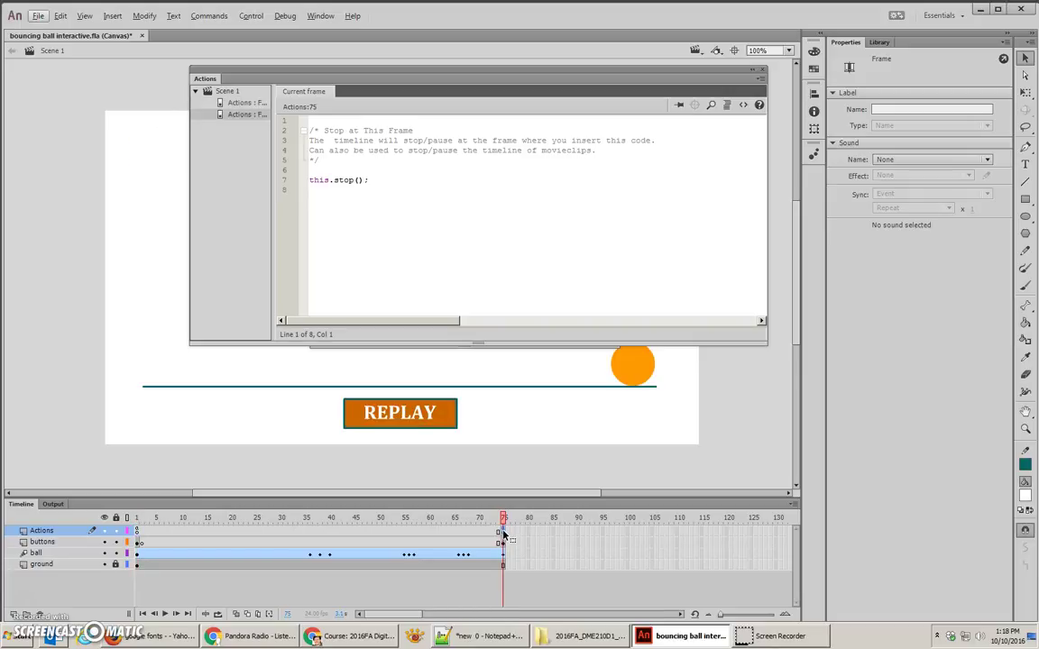
left_click_drag(503, 516, 133, 538)
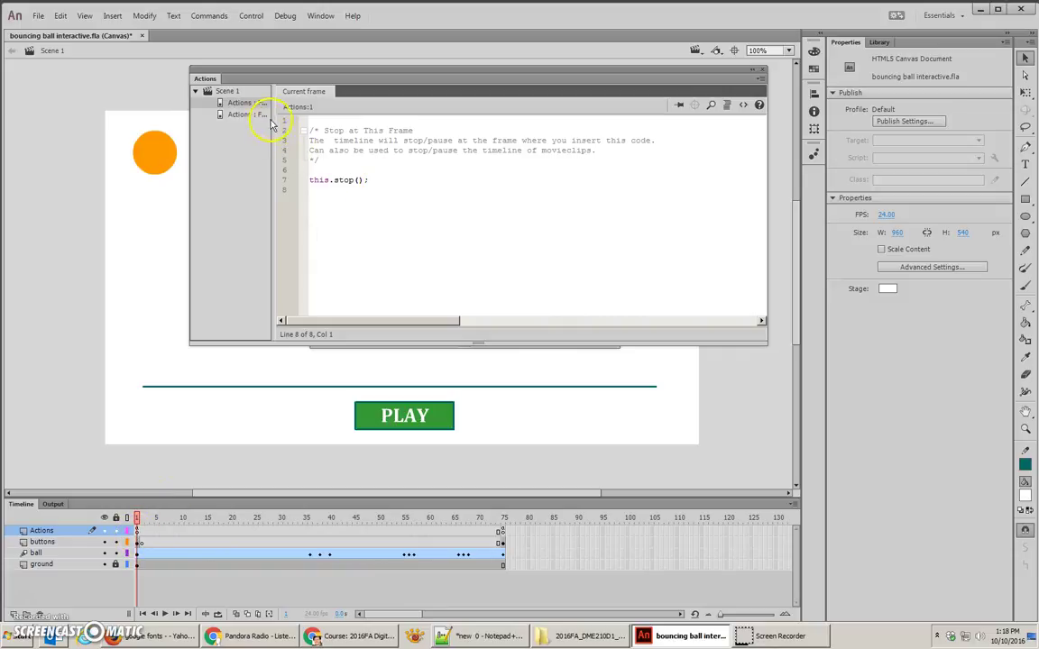
left_click_drag(272, 121, 336, 126)
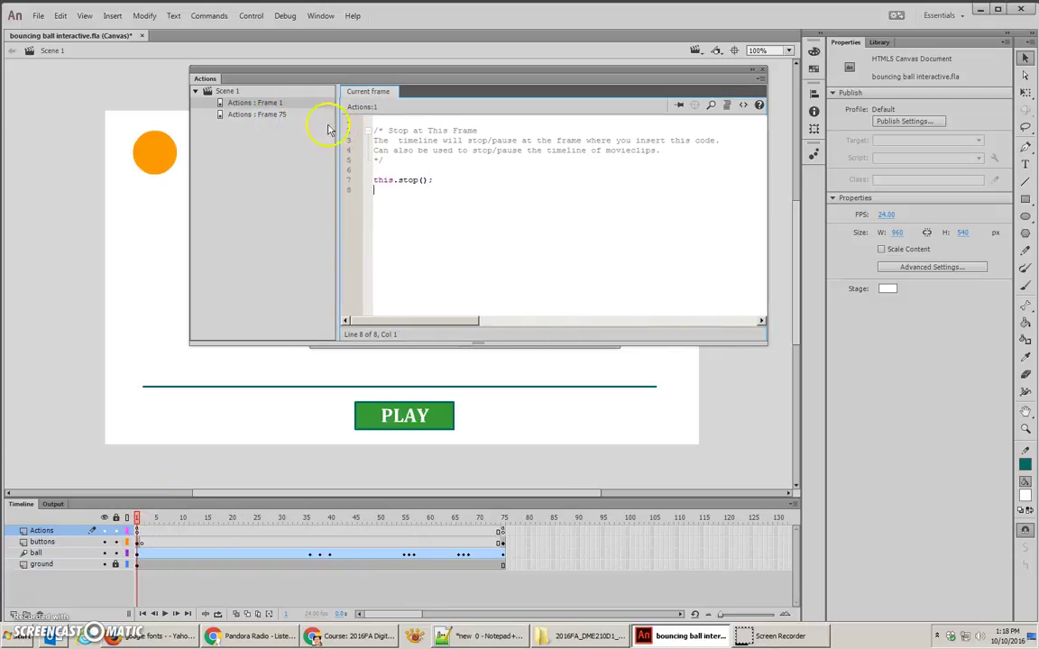
left_click(261, 114)
left_click(262, 102)
left_click(265, 115)
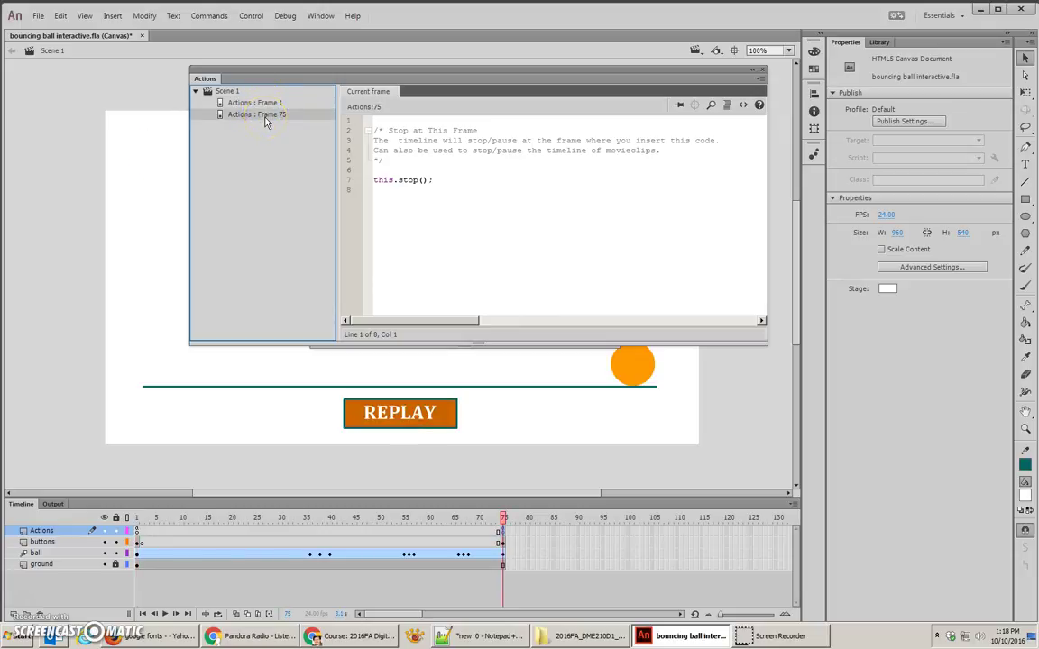
left_click(266, 102)
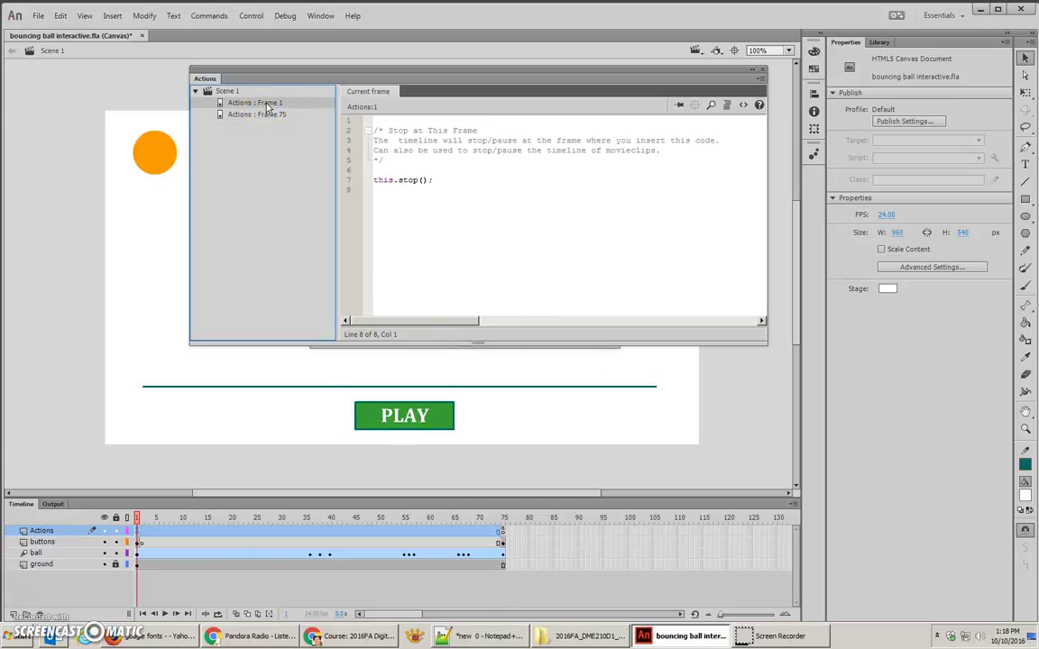
left_click(435, 180)
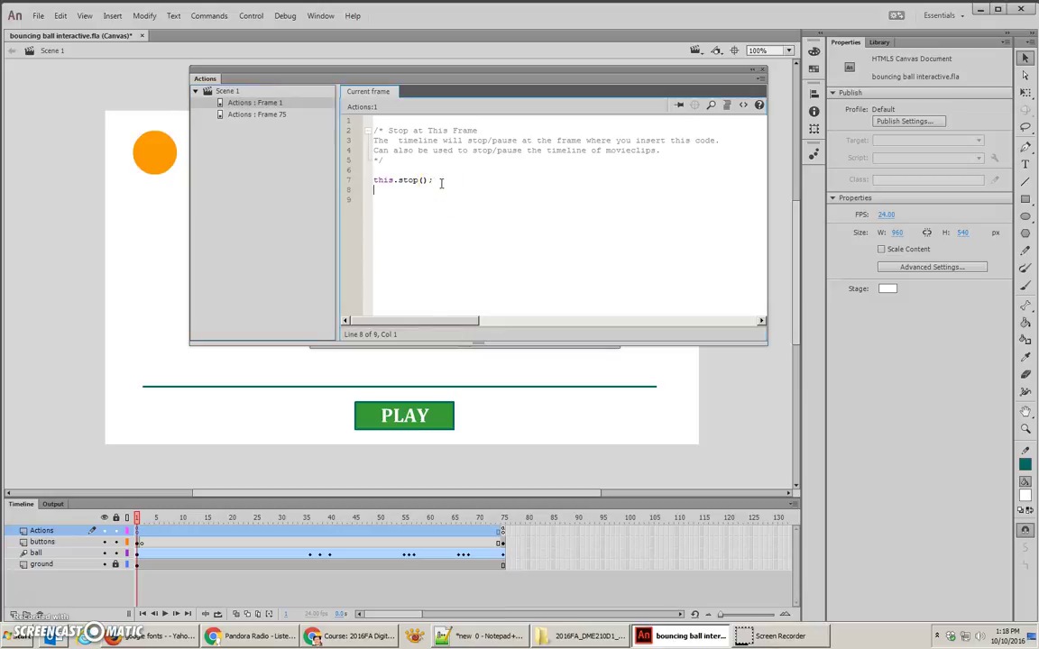
Give the PLAY button the instance name play_btn.
left_click(424, 417)
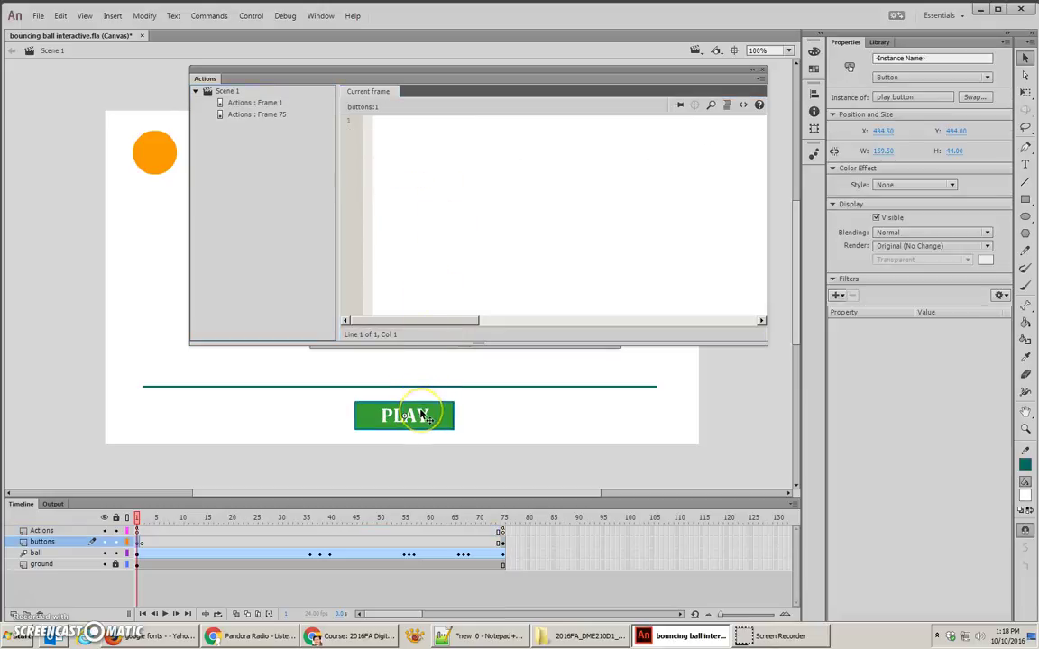
left_click(906, 57)
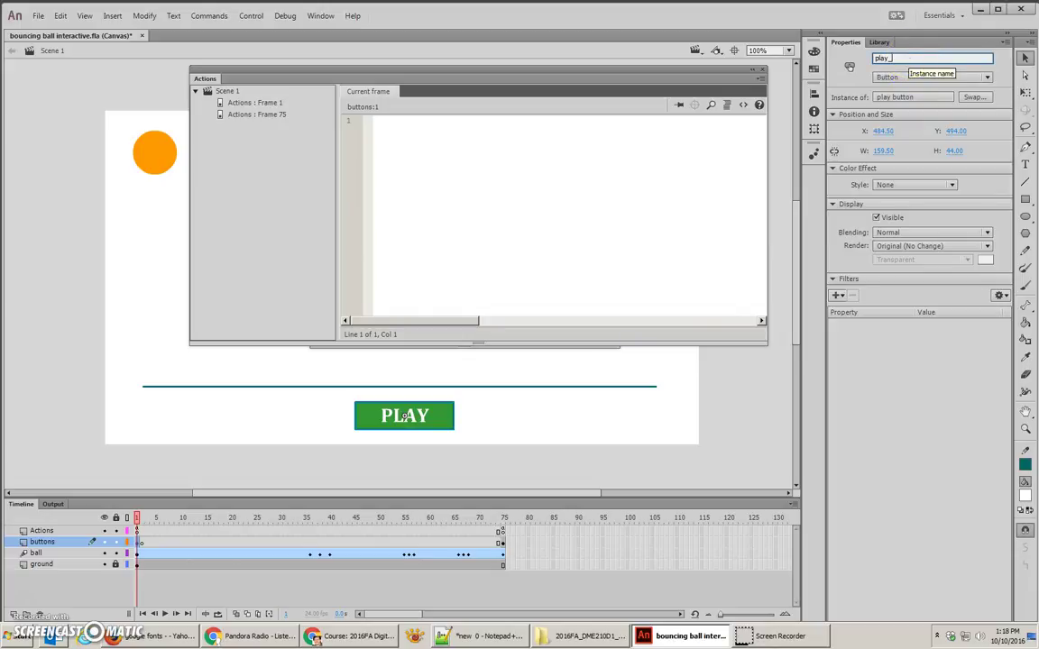
type("play_btn")
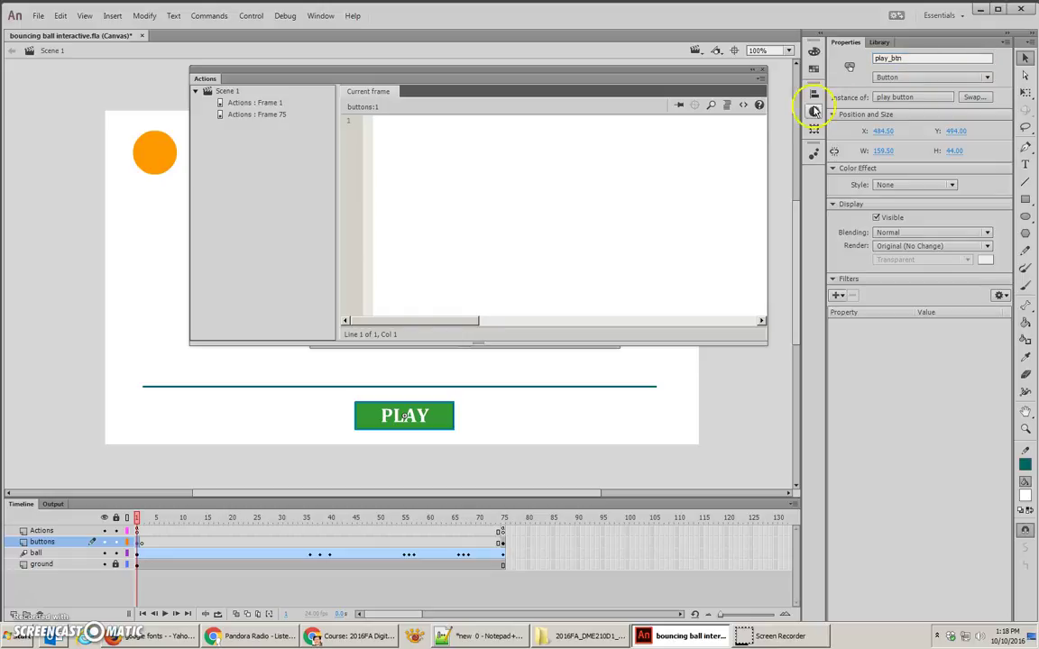
Add the Click to Go to Frame and Play snippet for play_btn, changing gotoAndPlay(5) to play().
left_click(744, 105)
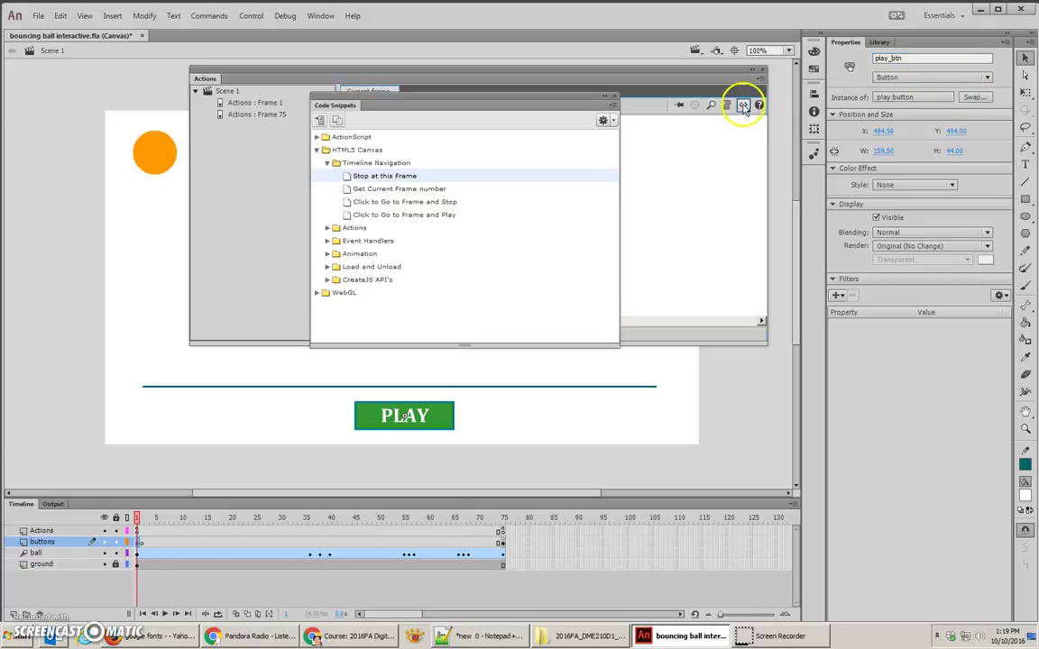
double_click(402, 216)
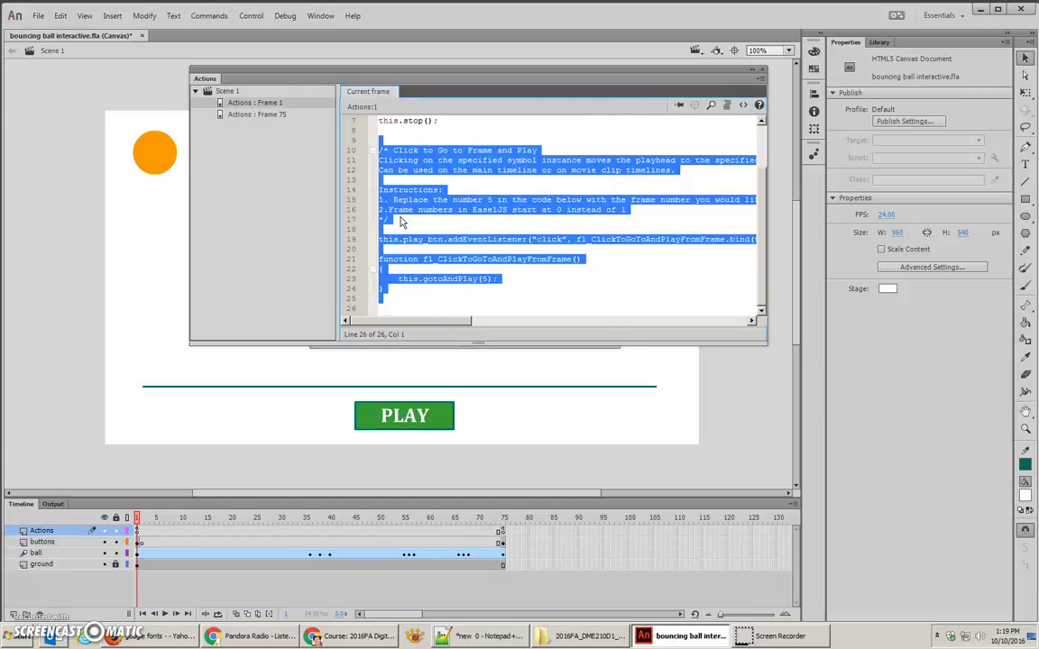
left_click(402, 222)
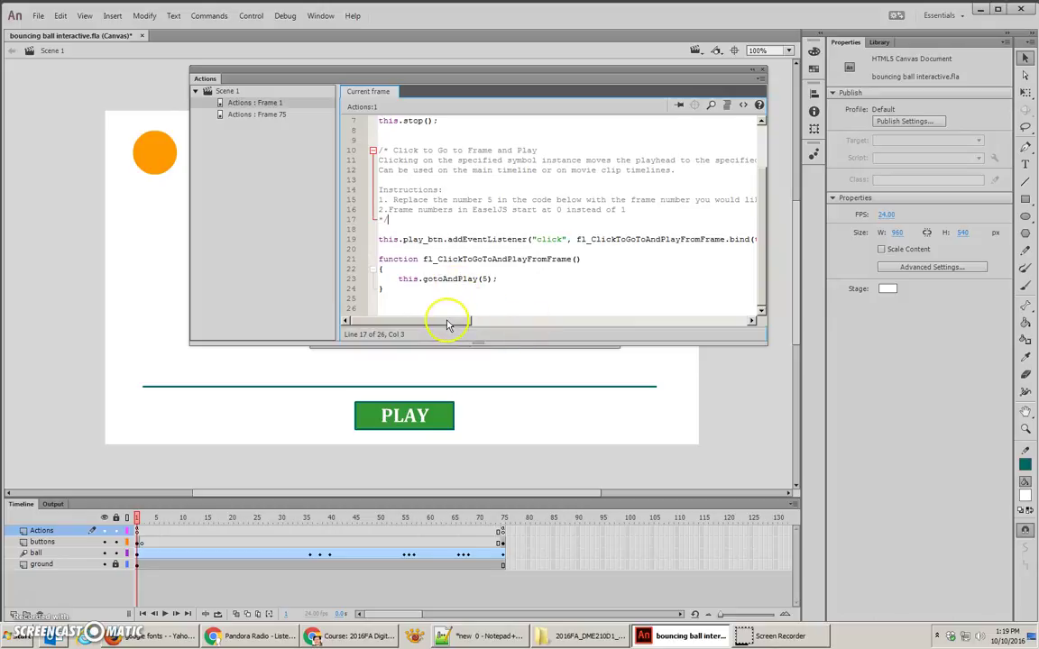
left_click_drag(448, 322, 463, 280)
left_click(422, 278)
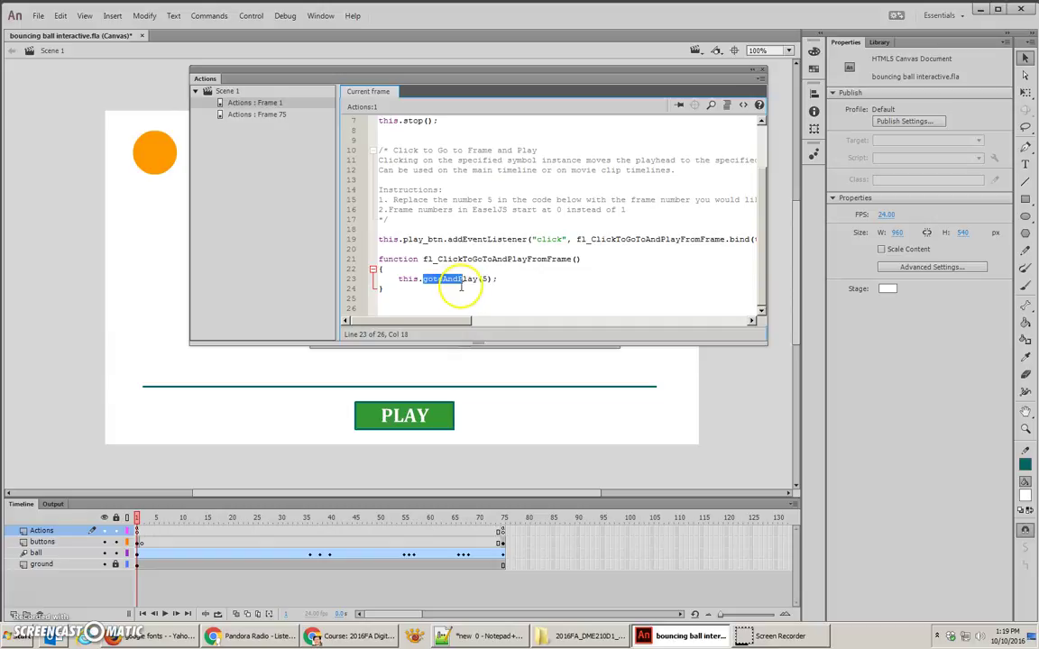
type("p")
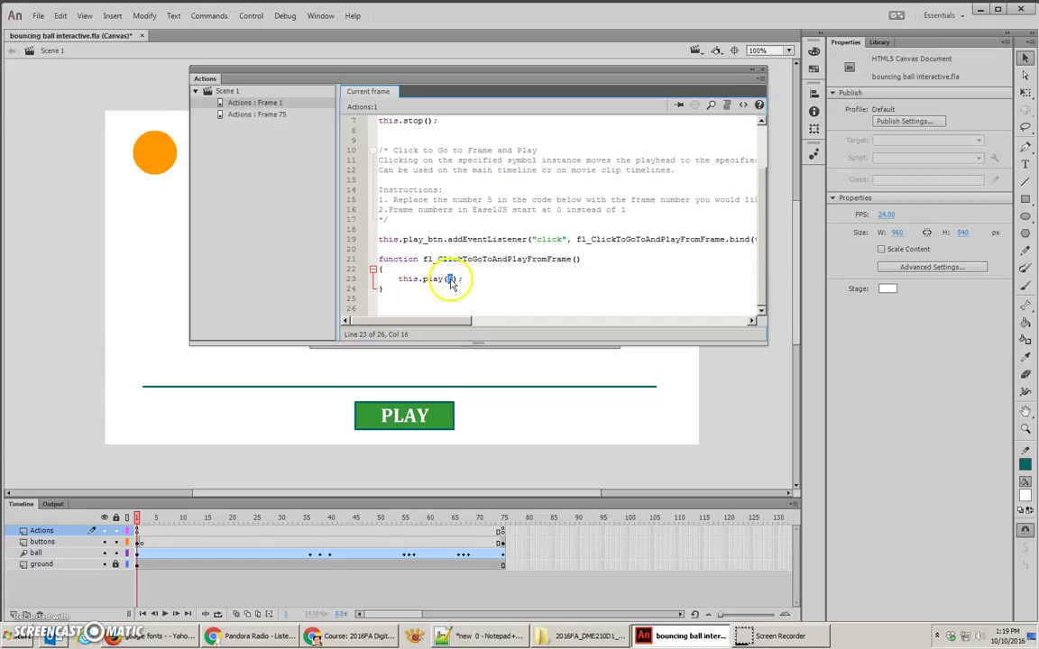
key("BackSpace")
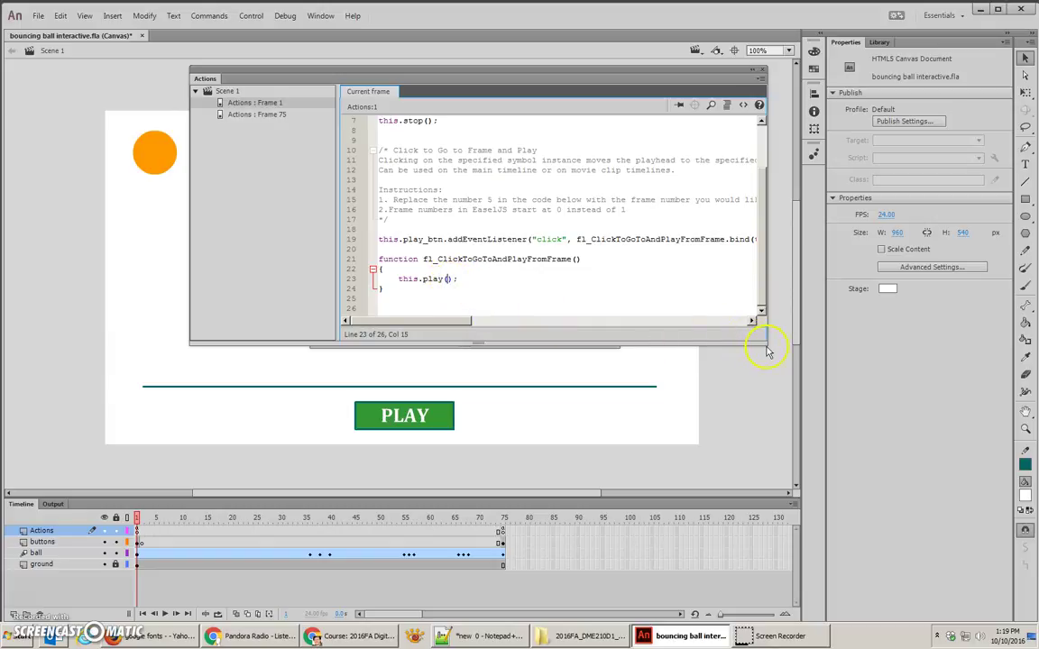
left_click_drag(762, 341, 878, 392)
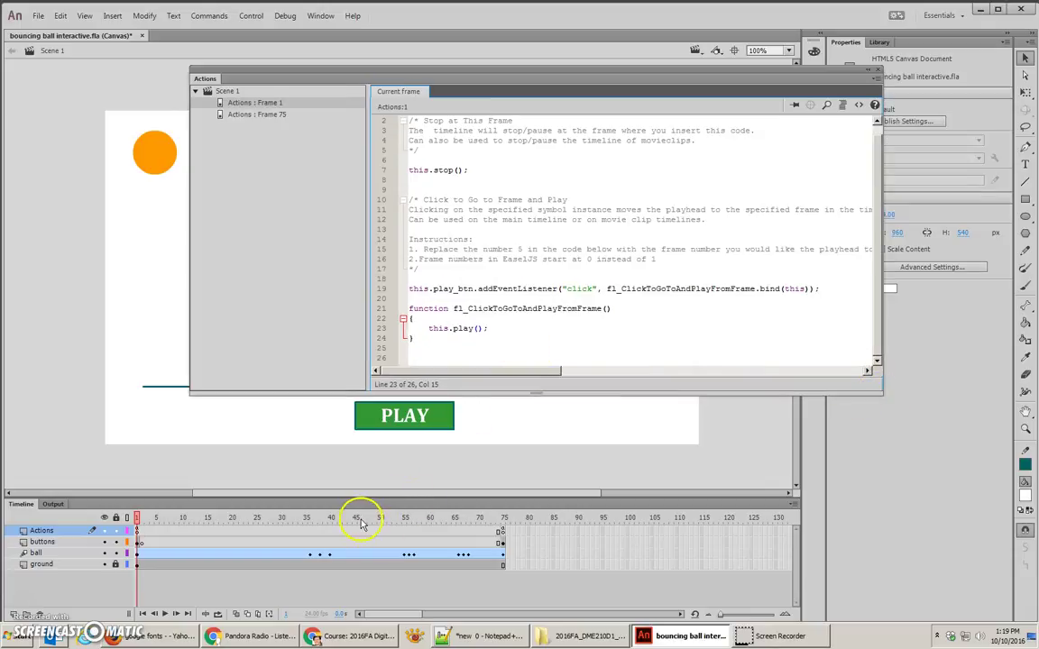
At frame 75, type replay_btn as the REPLAY button's instance name.
left_click_drag(360, 519, 504, 515)
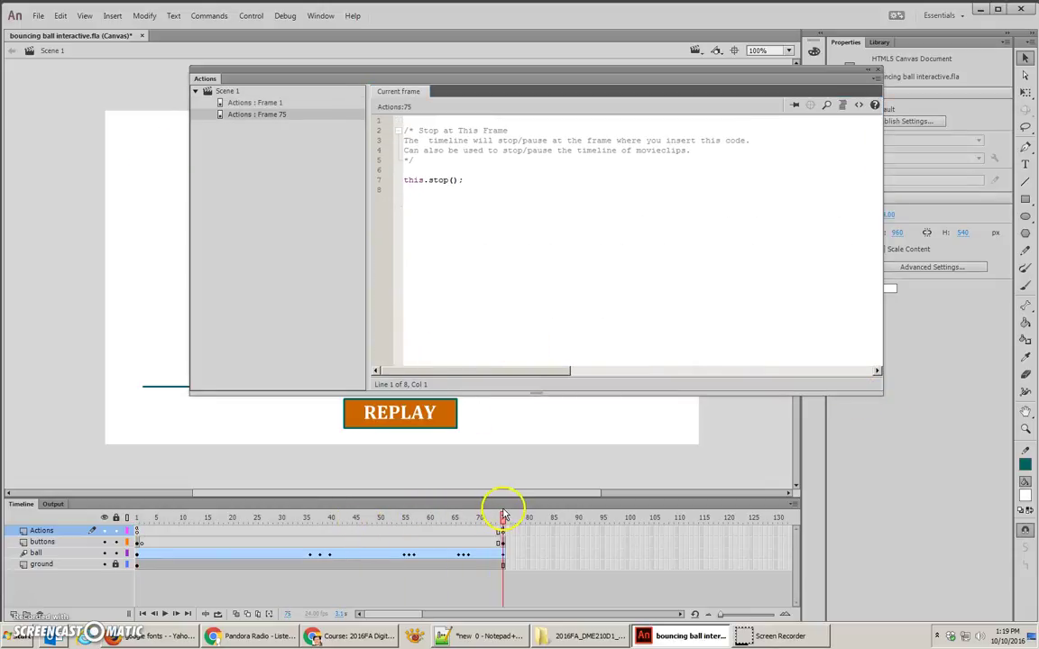
left_click(462, 190)
left_click(420, 431)
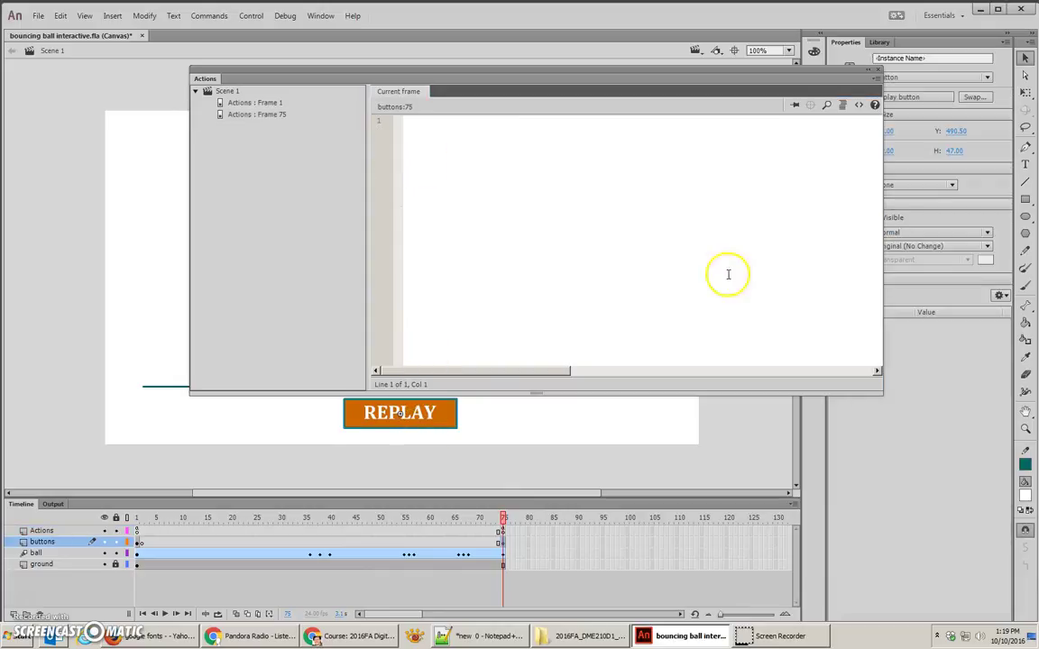
left_click(902, 59)
type("replay")
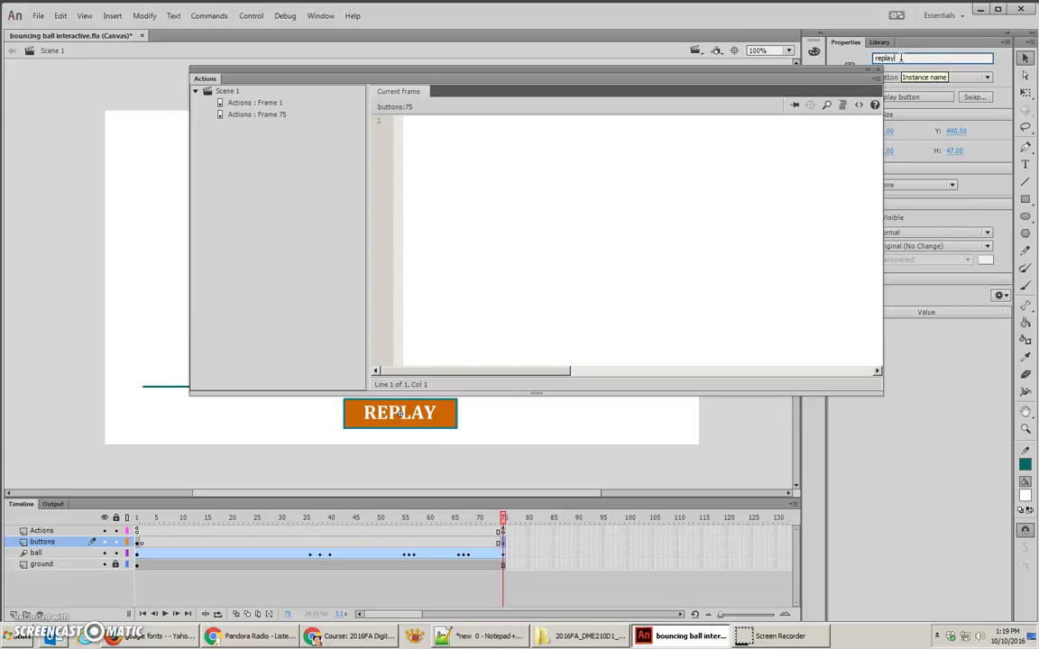
type("_btn")
Confirm the replay_btn name and insert the Click to Go to Frame and Play snippet on frame 75.
key("Return")
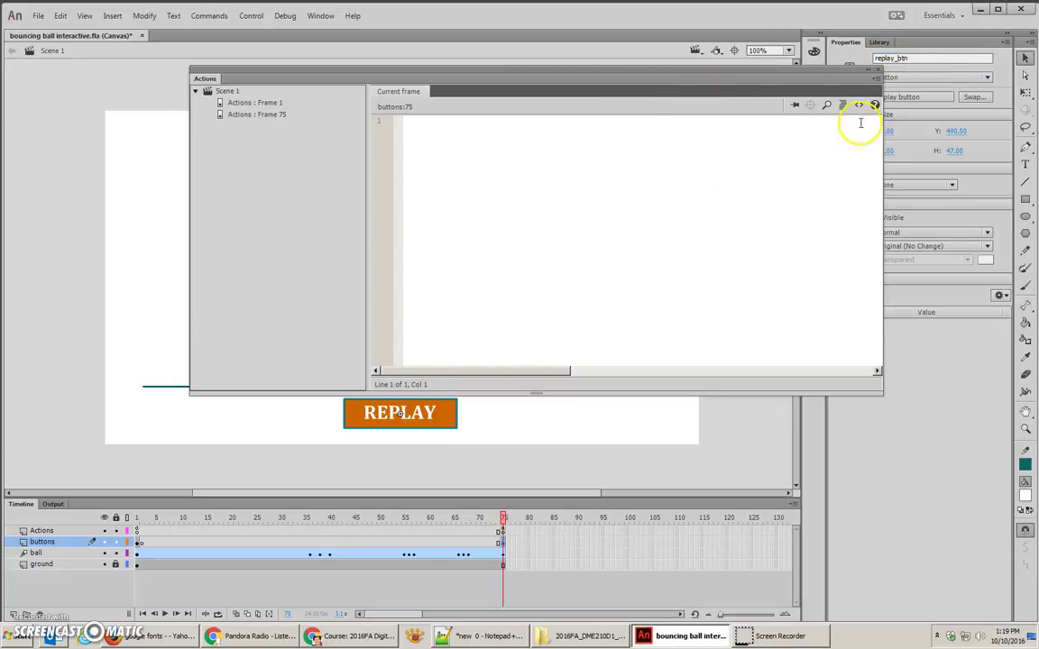
left_click(672, 150)
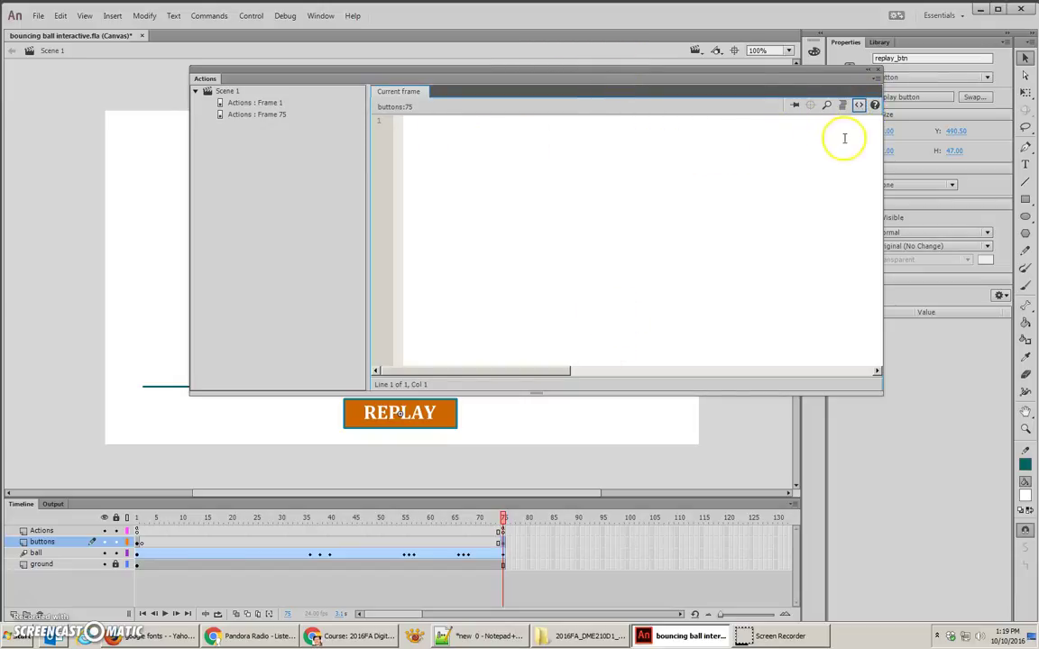
left_click(858, 105)
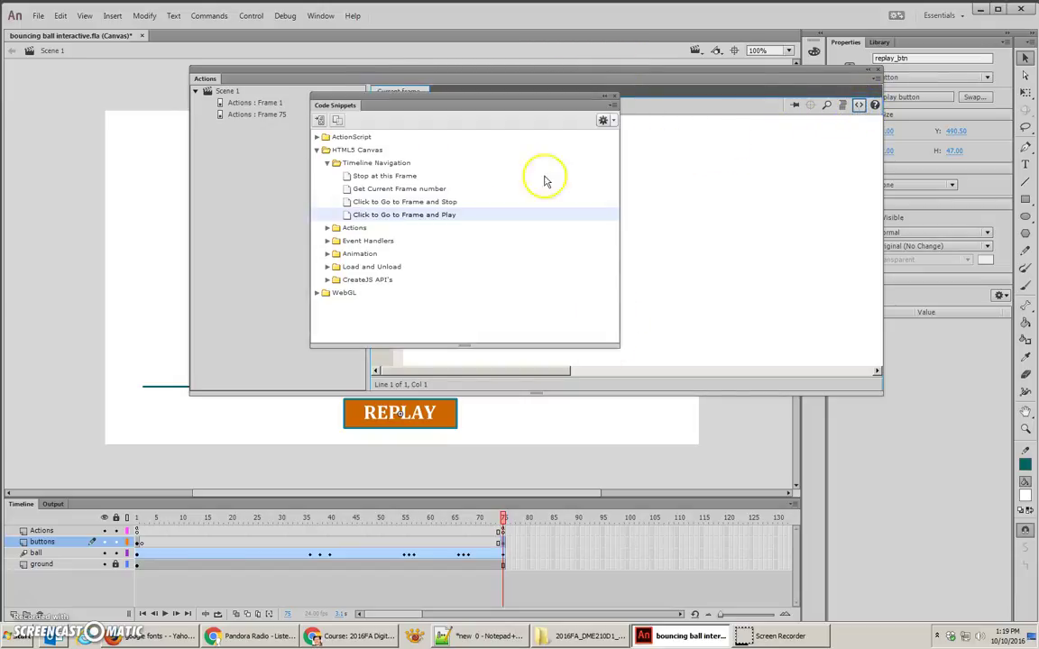
double_click(418, 216)
left_click(446, 309)
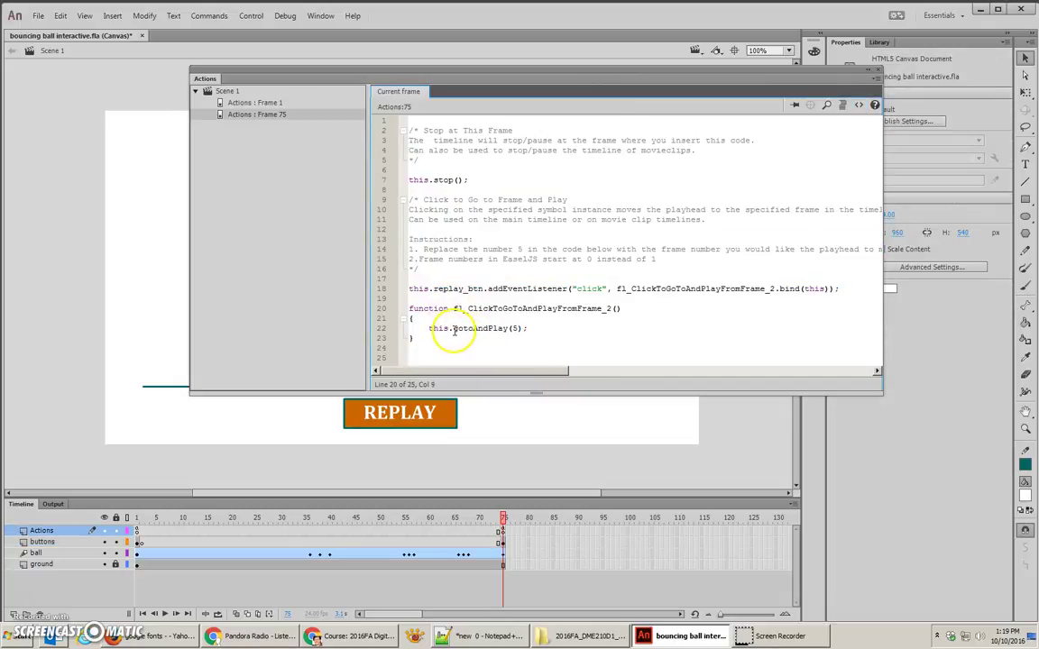
Change the snippet's frame number to gotoAndPlay(1), then save and publish the movie to the browser.
double_click(514, 329)
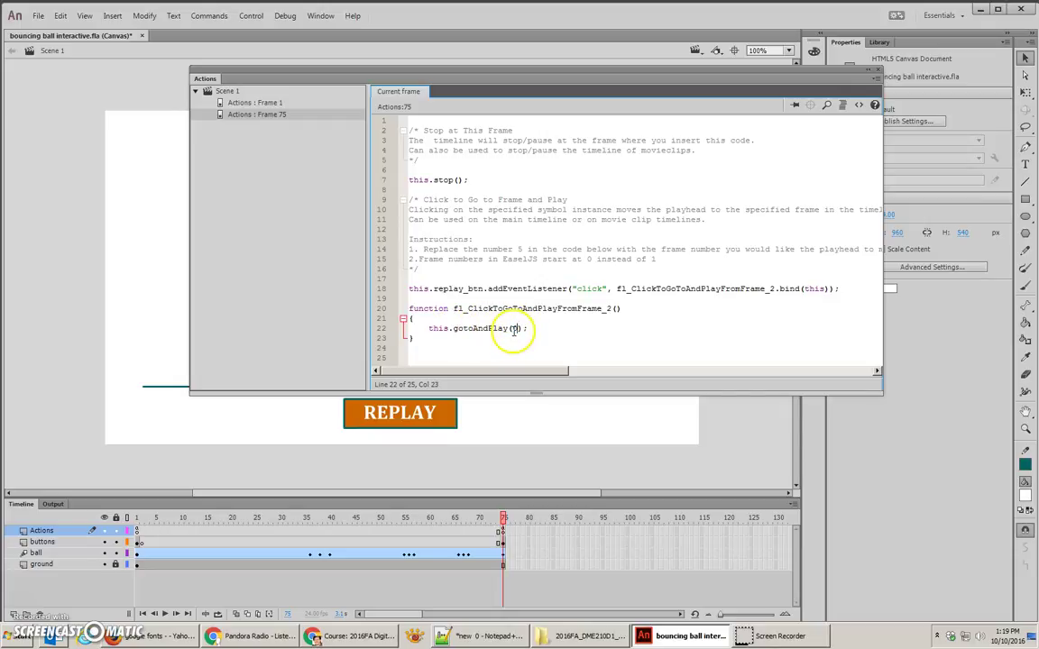
double_click(513, 328)
type("1")
key("ctrl+s")
key("ctrl+Return")
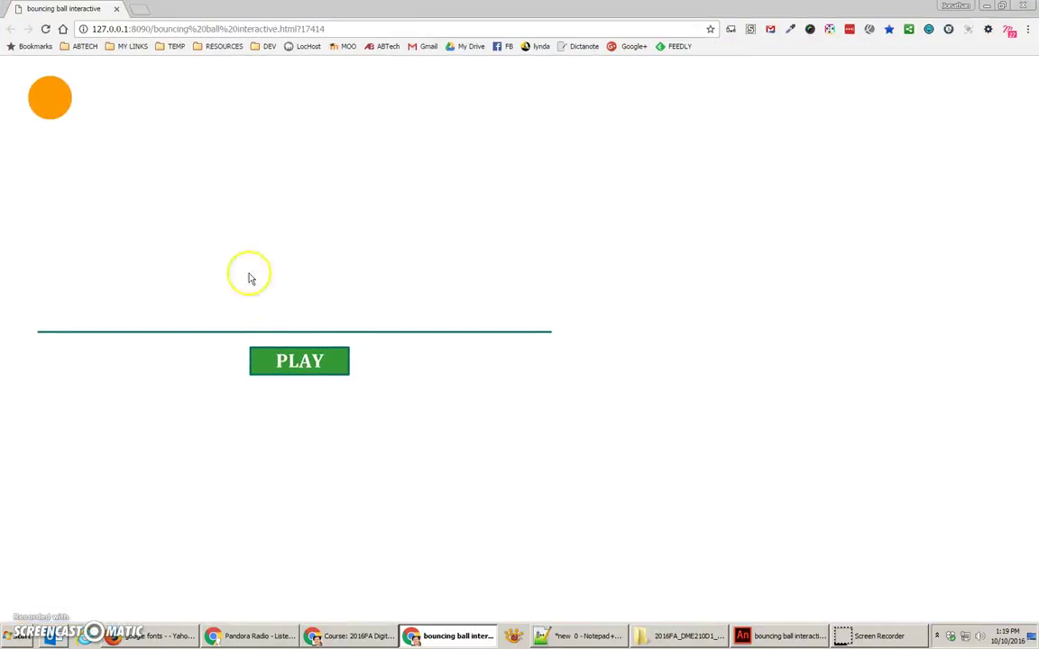
Test the preview: PLAY starts the ball bouncing, and REPLAY restarts it twice.
left_click(283, 362)
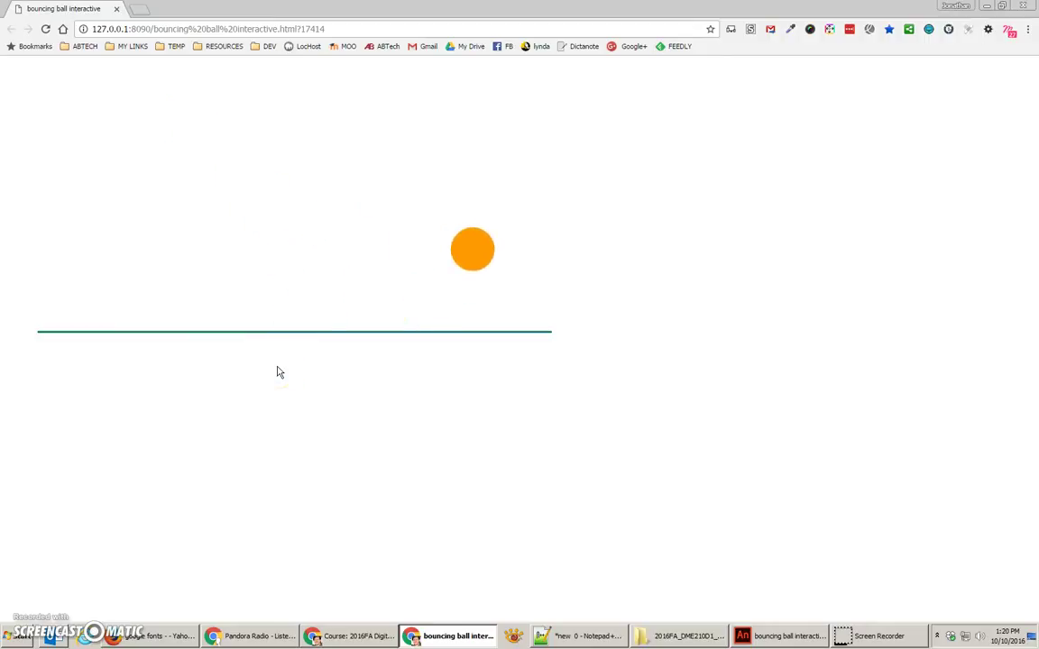
left_click(293, 359)
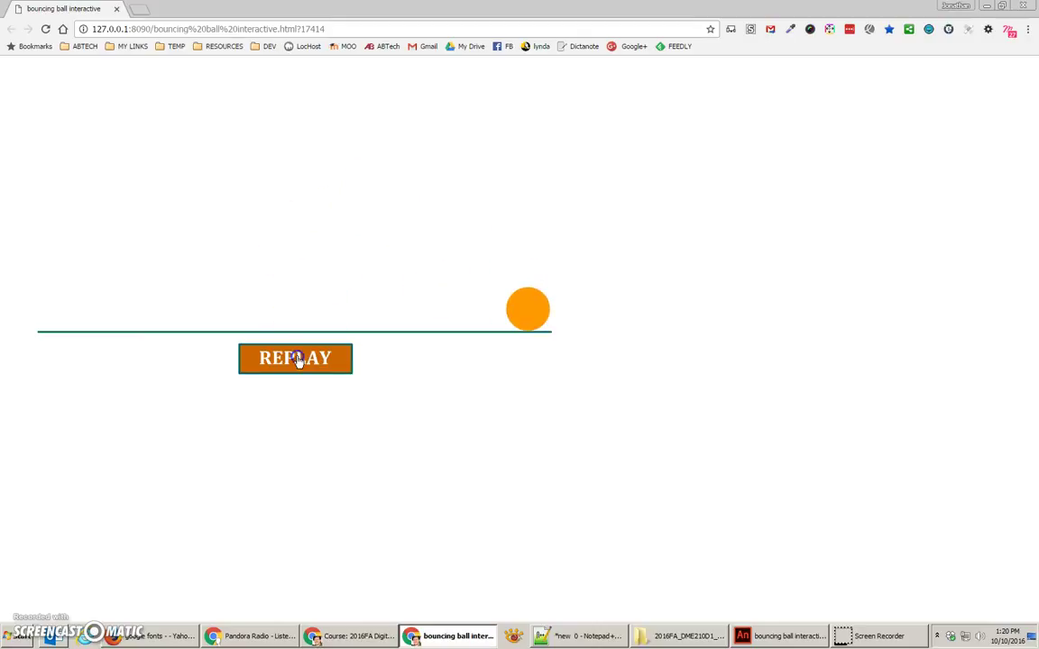
left_click(296, 359)
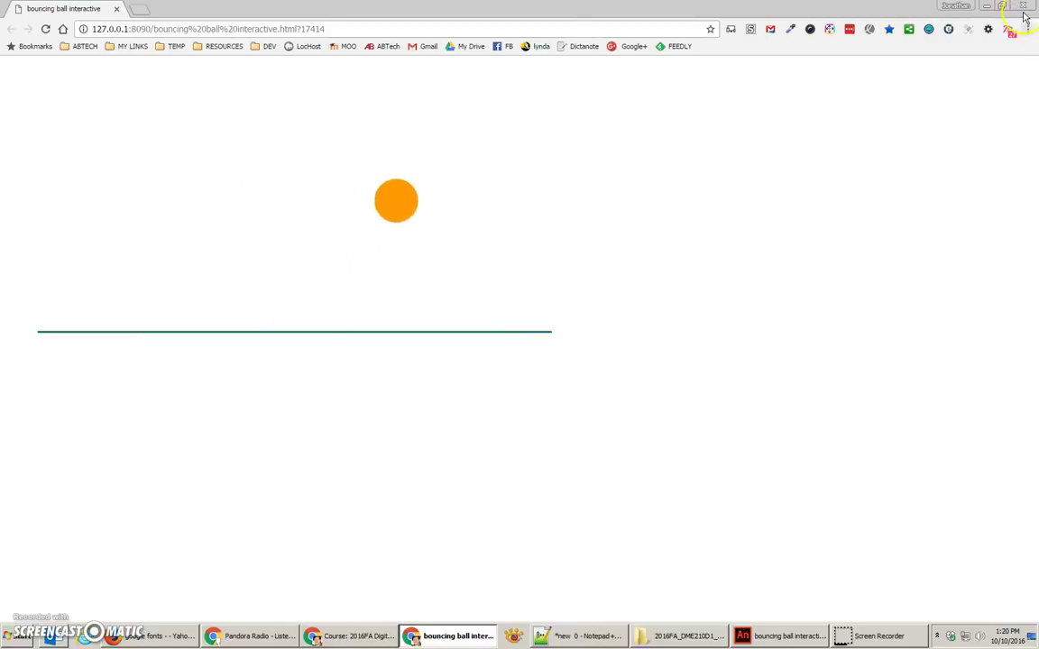
Close the browser, change the replay call to gotoAndPlay(0), and republish the movie.
key("ctrl+w")
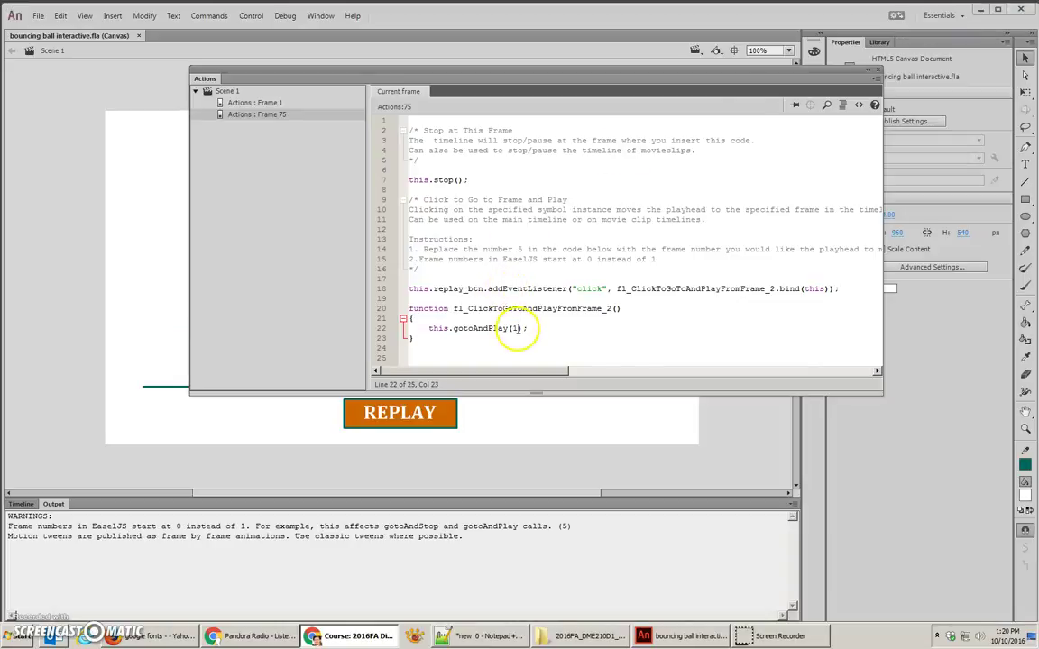
double_click(514, 328)
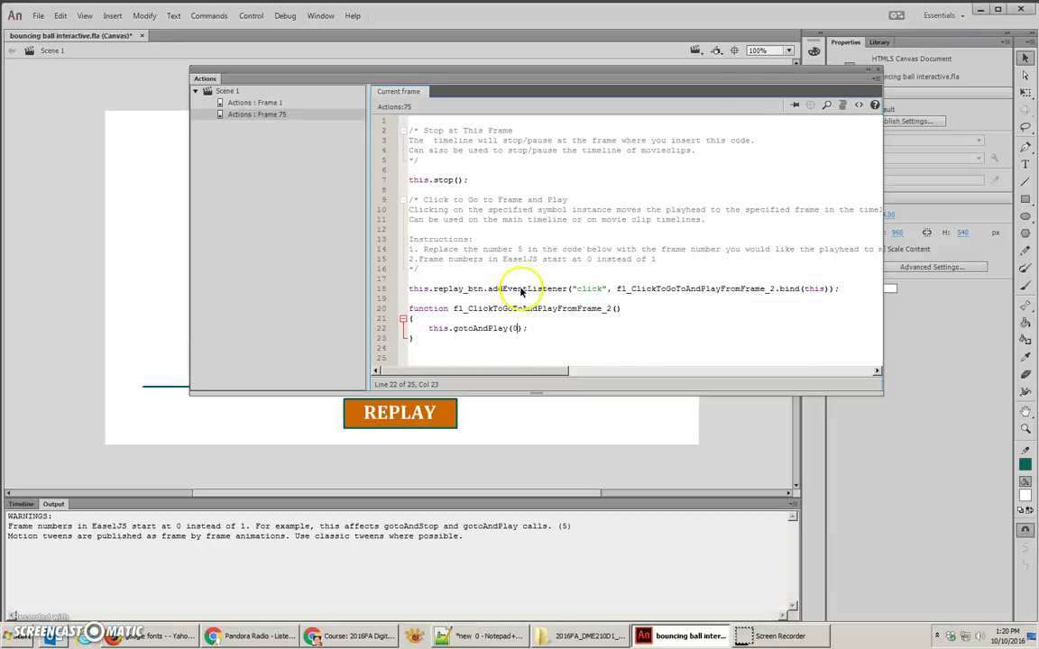
type("0")
key("ctrl+Return")
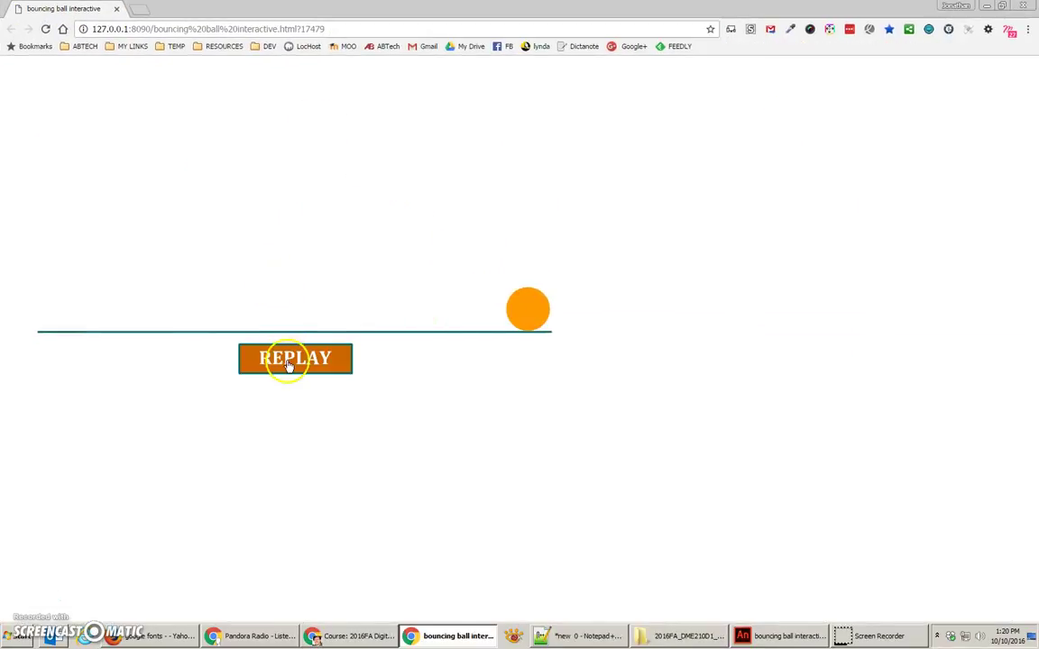
Click REPLAY in the republished preview to restart the ball's bounce.
left_click(288, 364)
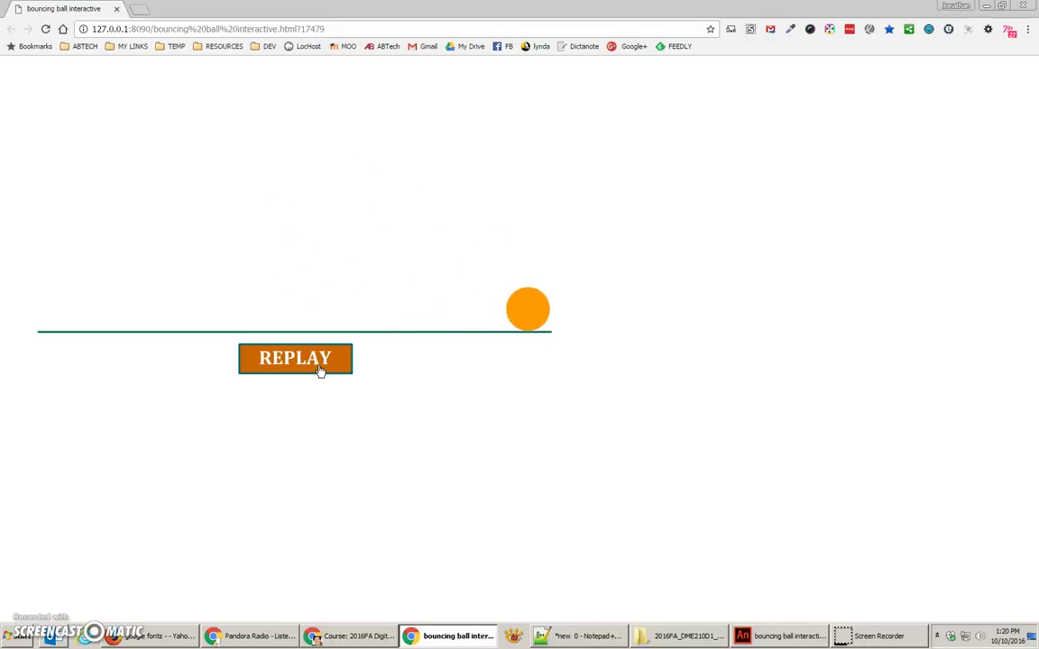
Close the browser preview and bring up frame 1's script in the Actions panel.
left_click(116, 9)
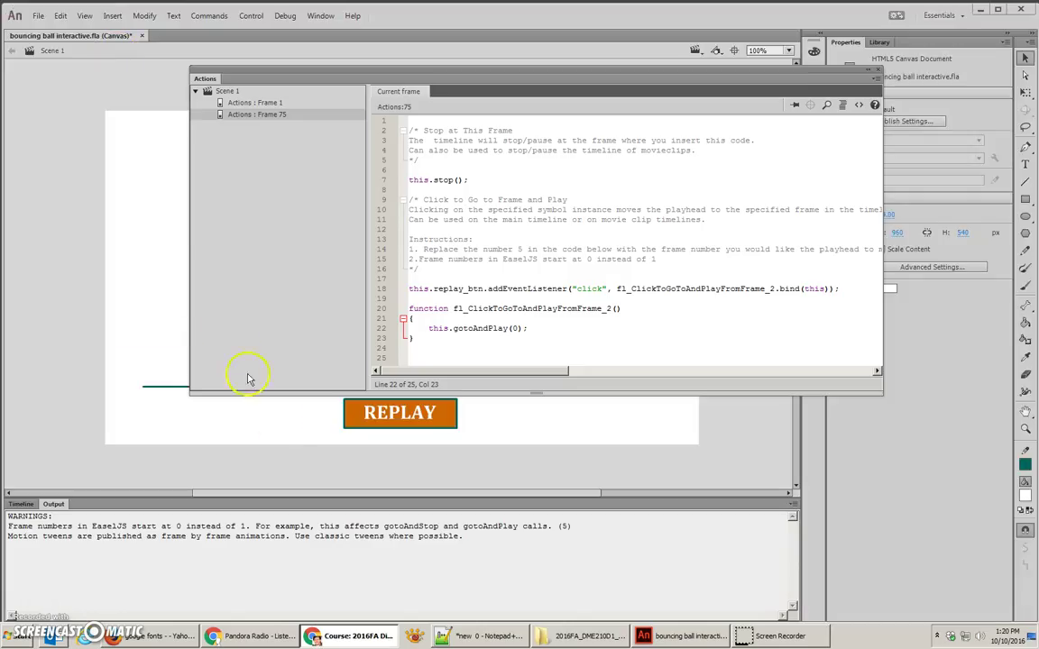
left_click(22, 504)
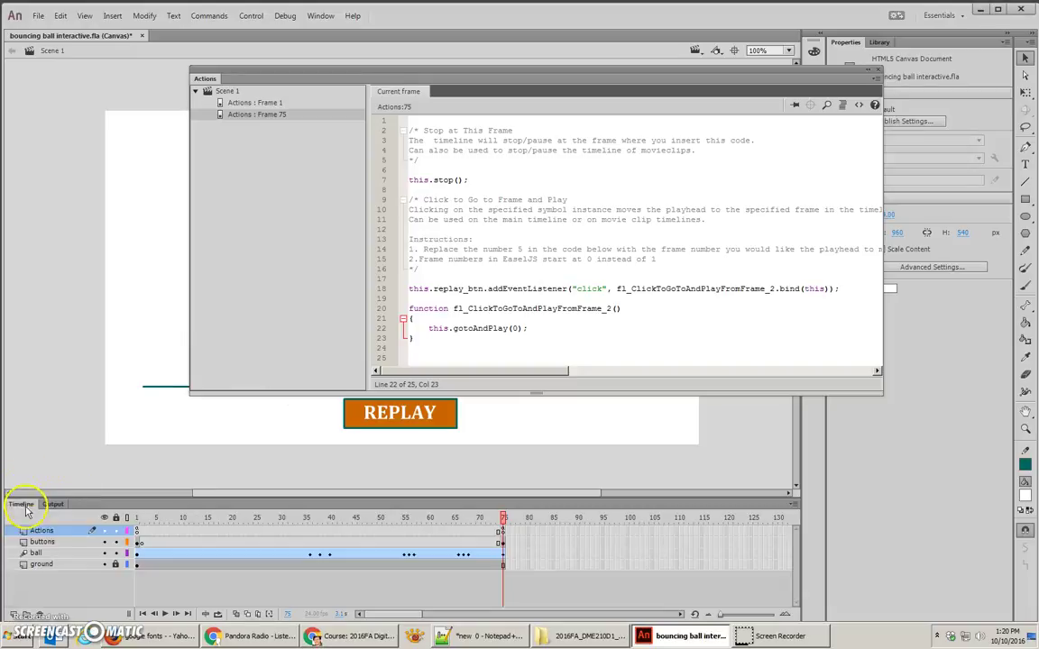
double_click(515, 327)
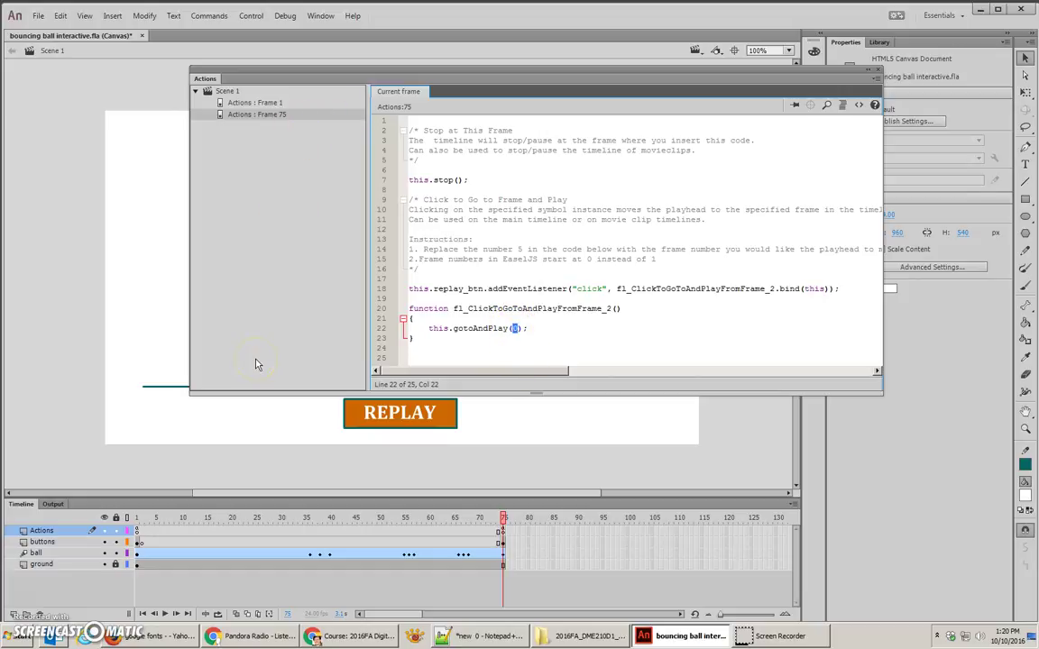
left_click(253, 103)
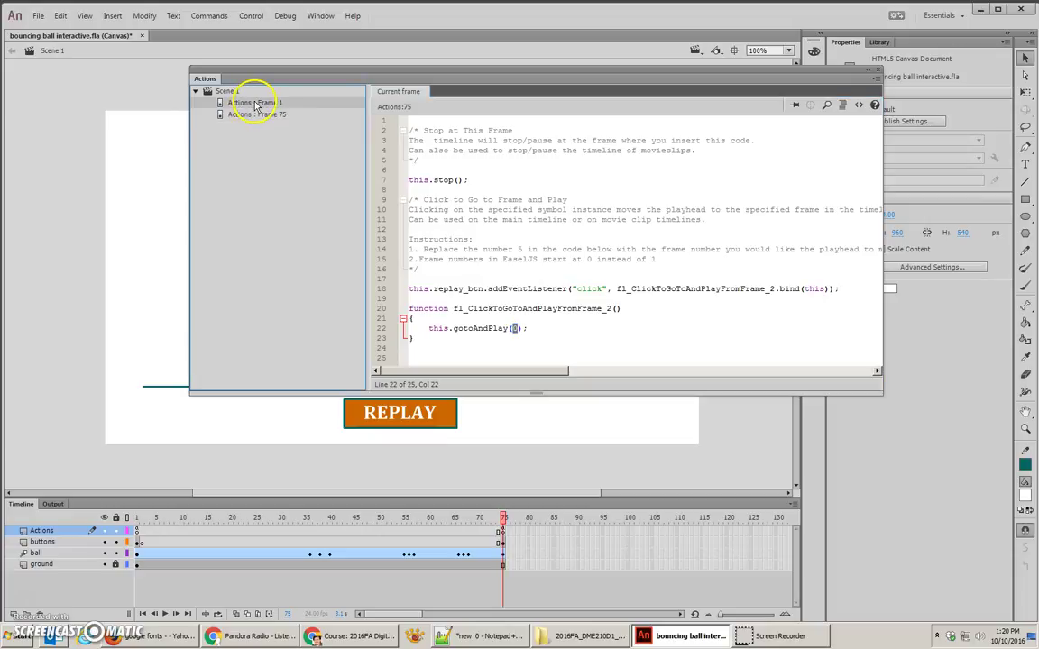
Inspect the play_btn click listener and select its handler name fl_ClickToGoToAndPlayFromFrame on line 19.
left_click(523, 309)
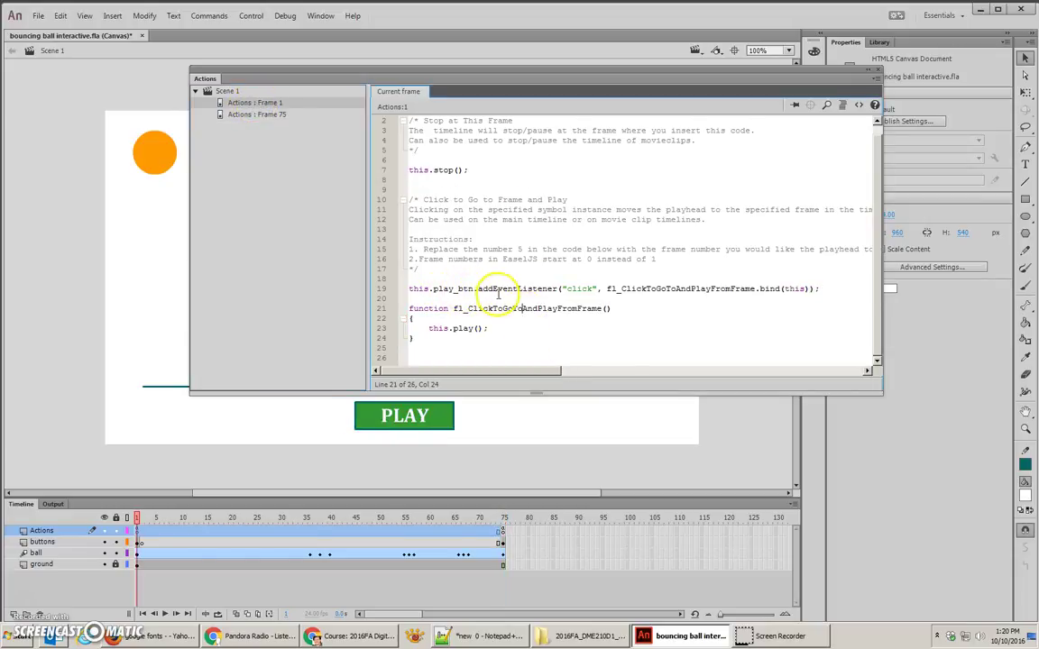
left_click_drag(637, 288, 747, 289)
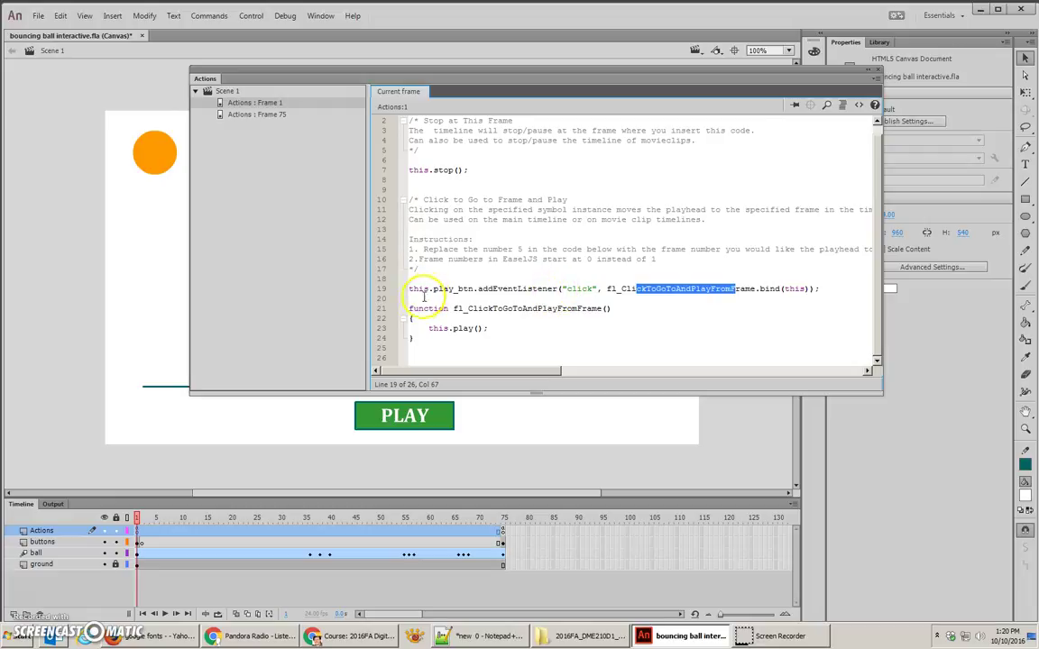
left_click_drag(411, 308, 458, 337)
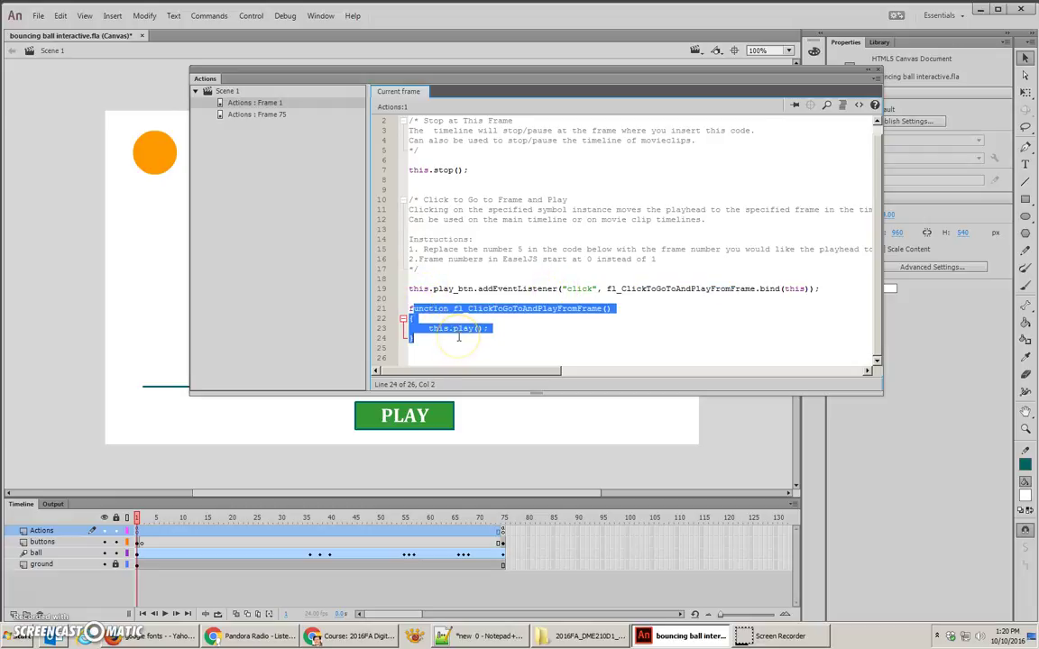
left_click_drag(423, 288, 559, 286)
left_click(532, 288)
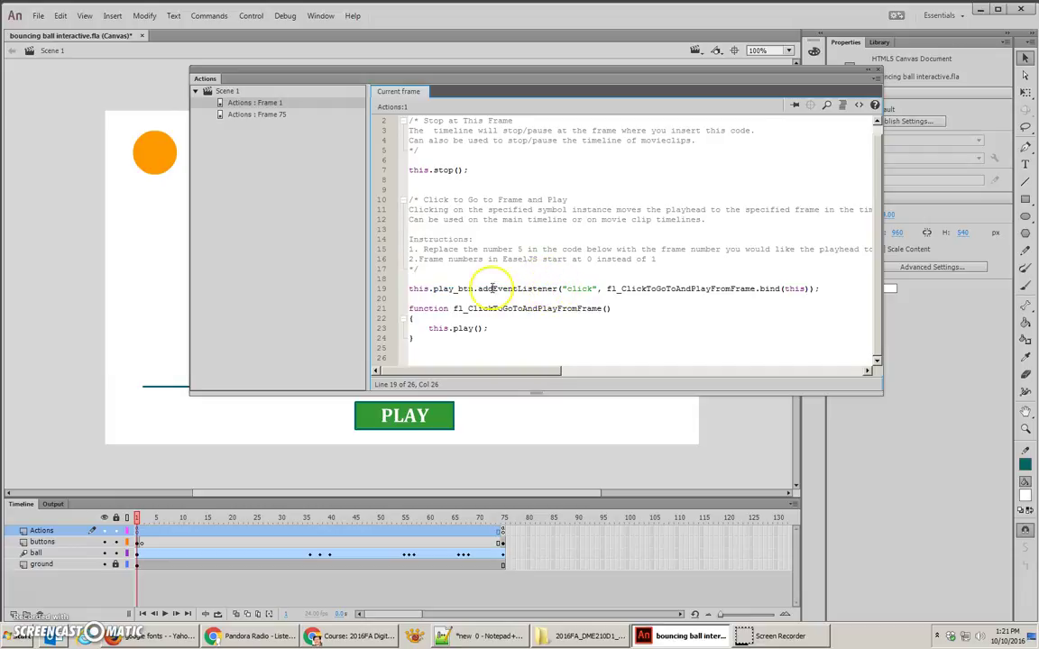
left_click_drag(474, 288, 437, 288)
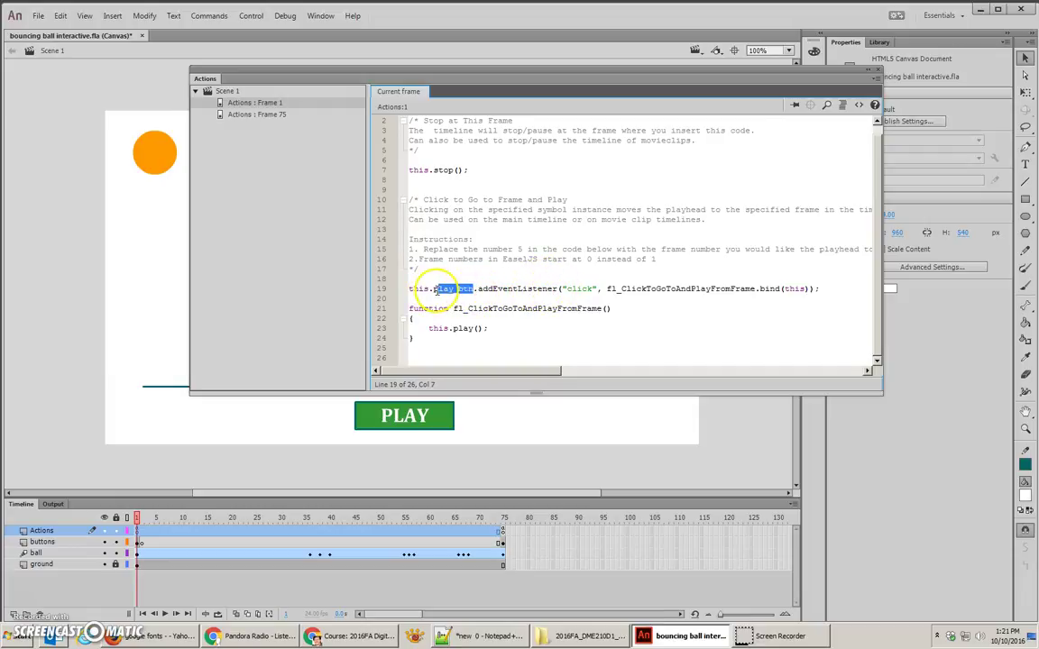
double_click(577, 289)
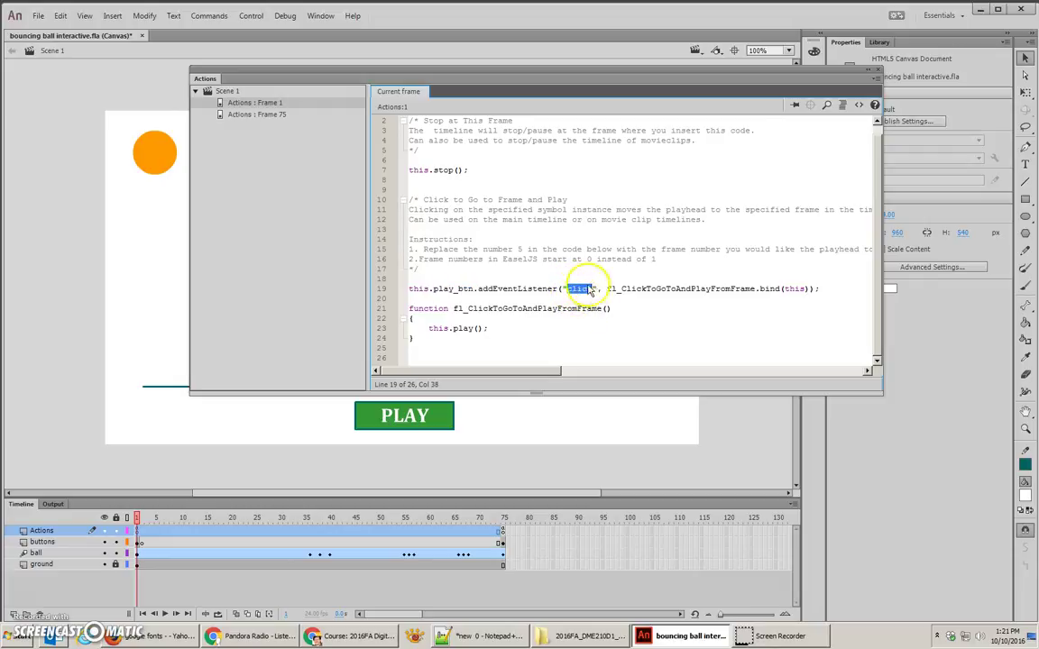
left_click_drag(607, 288, 755, 289)
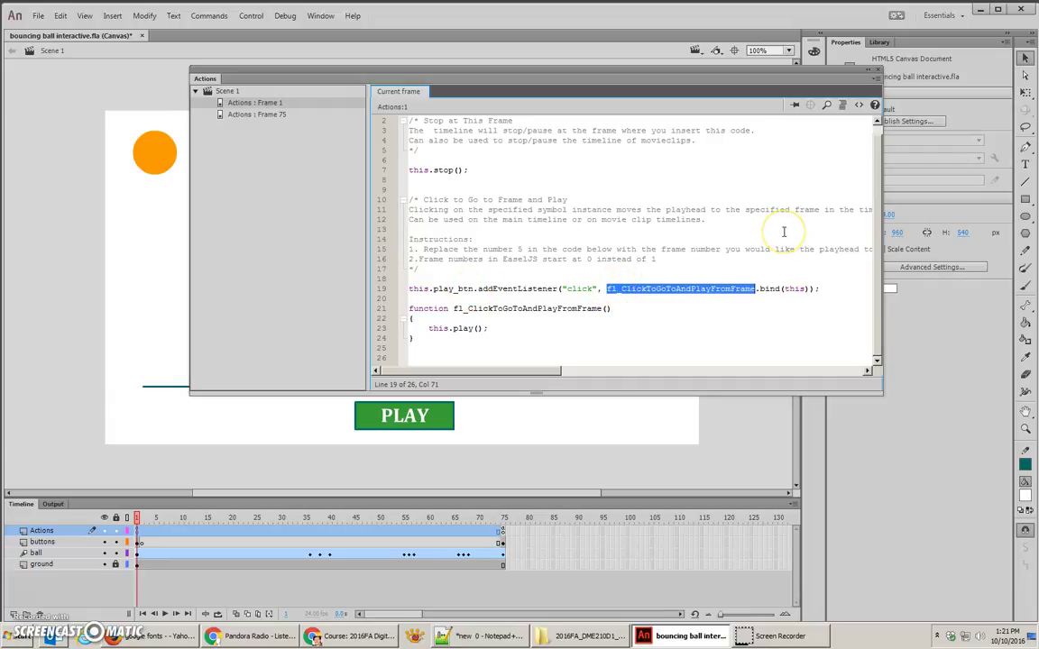
Rename the PLAY handler to playMovie in both the listener and function declaration, then view frame 75's script.
type("pl")
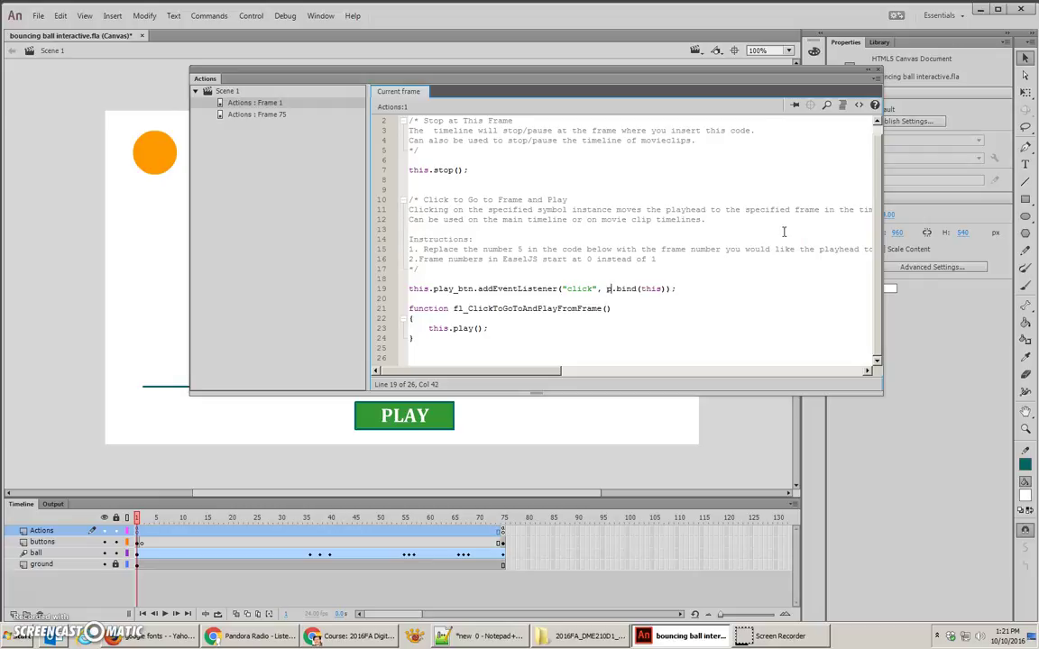
type("ayMovie")
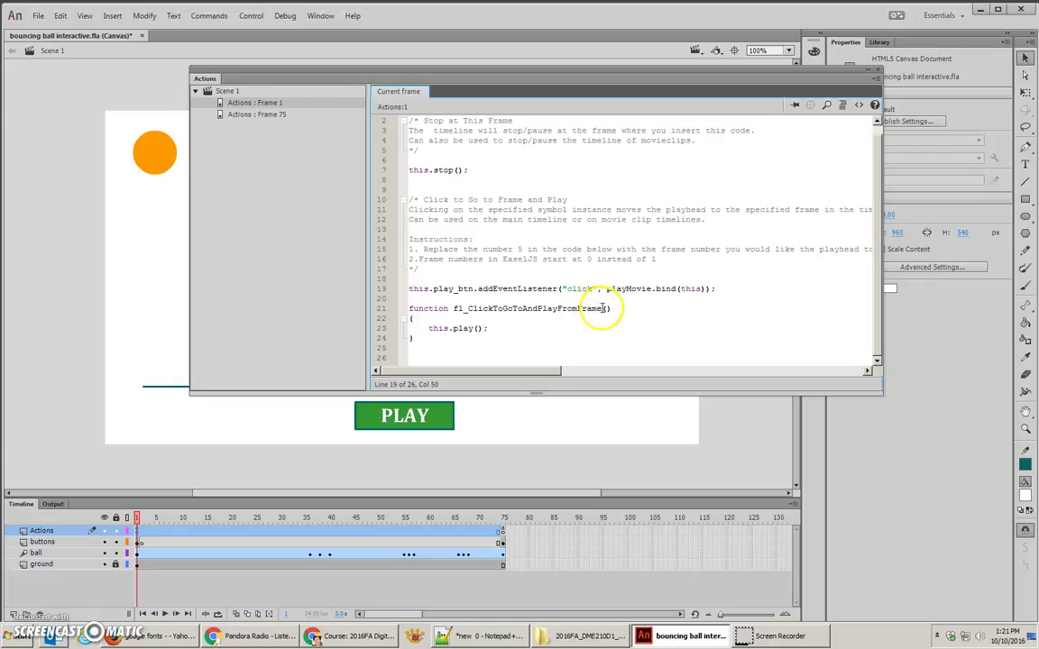
left_click_drag(602, 308, 460, 313)
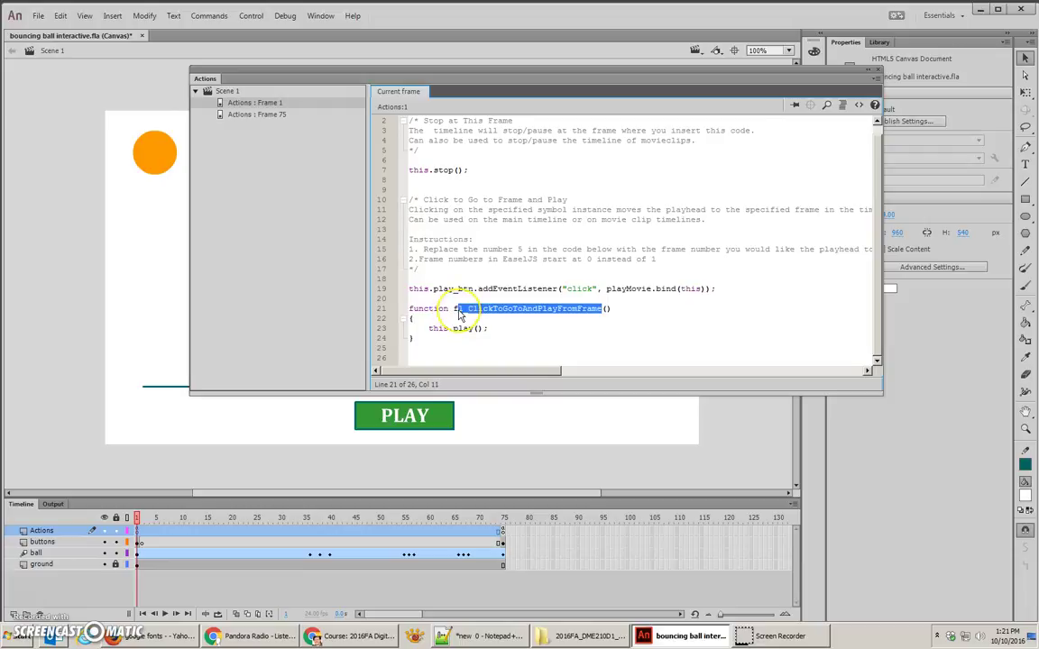
type("playMovie")
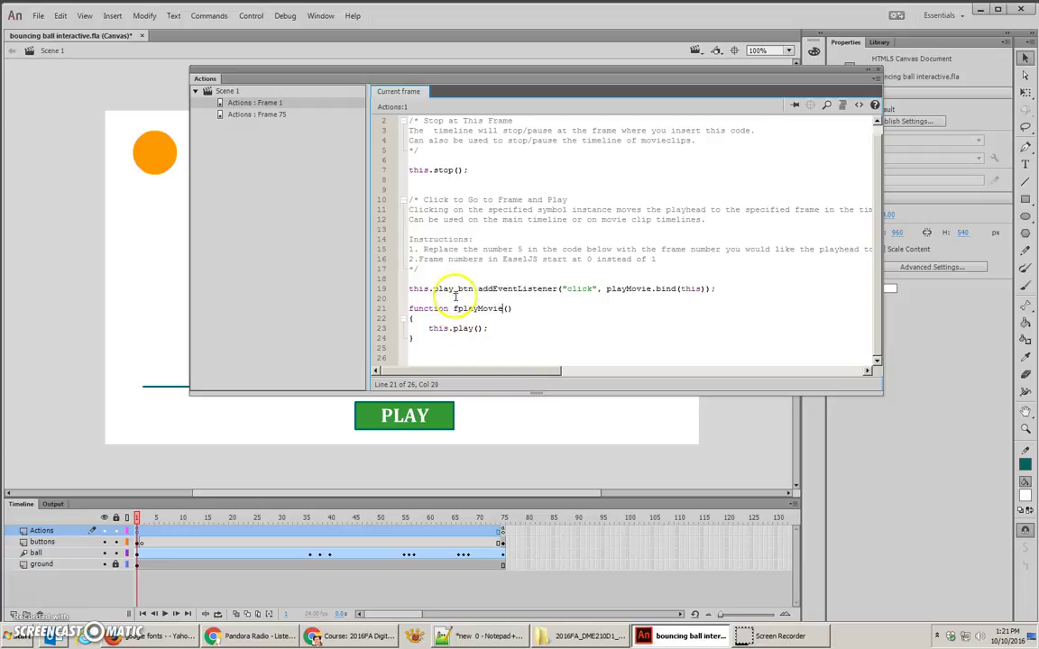
left_click(457, 309)
key("BackSpace")
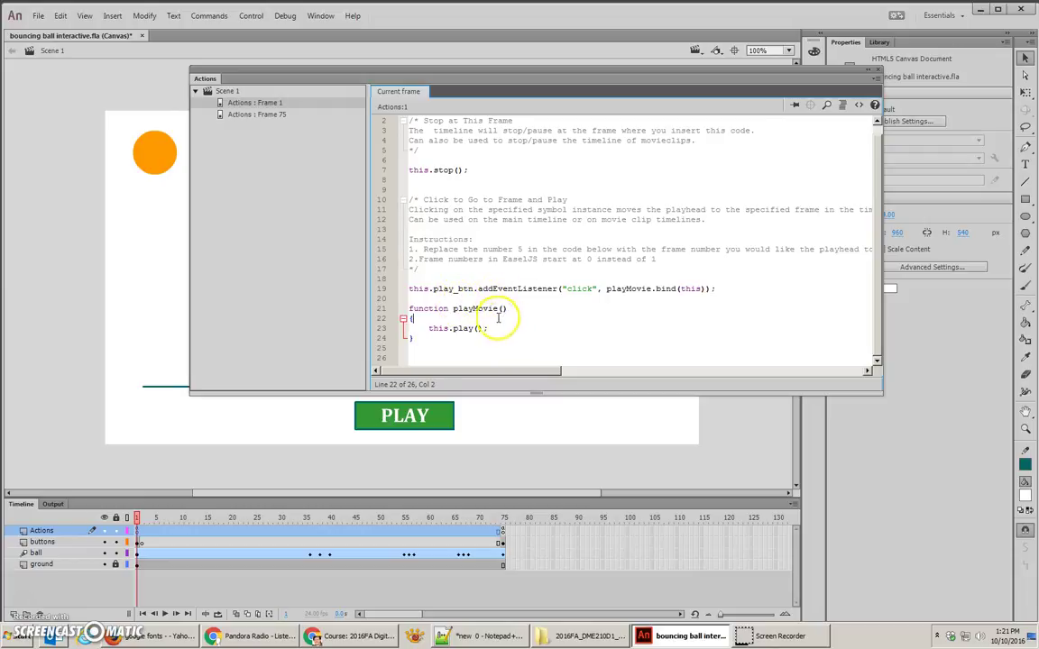
key("Down")
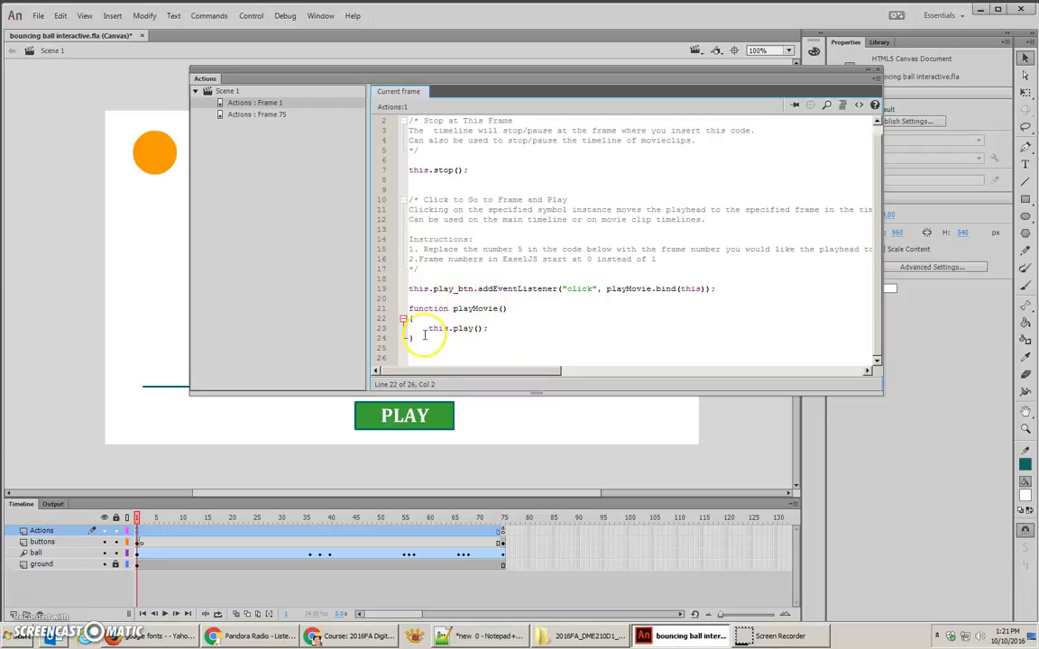
left_click_drag(428, 329, 505, 332)
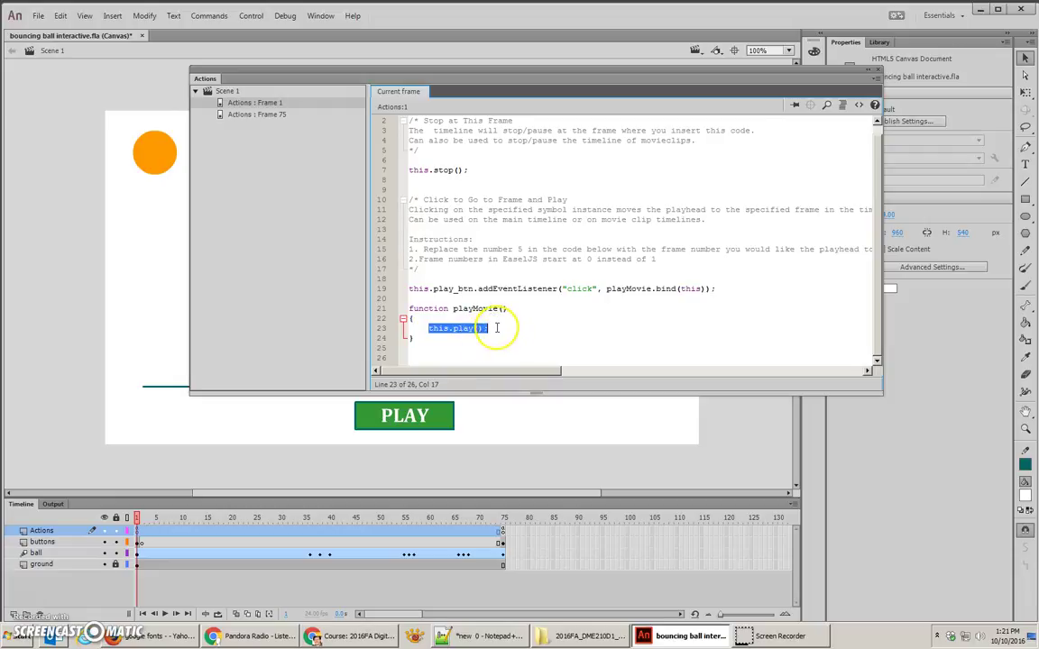
left_click(279, 115)
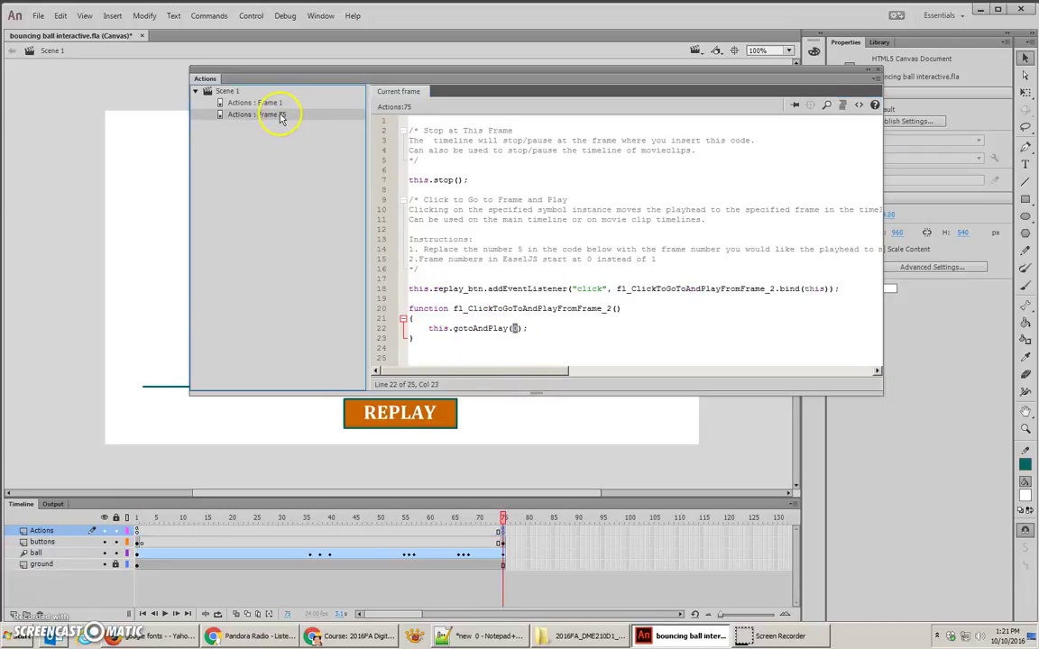
Rename Frame 75's REPLAY function to replayMovie and use that name in its click listener.
left_click_drag(453, 309, 610, 307)
type("replaMovie")
left_click(488, 315)
type("y")
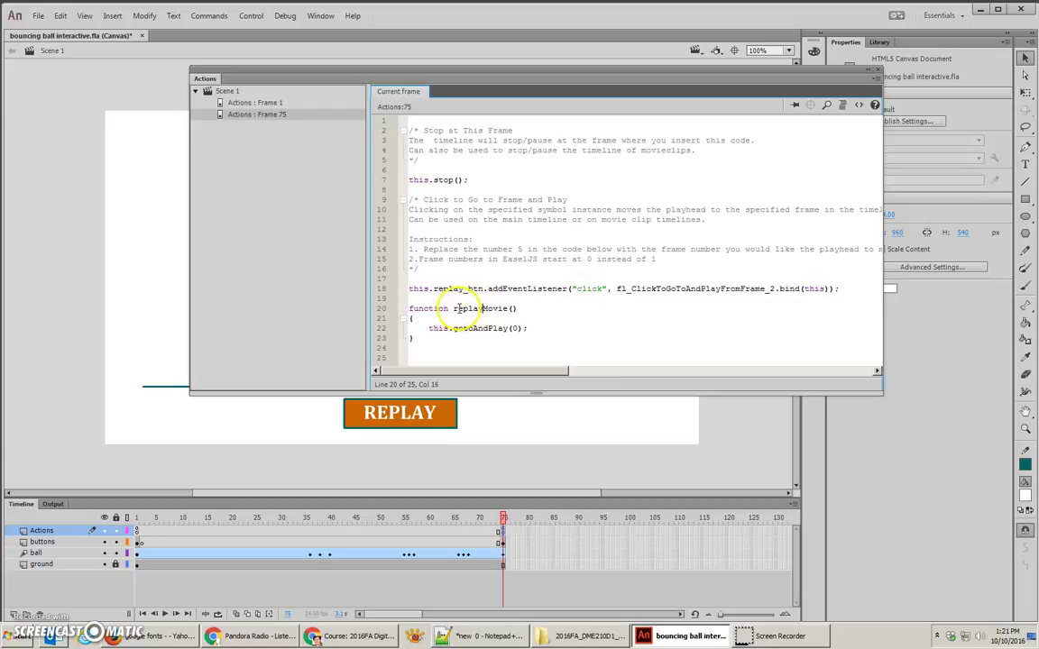
left_click(453, 308)
left_click_drag(453, 308, 509, 308)
key("ctrl+c")
left_click_drag(614, 288, 777, 290)
key("ctrl+v")
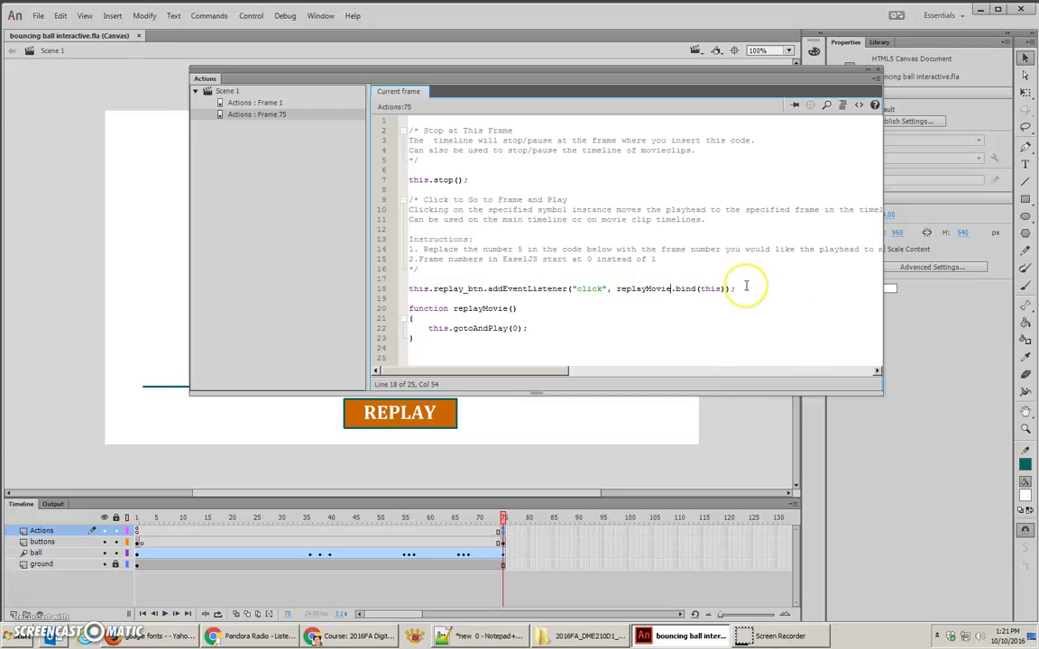
Test the movie in Chrome, pressing PLAY to check the bouncing ball, then close it.
key("ctrl+Return")
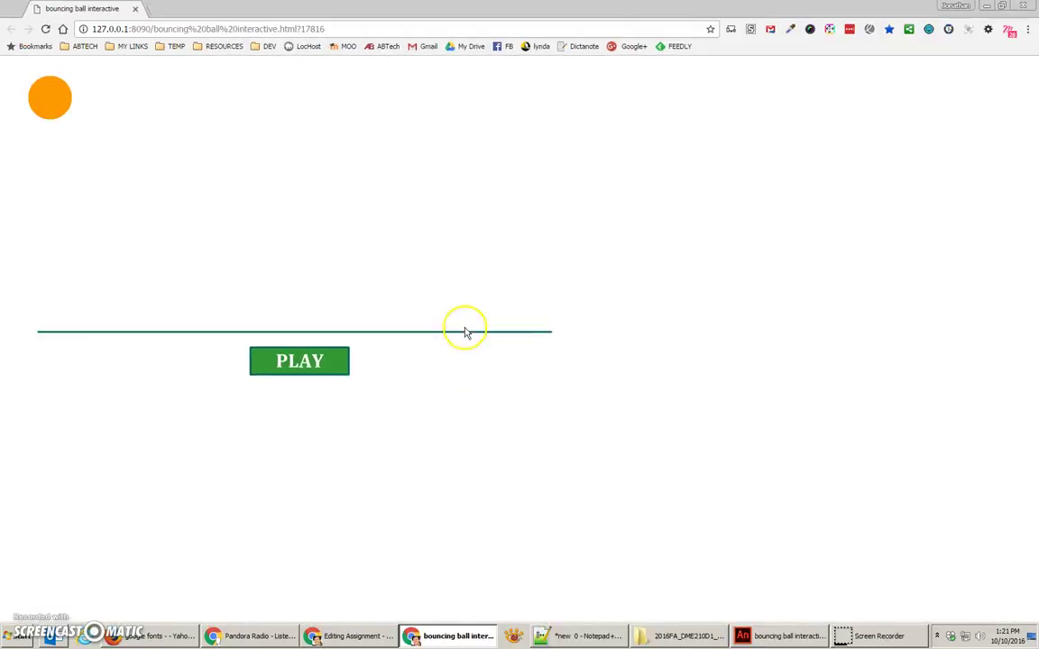
left_click(325, 348)
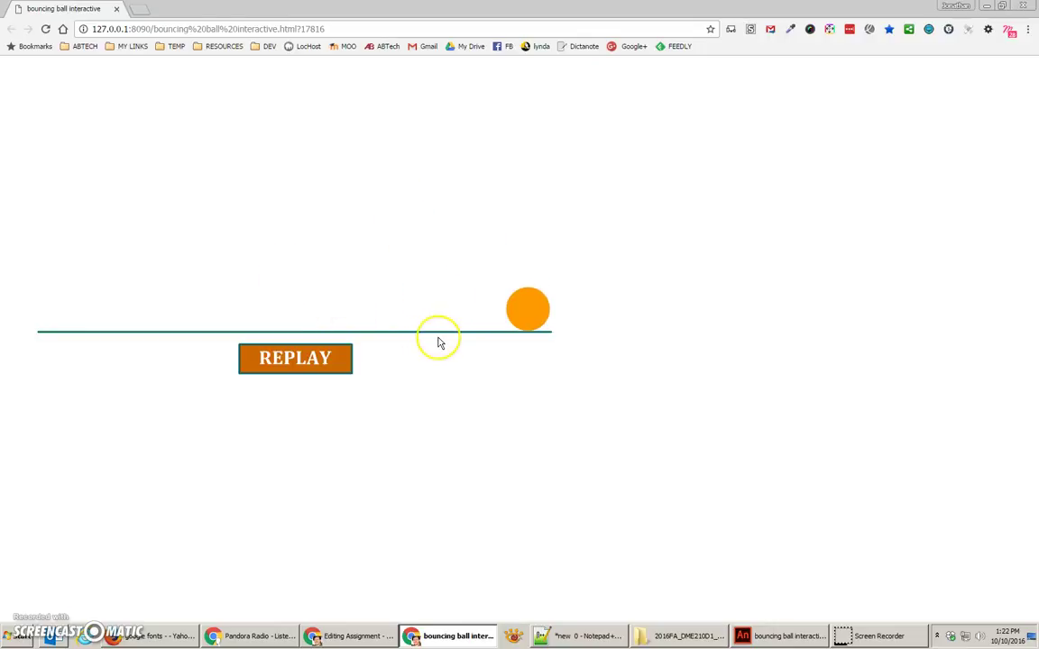
key("ctrl+w")
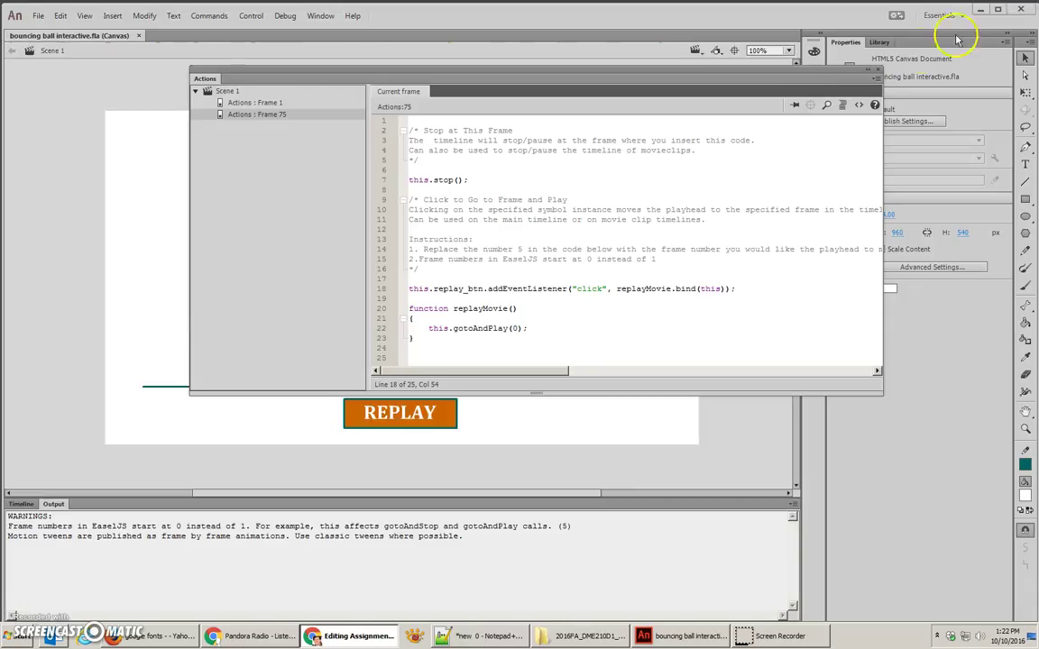
Open the basketball symbol from the Library for editing.
left_click(880, 42)
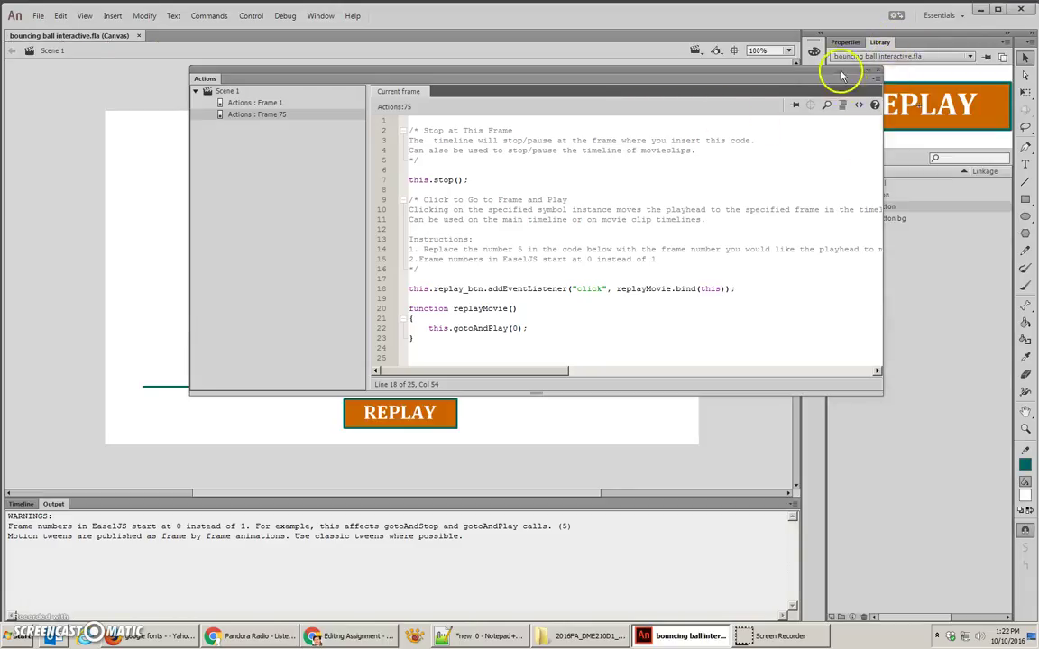
left_click_drag(840, 77, 579, 94)
left_click(852, 184)
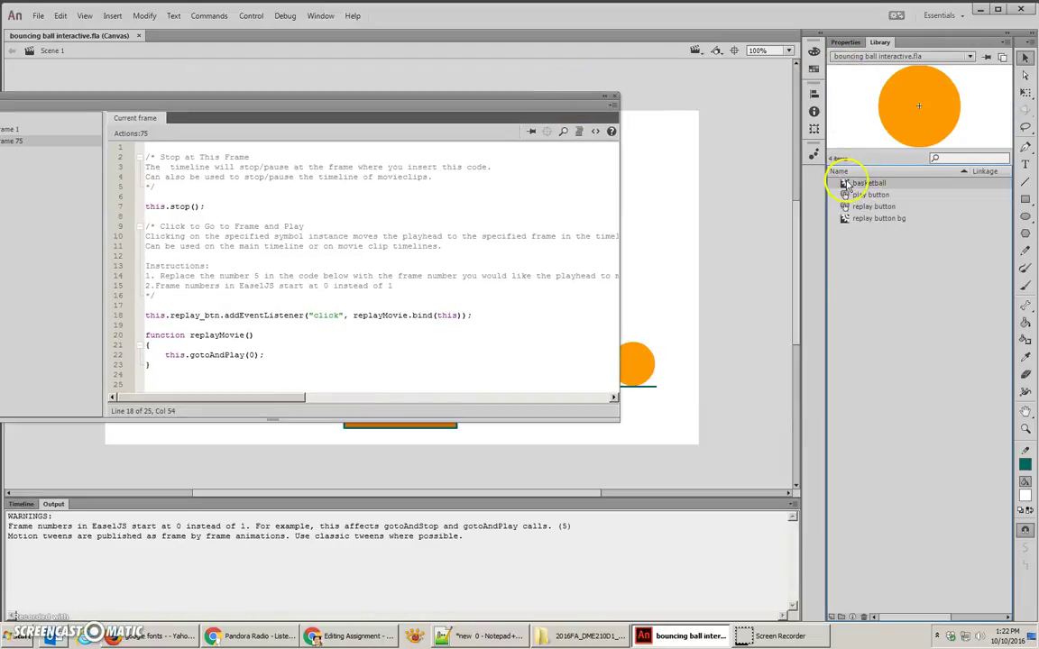
double_click(847, 185)
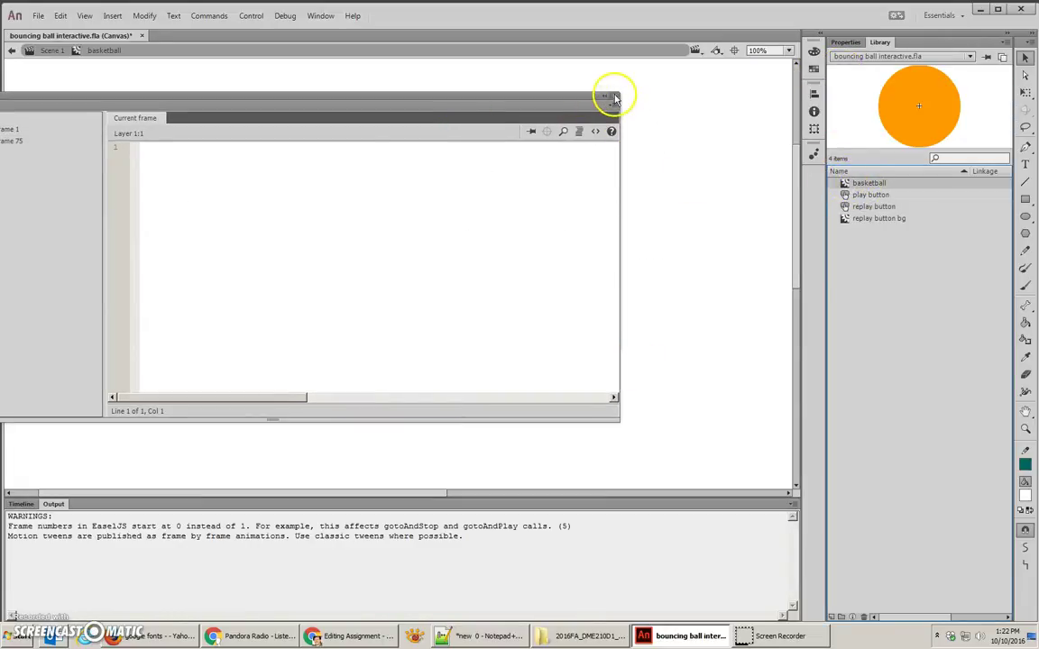